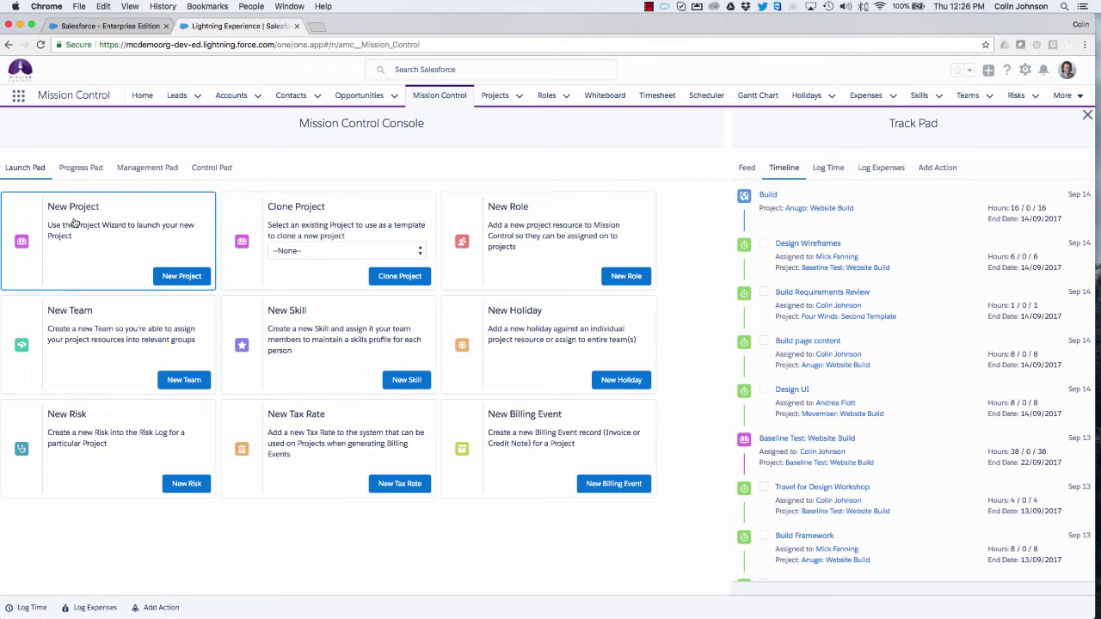
Step: Open the new project wizard and its template list, then close both without creating a project
left_click(171, 276)
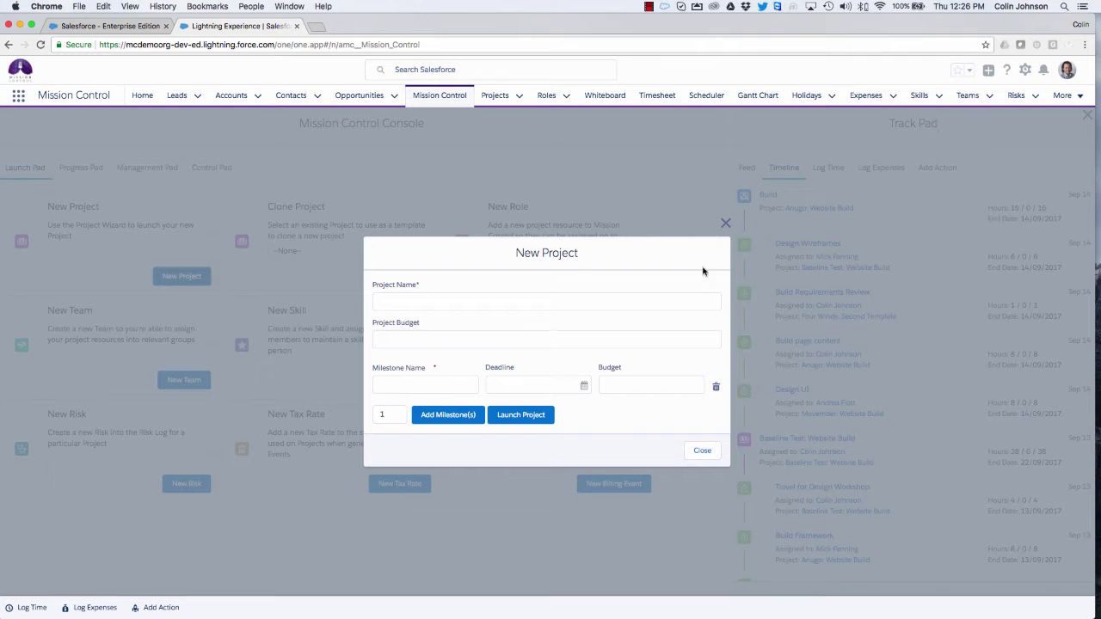
left_click(726, 224)
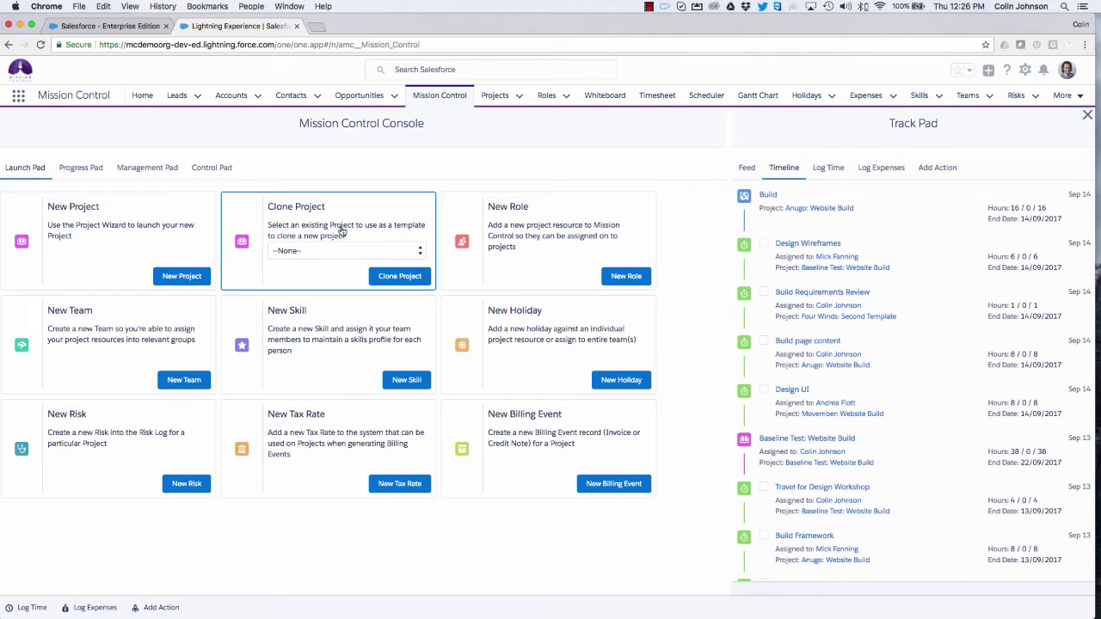
left_click(305, 254)
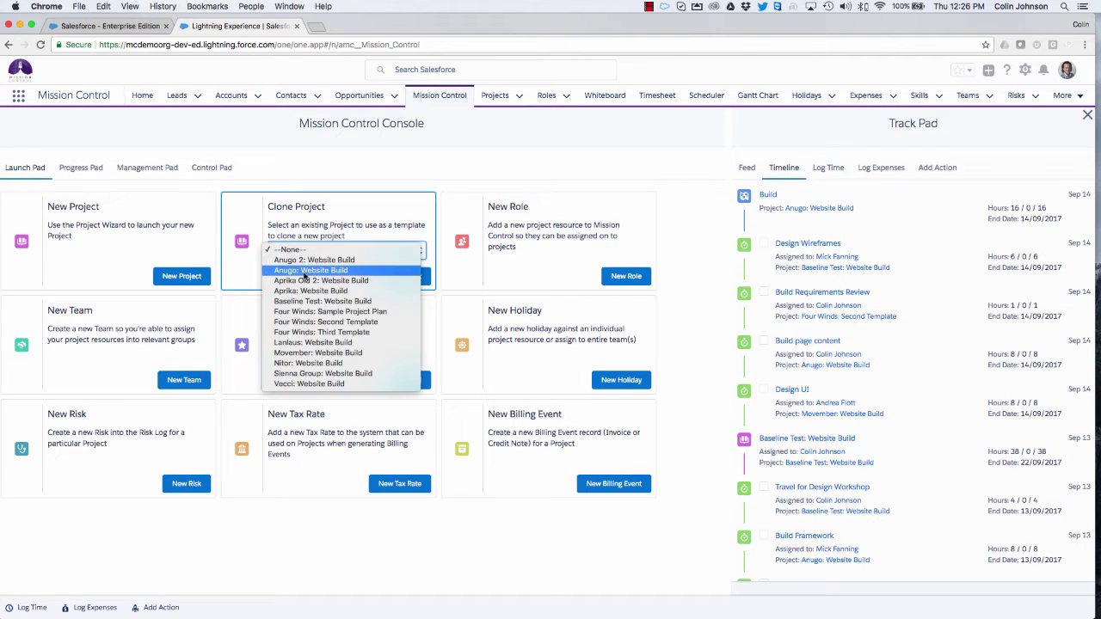
left_click(306, 239)
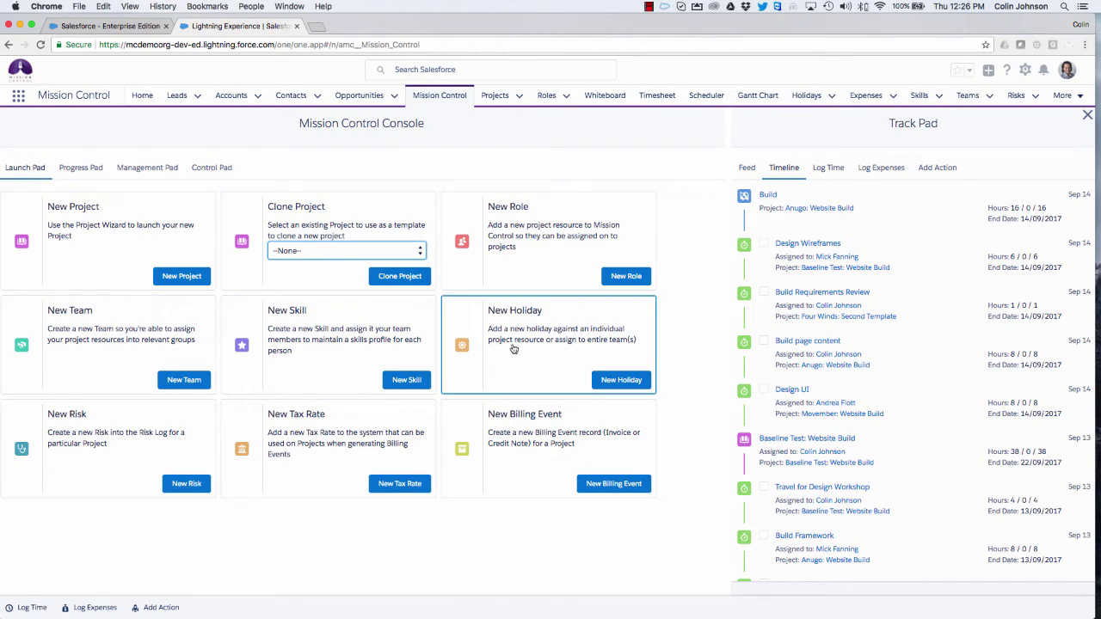
Step: Switch from the Progress Pad to the Management Pad and check the Project Overview project list
left_click(76, 171)
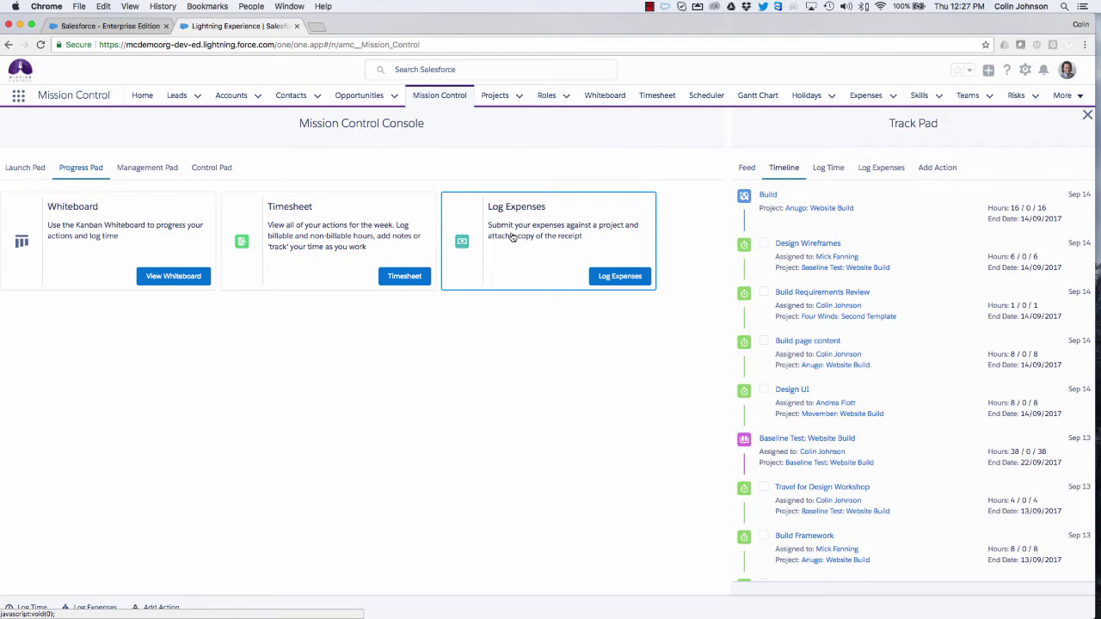
left_click(147, 168)
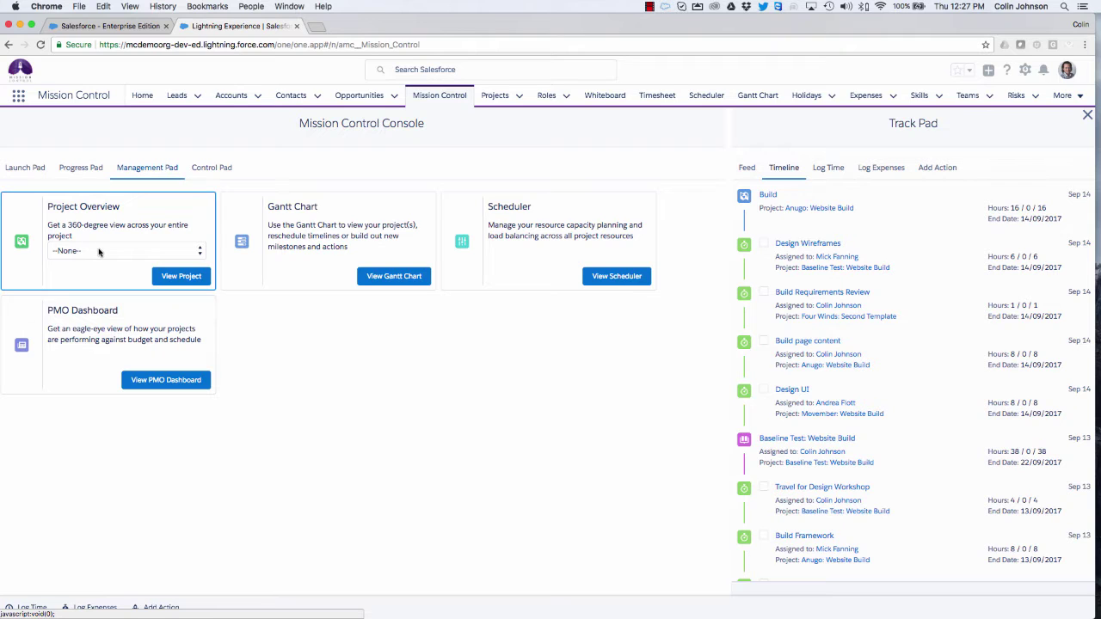
left_click(99, 252)
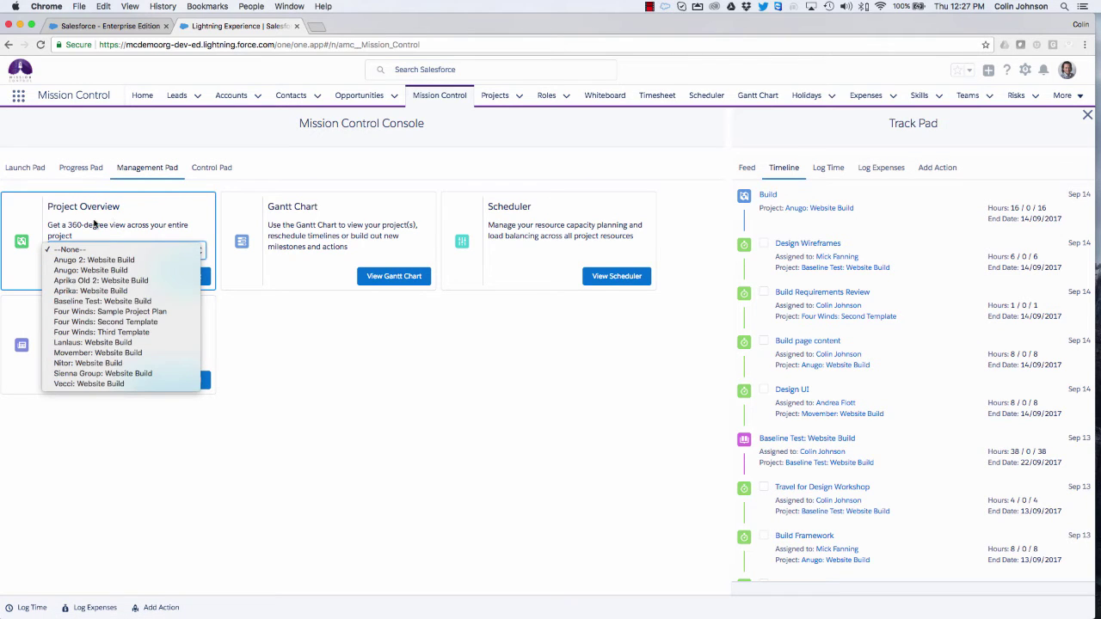
left_click(95, 224)
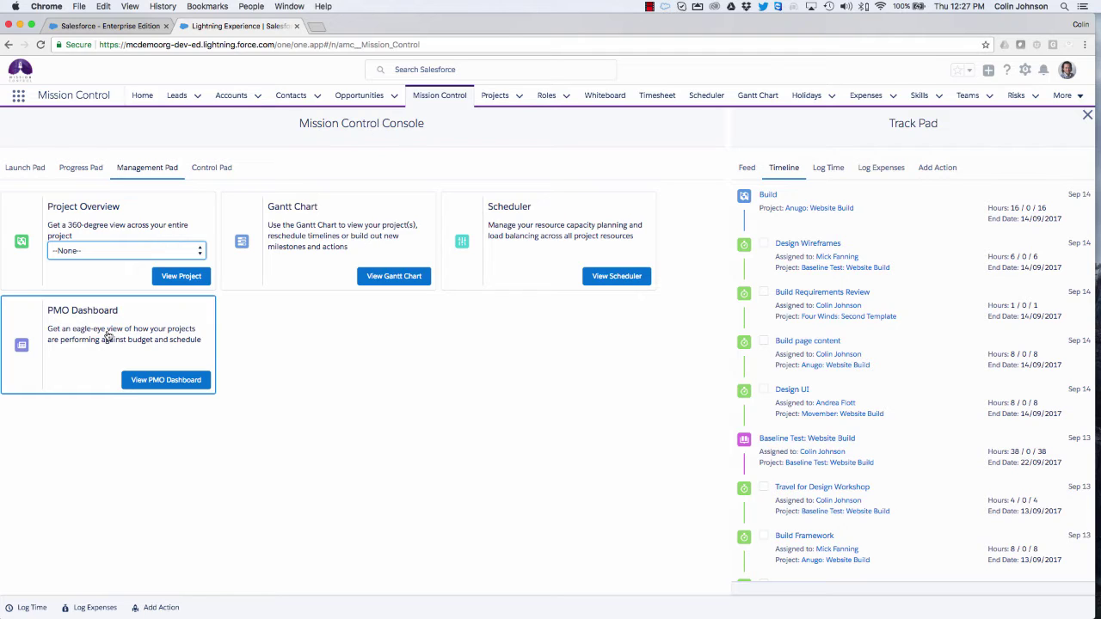
Step: Open the Control Pad and scroll through its Daily Digest, Custom Settings, Billing Event and PDF Template cards
left_click(215, 173)
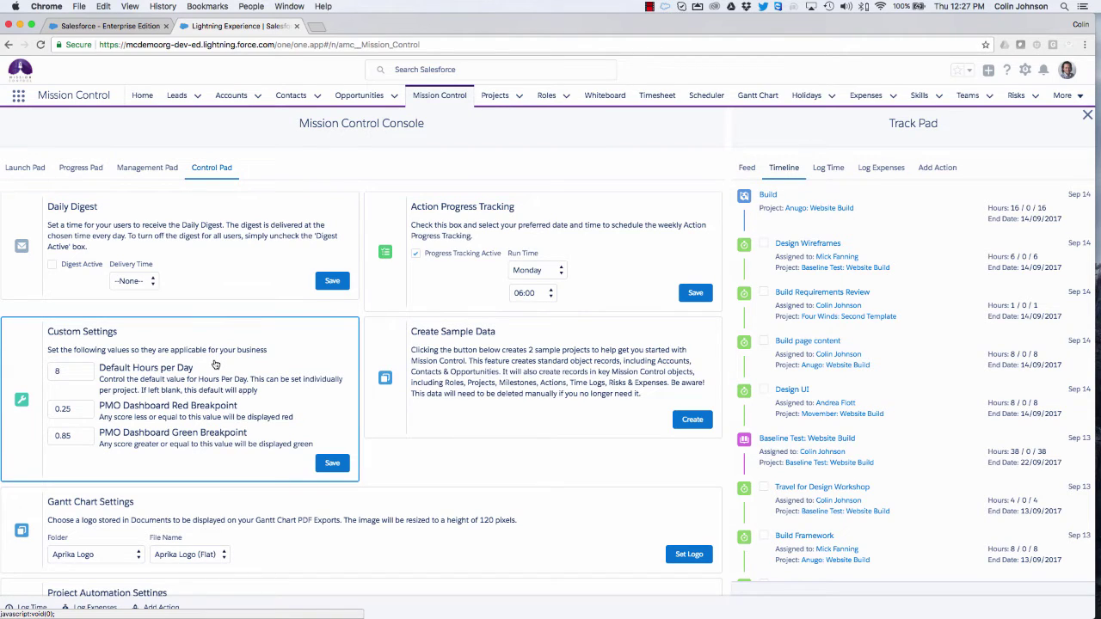
scroll(215, 366, "down", 3)
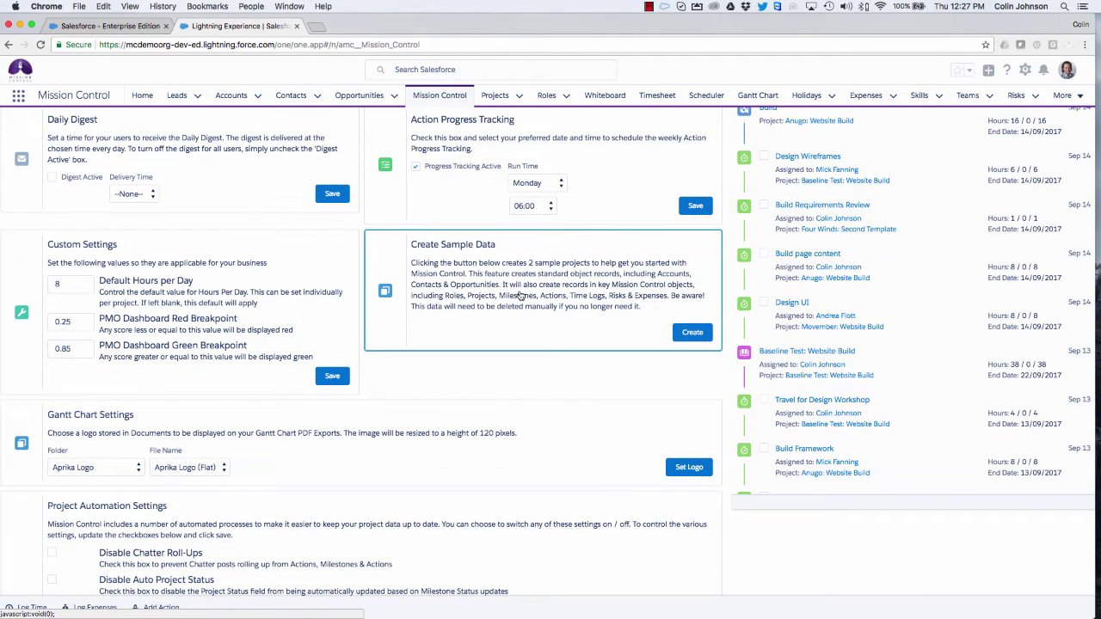
scroll(520, 295, "down", 3)
scroll(520, 296, "down", 2)
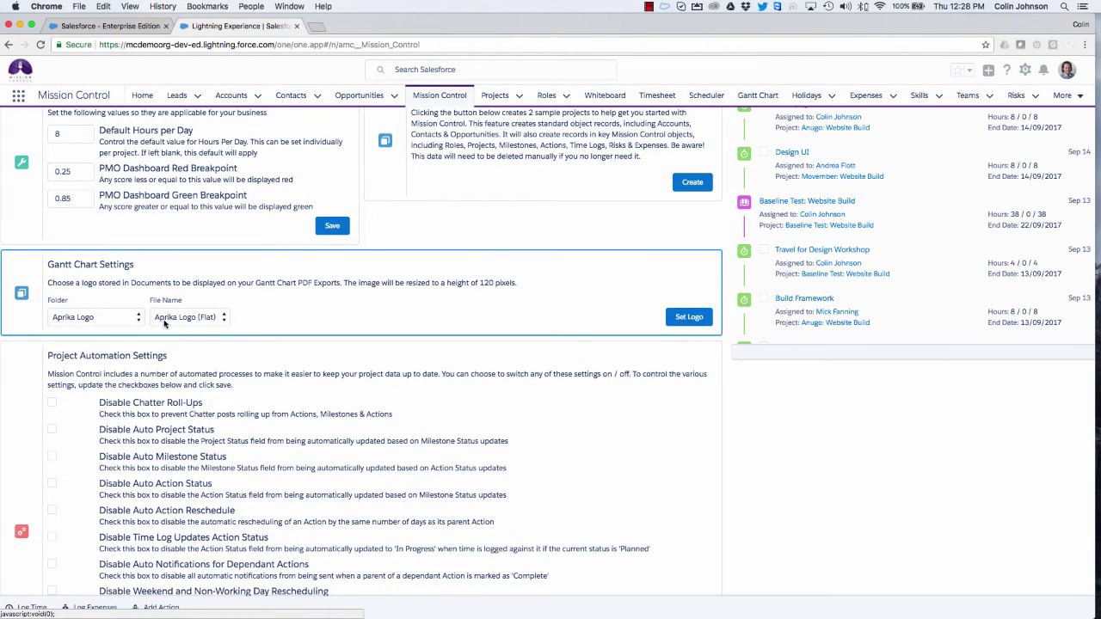
scroll(164, 323, "down", 5)
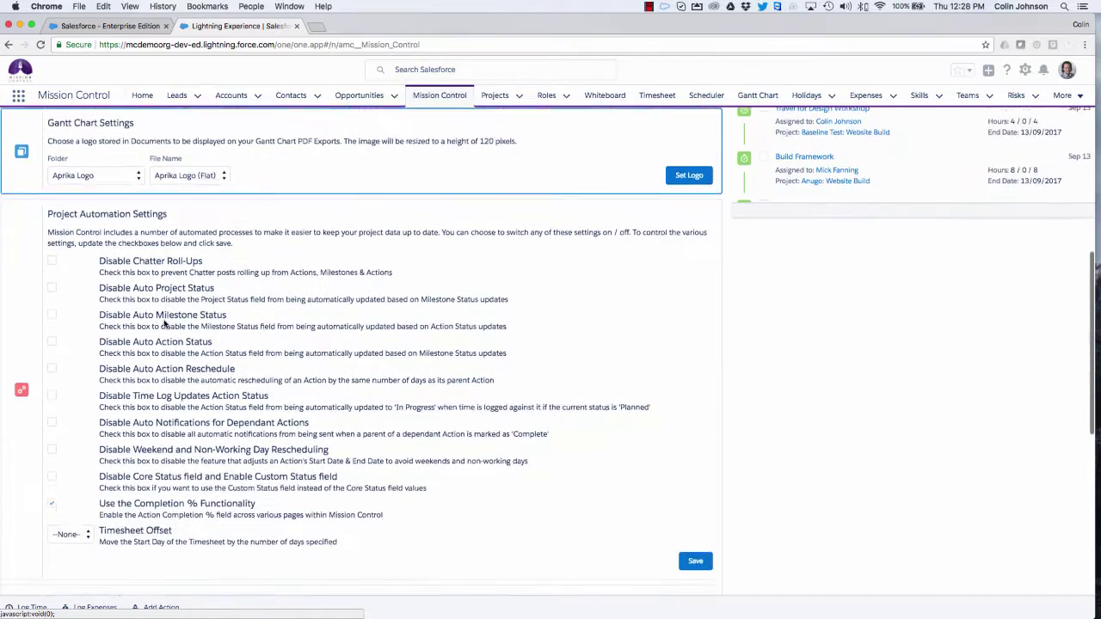
scroll(164, 323, "down", 1)
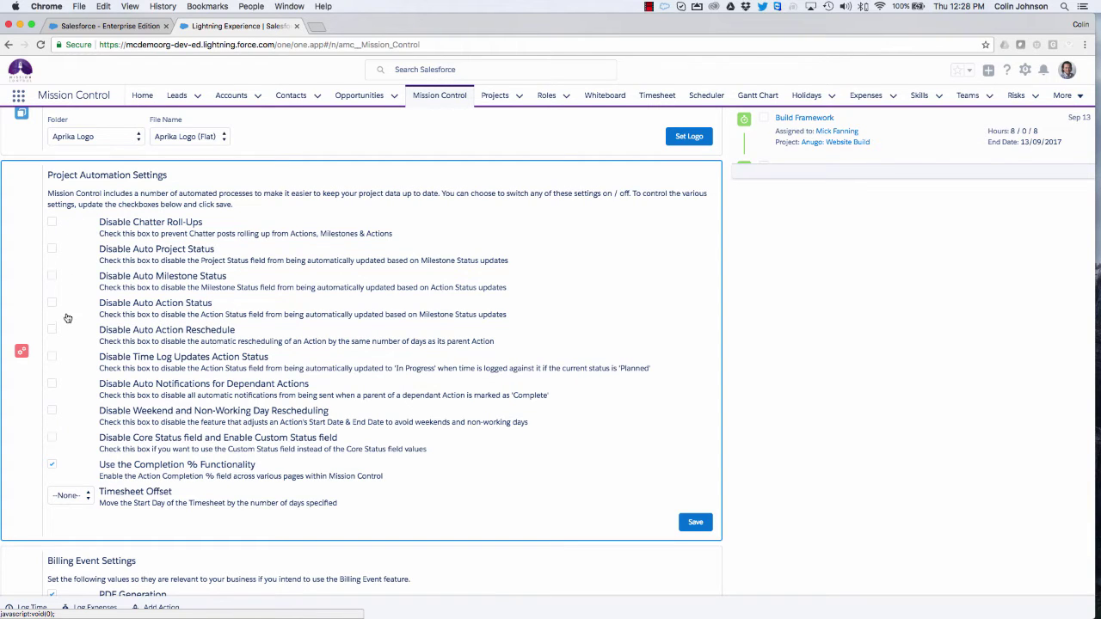
scroll(68, 392, "down", 8)
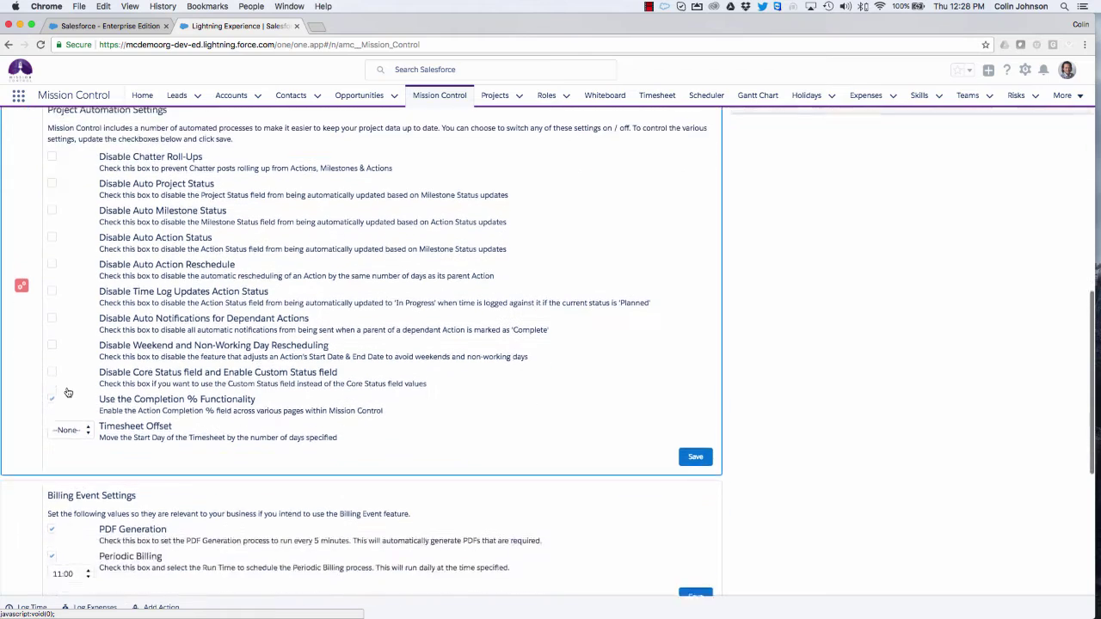
scroll(68, 393, "down", 2)
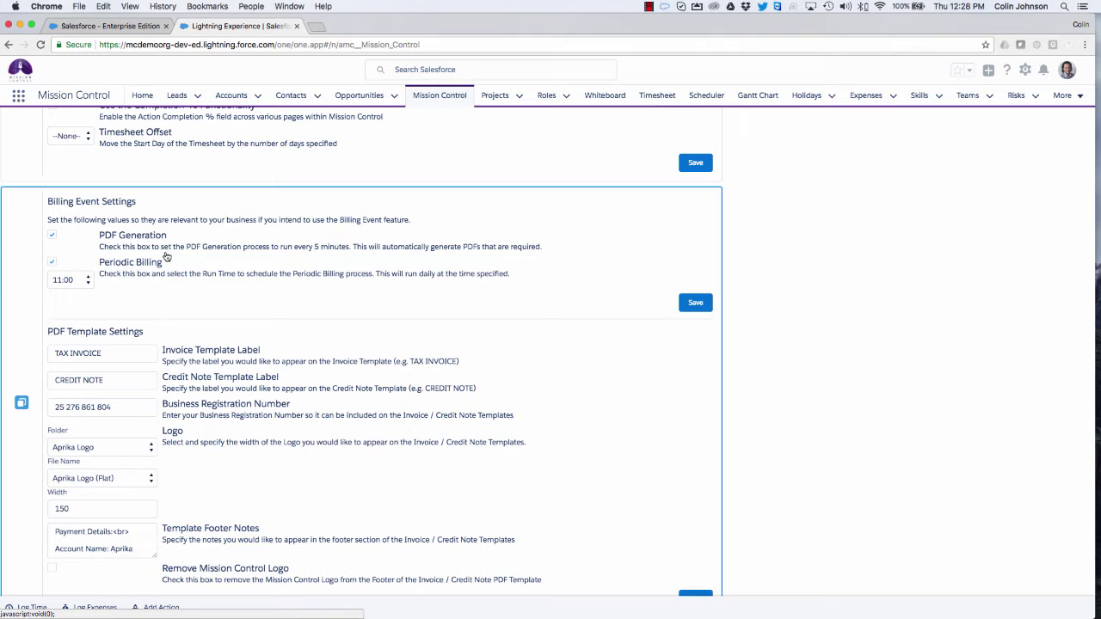
scroll(167, 256, "down", 1)
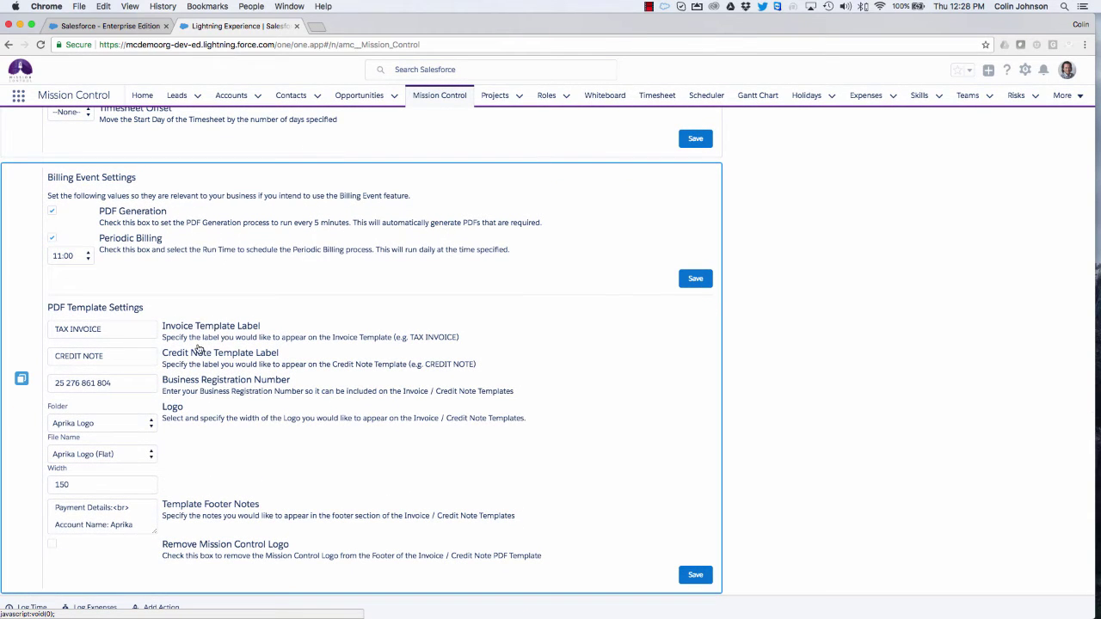
scroll(198, 347, "up", 15)
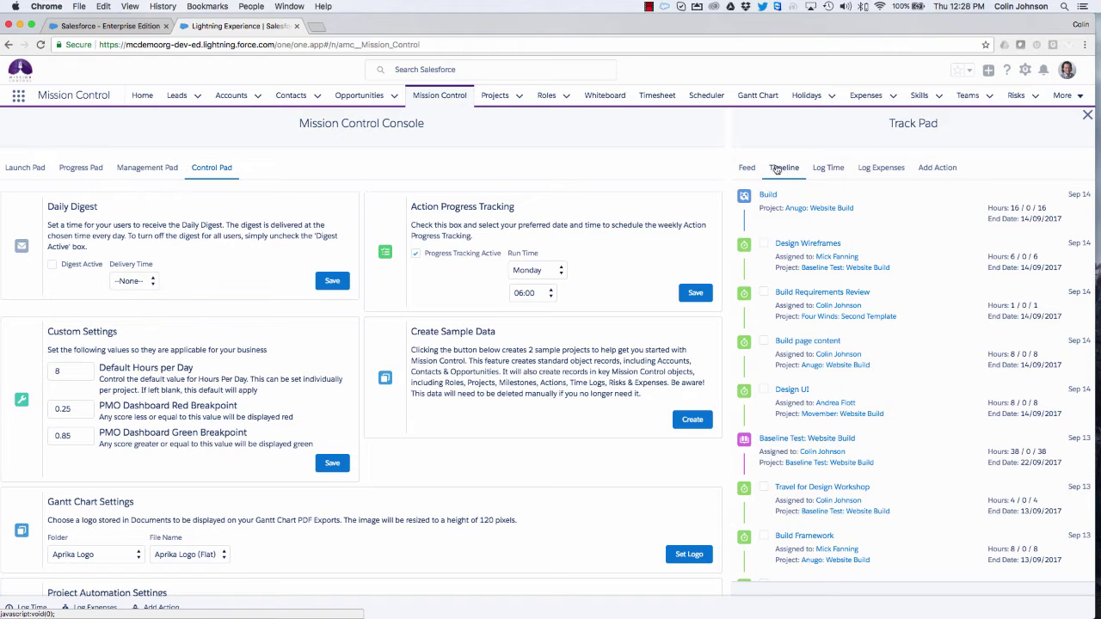
Step: Cycle the Track Pad through Feed, Timeline, Log Time and Log Expenses, ending on Add Action
left_click(748, 173)
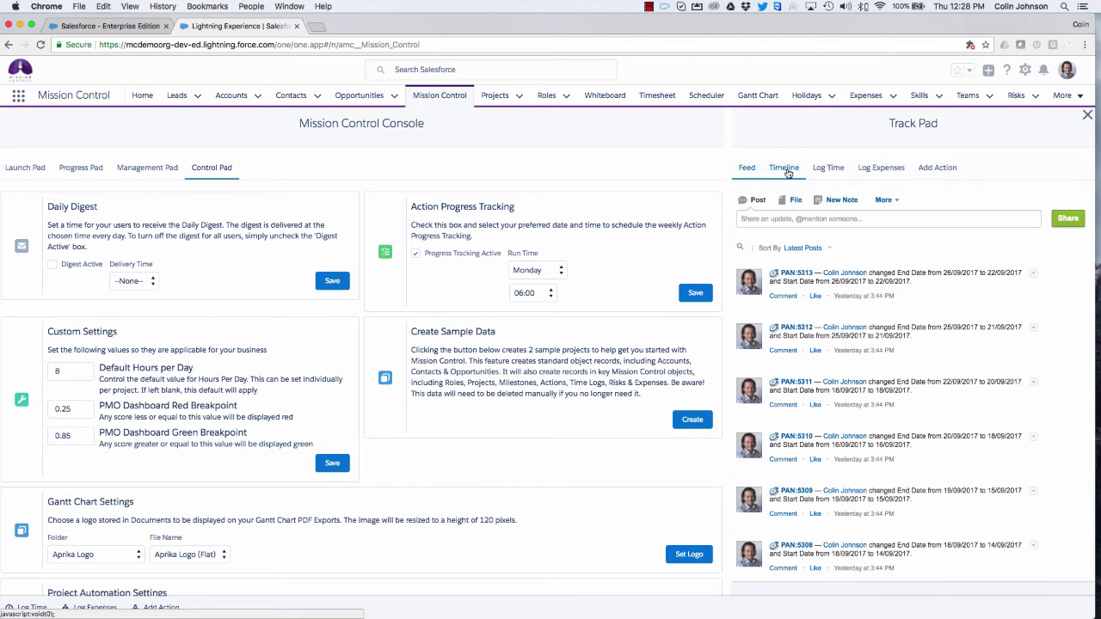
left_click(785, 169)
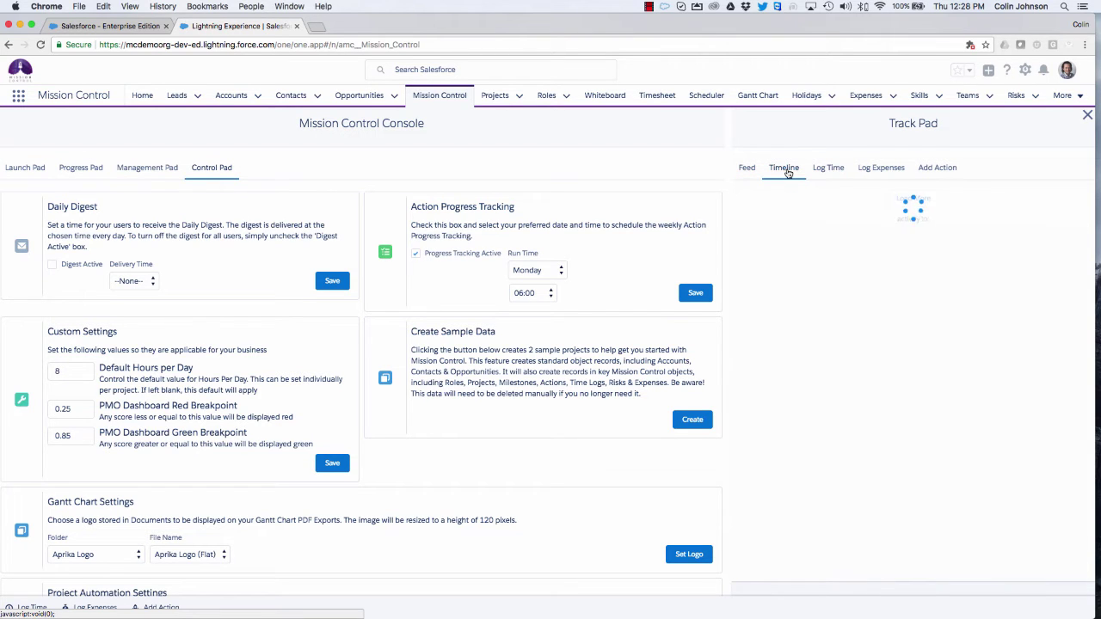
scroll(791, 290, "down", 4)
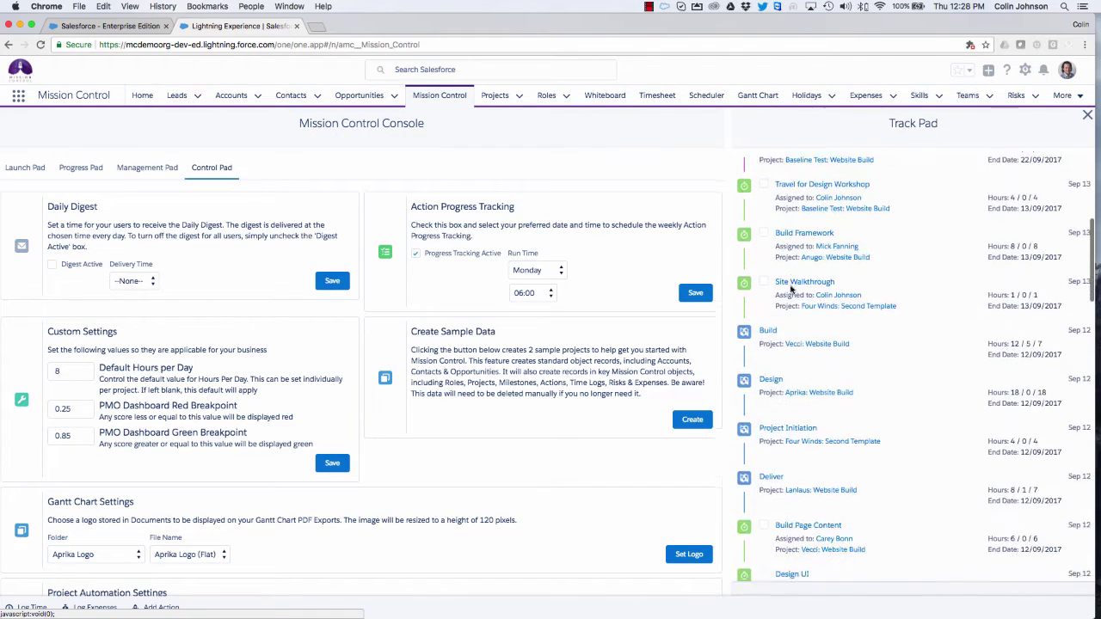
scroll(800, 258, "up", 6)
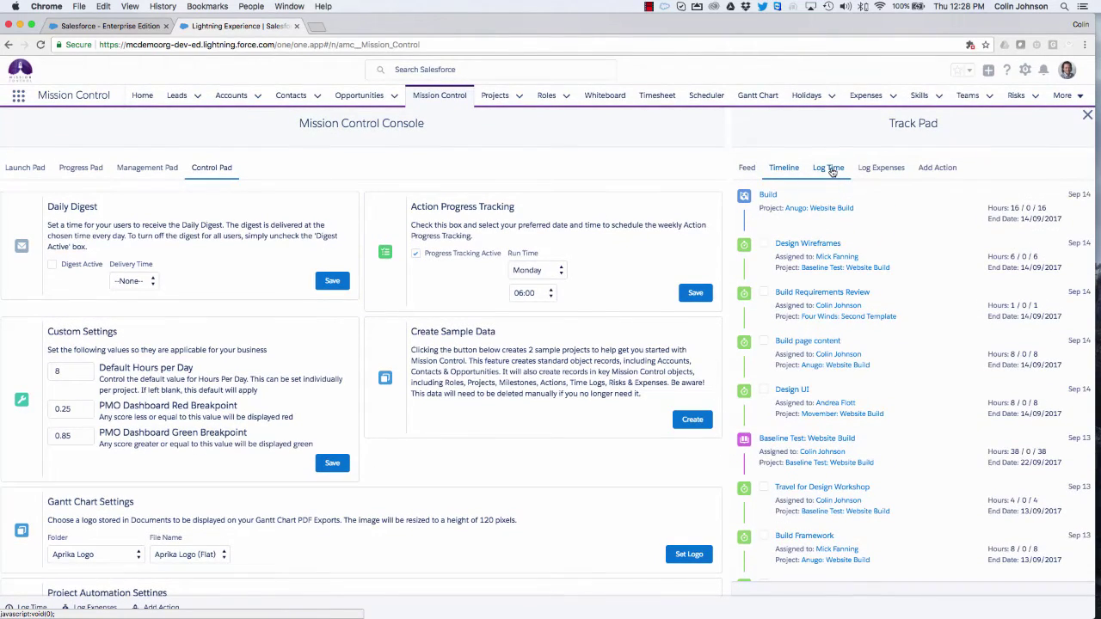
left_click(832, 172)
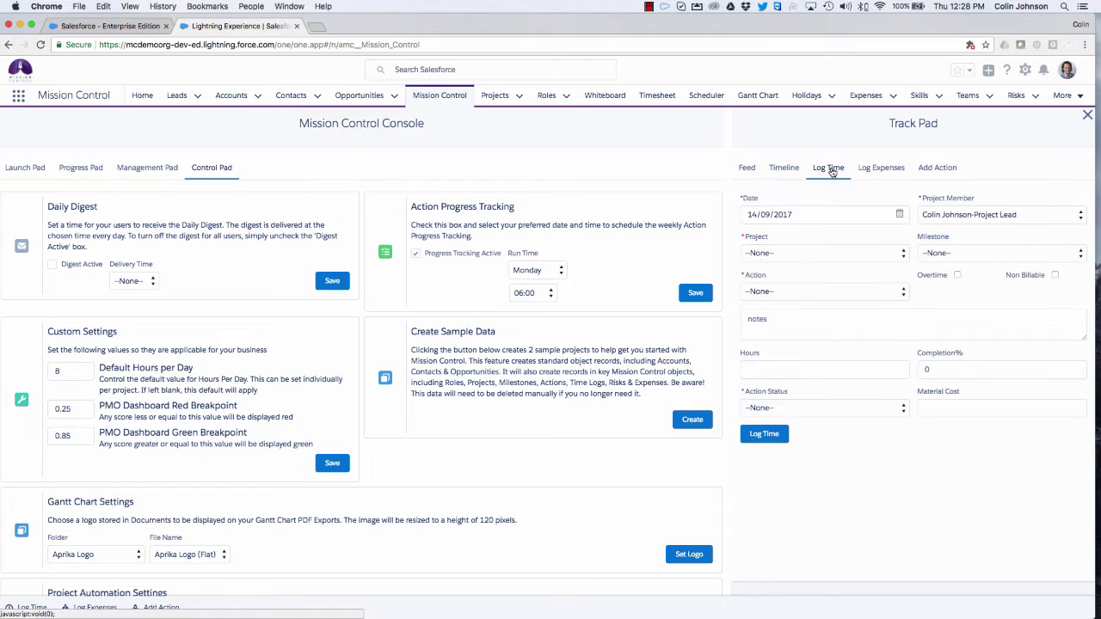
left_click(882, 172)
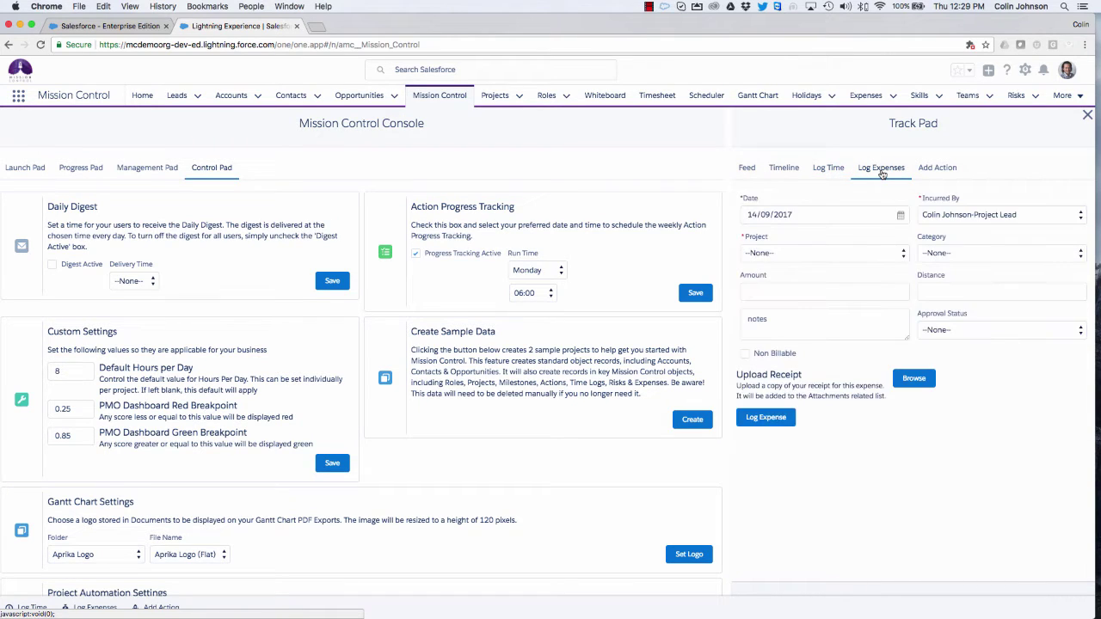
left_click(936, 170)
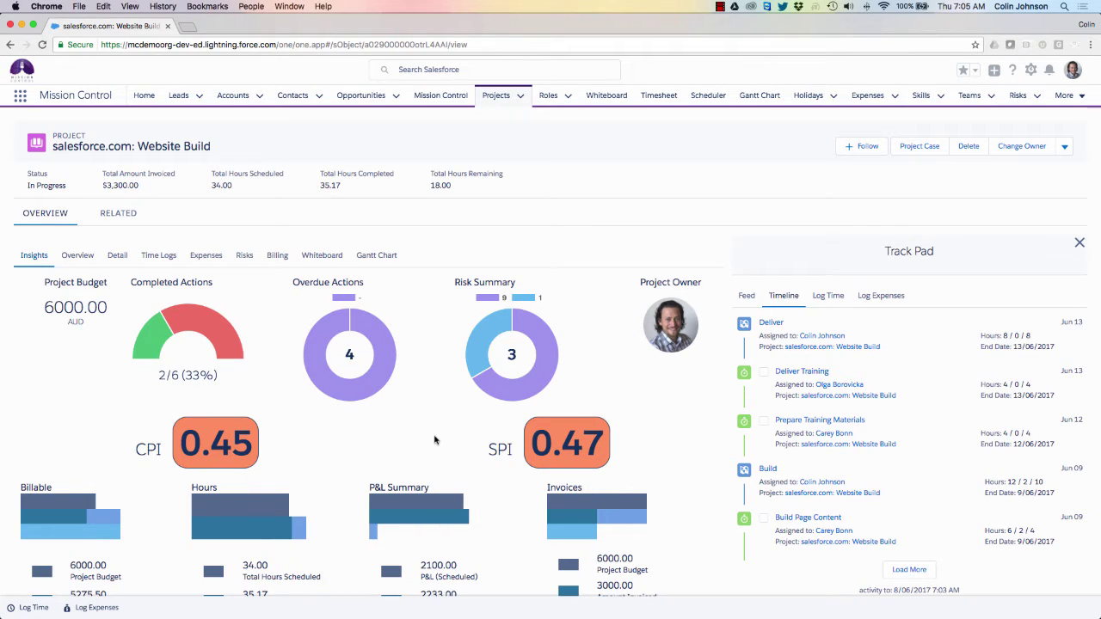
Step: Show the project overview with the Design milestone and Design Wireframes checklist expanded
scroll(434, 440, "down", 1)
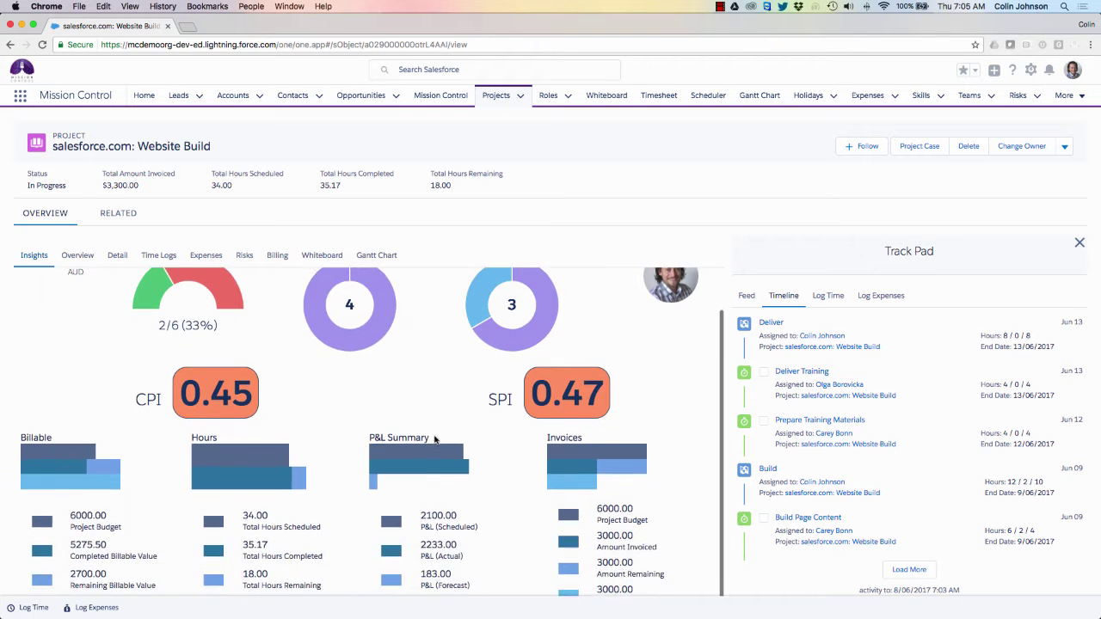
scroll(434, 439, "up", 1)
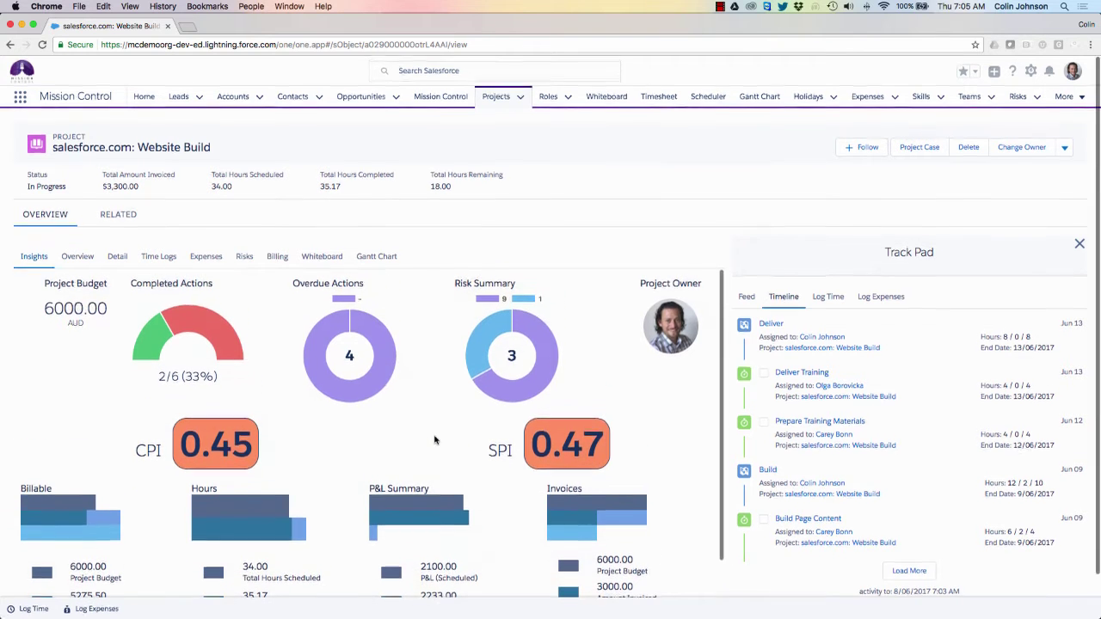
left_click(77, 257)
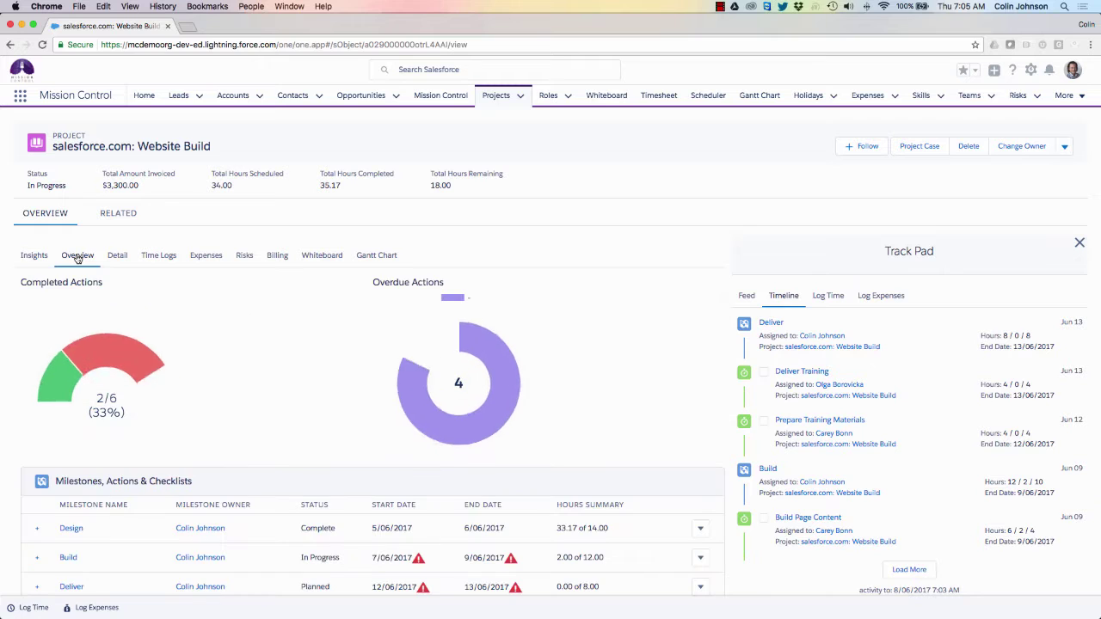
mouse_move(126, 358)
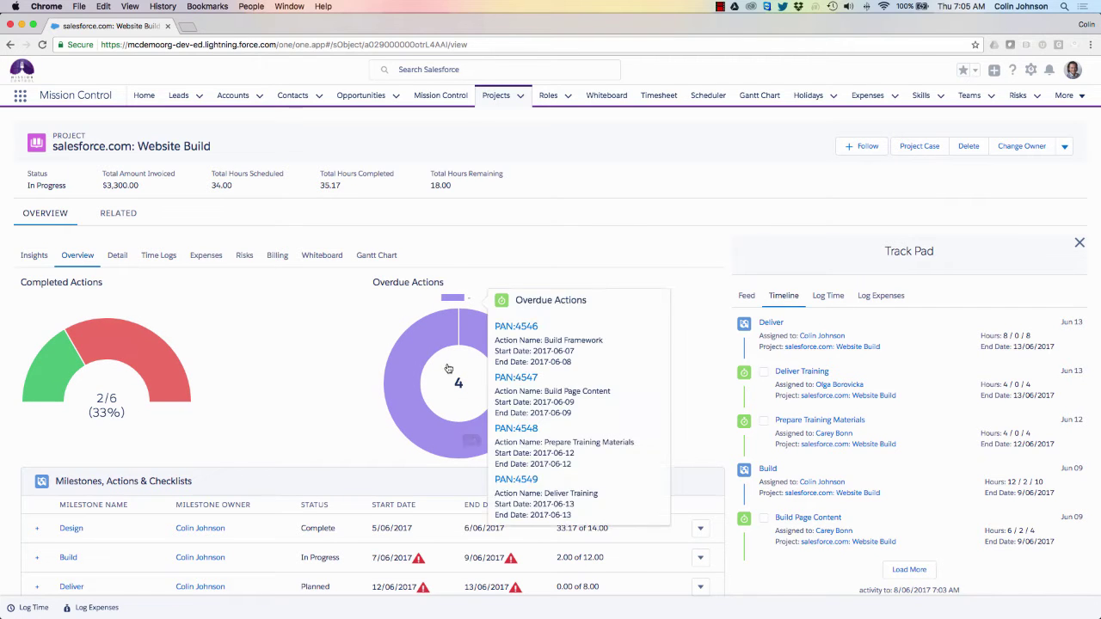
scroll(82, 482, "down", 1)
scroll(82, 481, "down", 3)
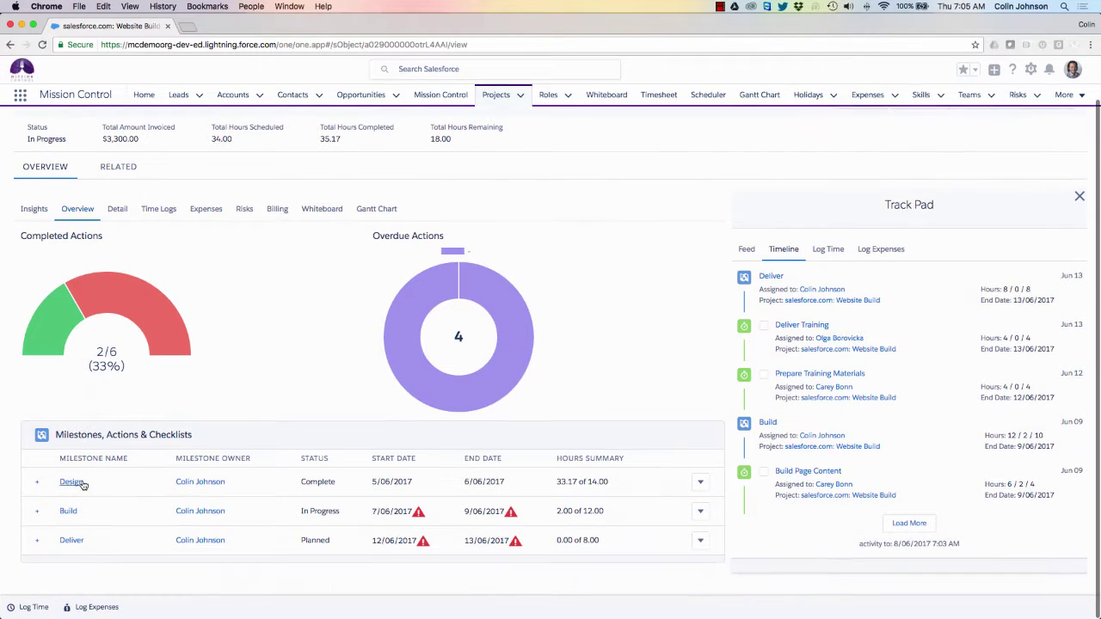
left_click(37, 485)
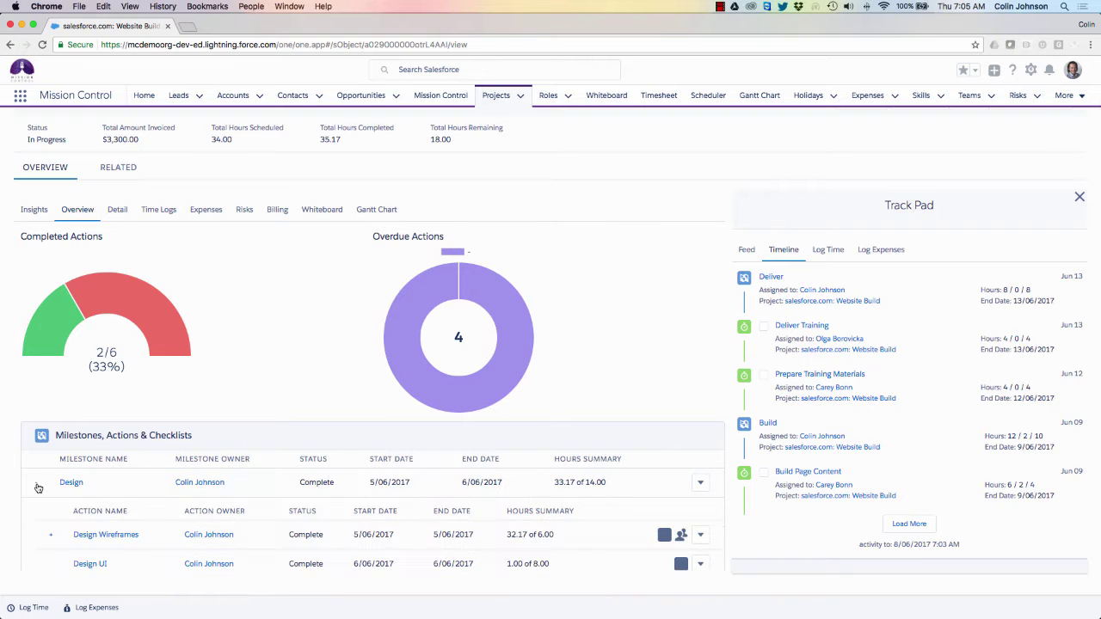
left_click(51, 539)
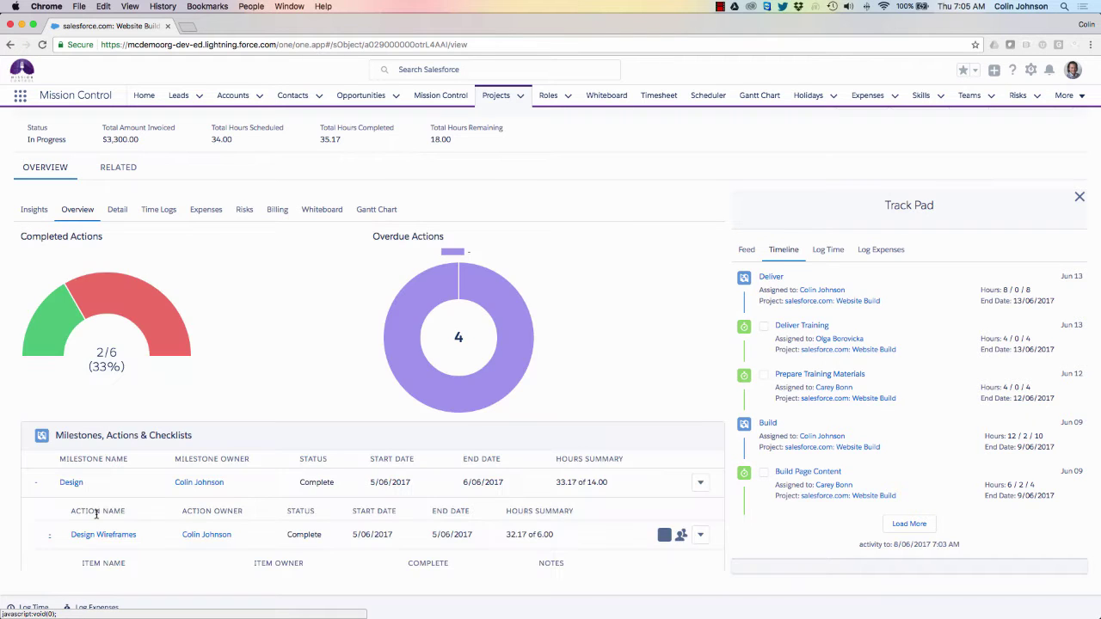
scroll(100, 528, "down", 5)
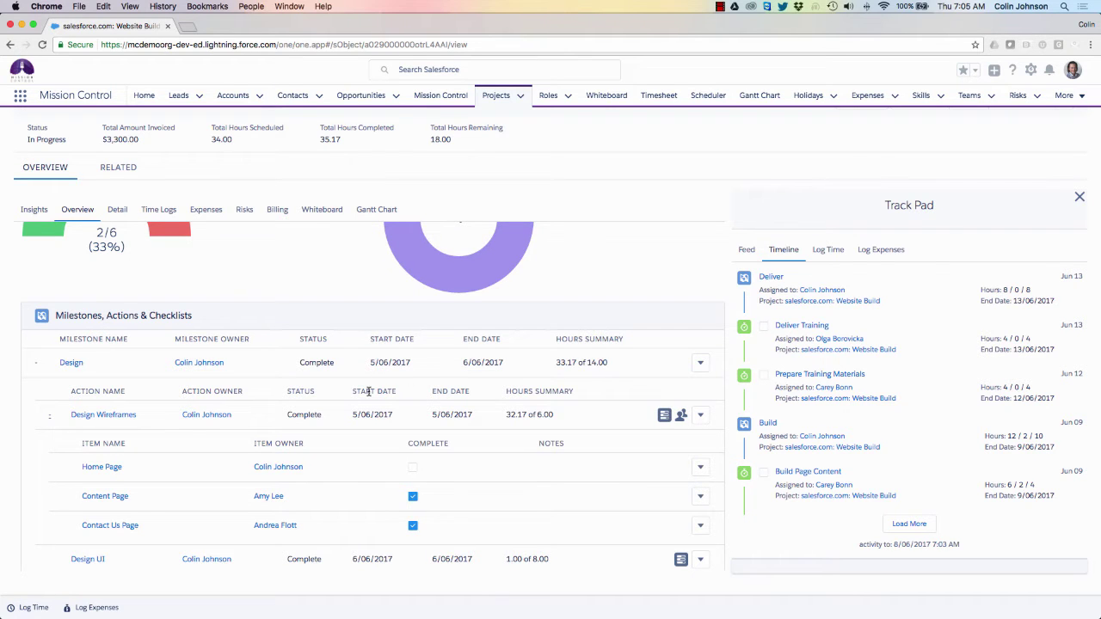
scroll(369, 392, "up", 5)
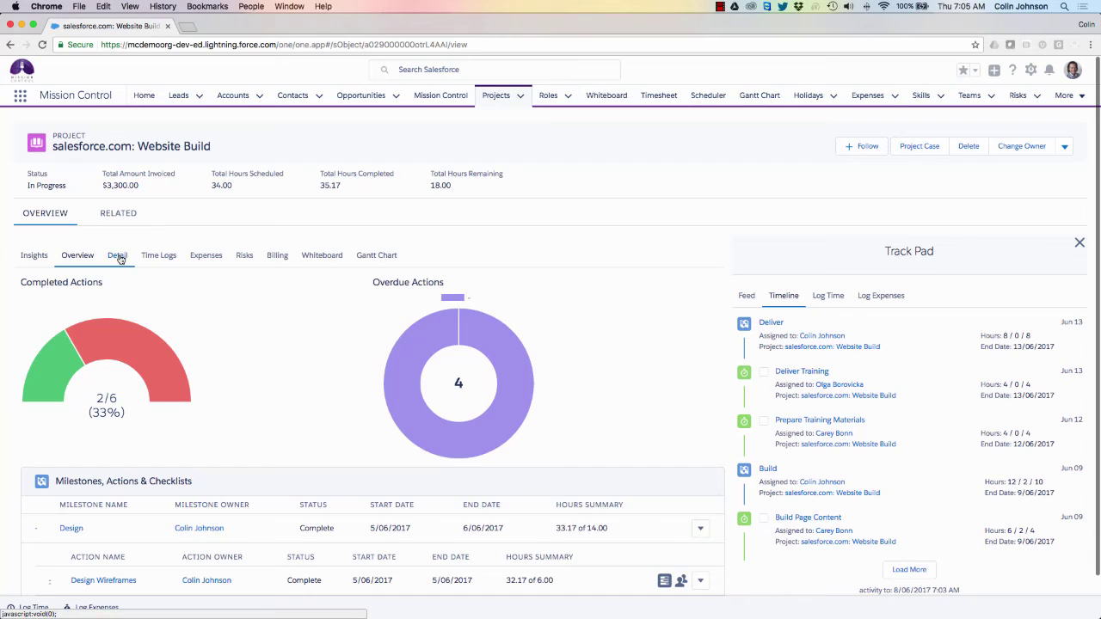
Step: Review the project's Detail, Time Logs, Expenses and Risks tabs
left_click(118, 257)
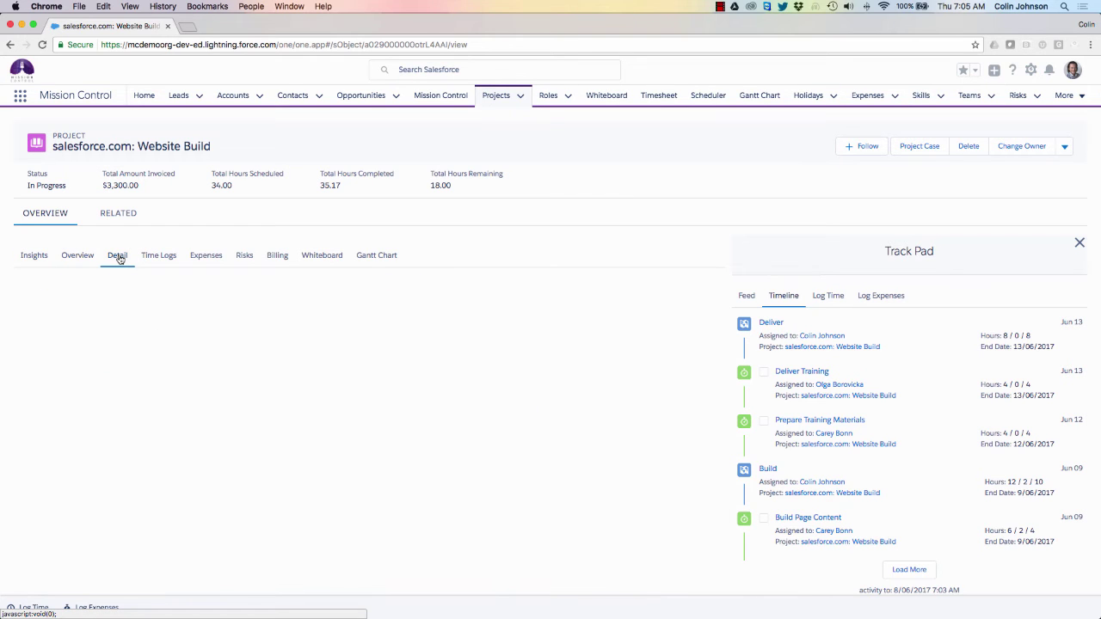
left_click(169, 259)
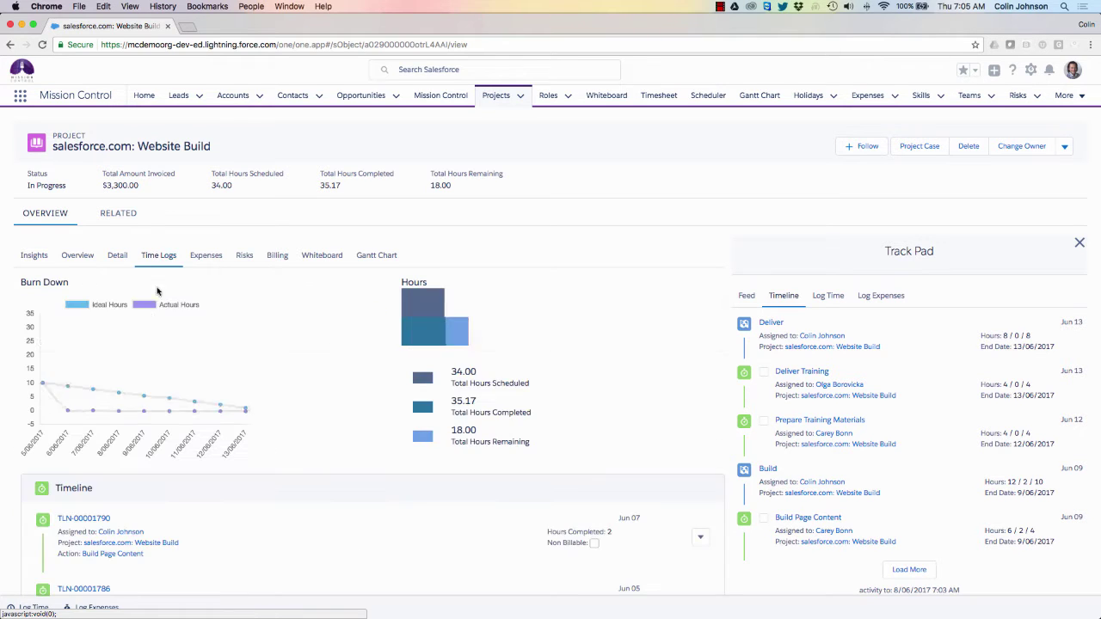
scroll(107, 426, "down", 3)
scroll(107, 425, "down", 2)
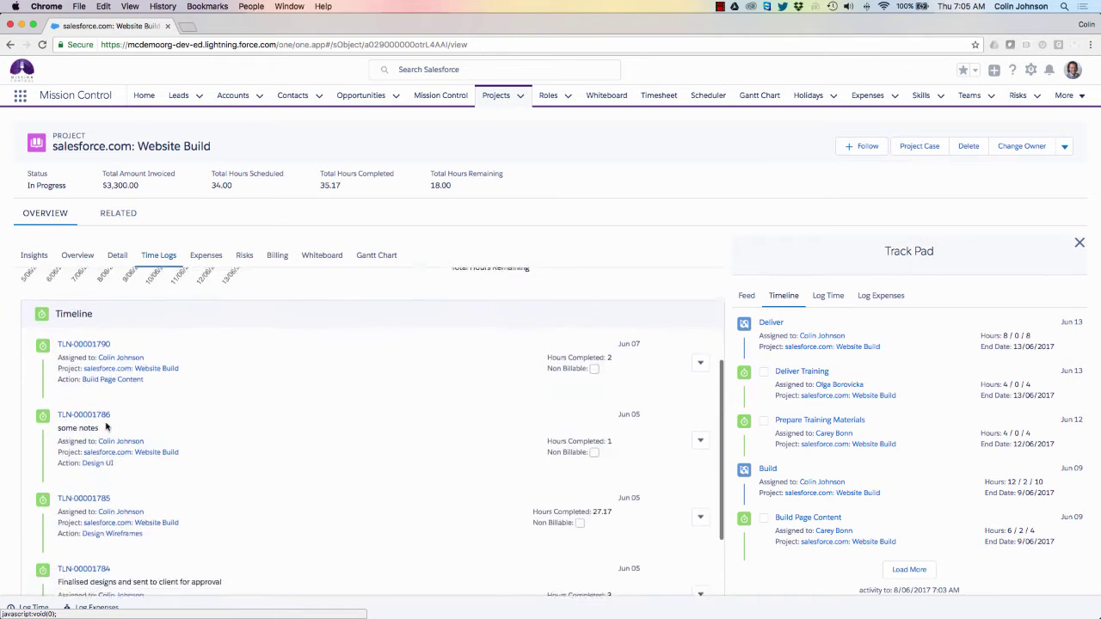
scroll(107, 426, "up", 5)
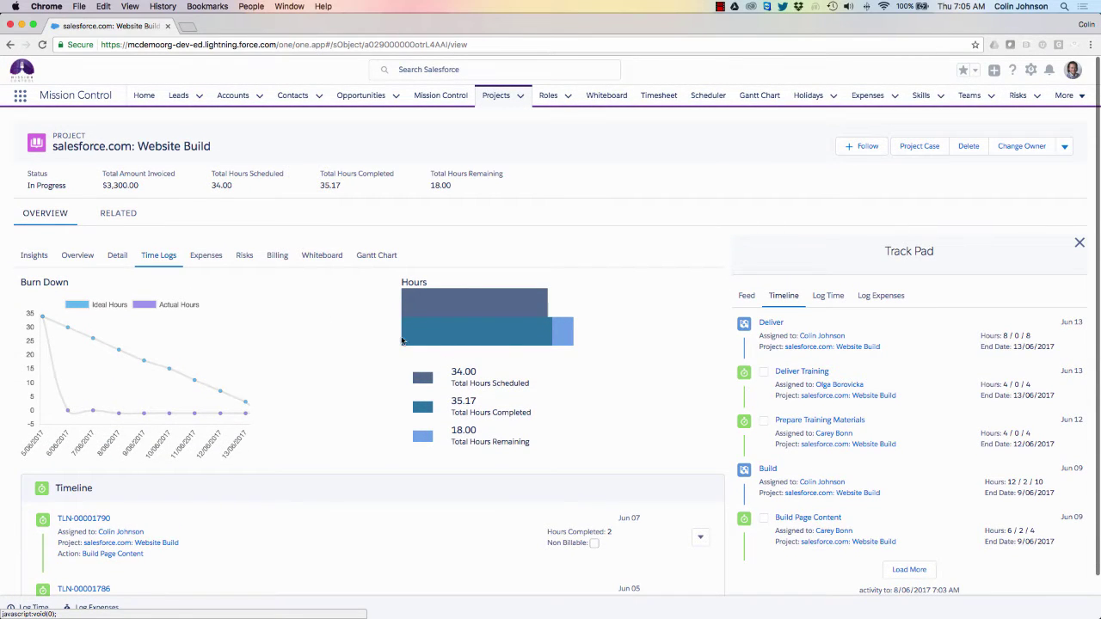
left_click(200, 259)
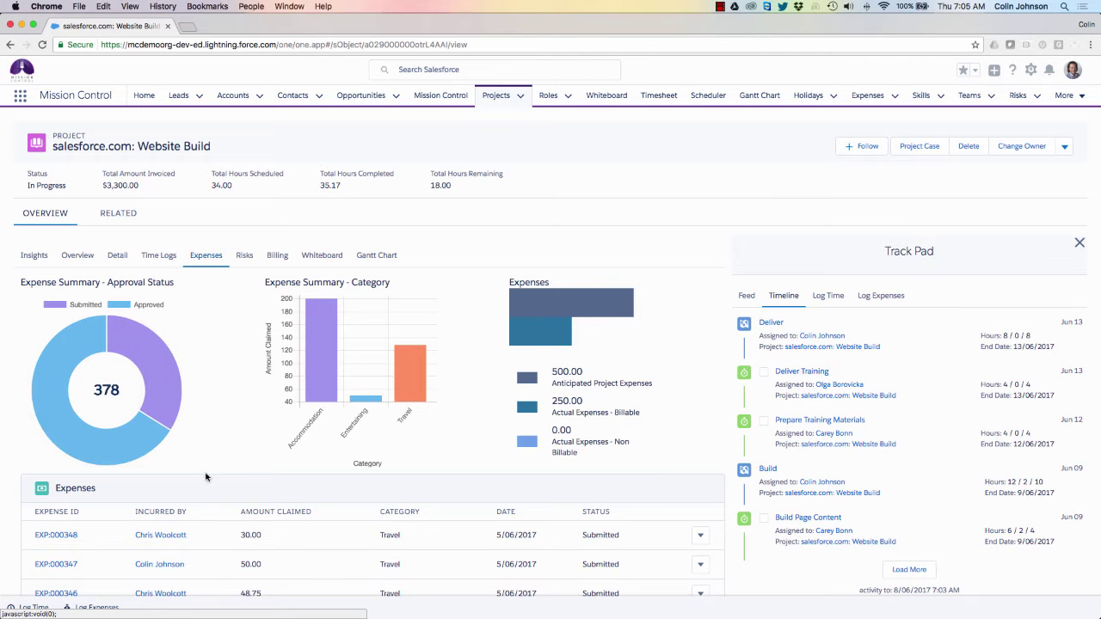
scroll(208, 503, "down", 2)
scroll(208, 504, "up", 2)
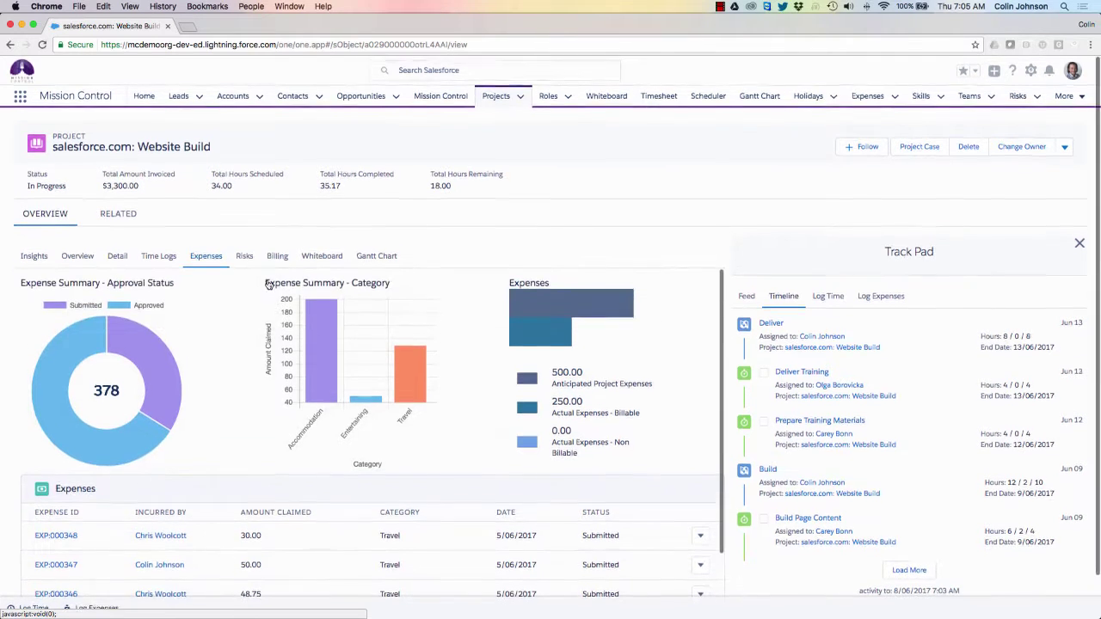
left_click(245, 258)
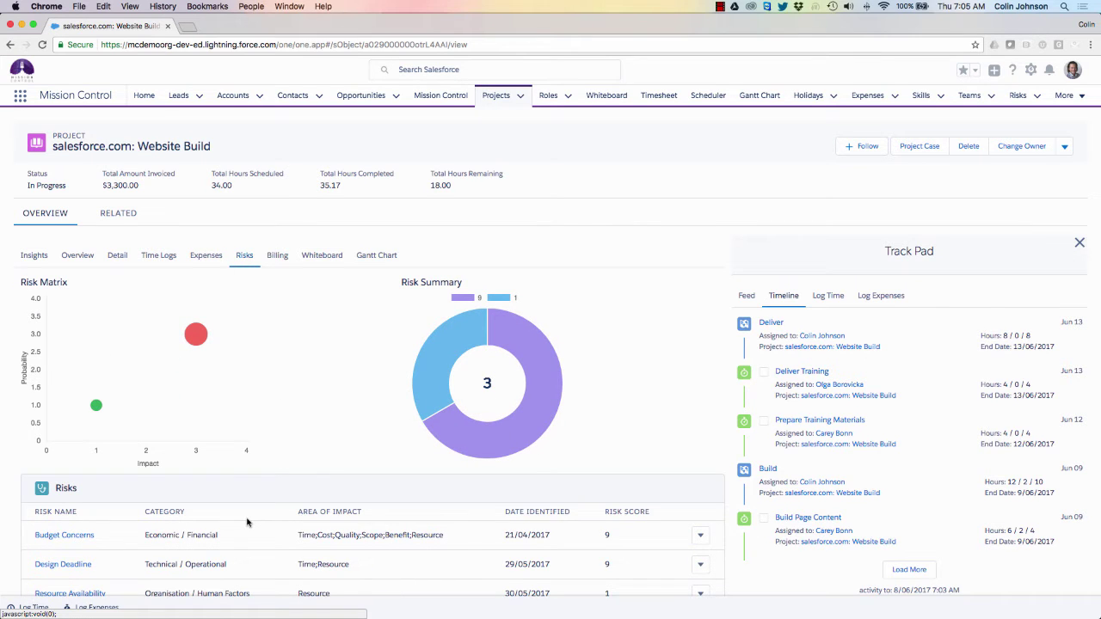
scroll(247, 522, "down", 1)
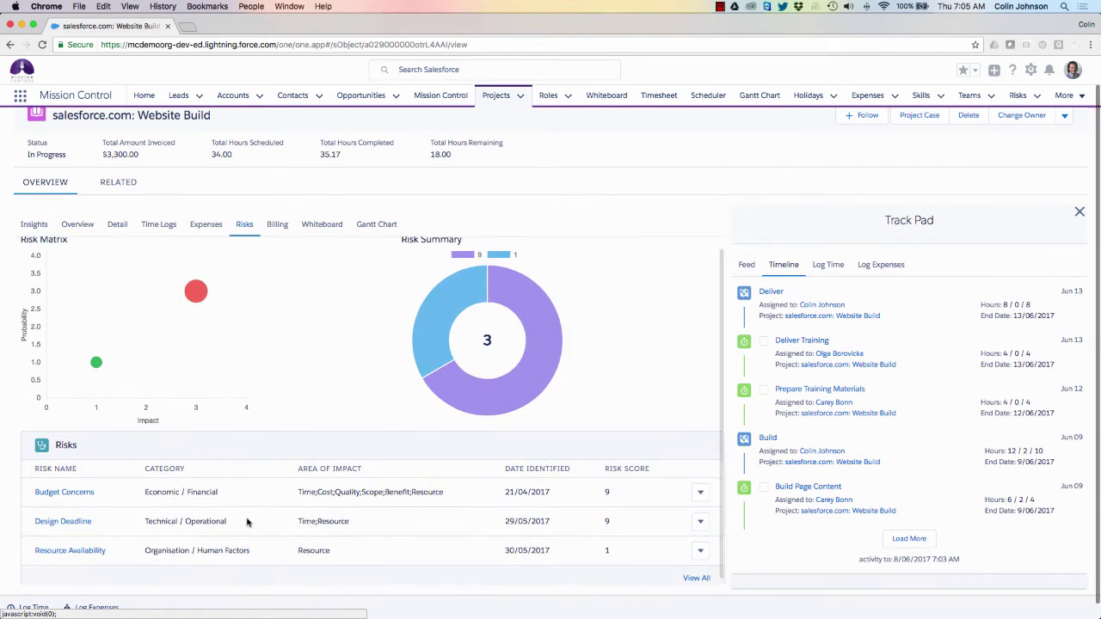
scroll(247, 522, "up", 1)
Step: Show the Billing tab with the paid 3000.00 invoice's items and payment expanded
left_click(278, 256)
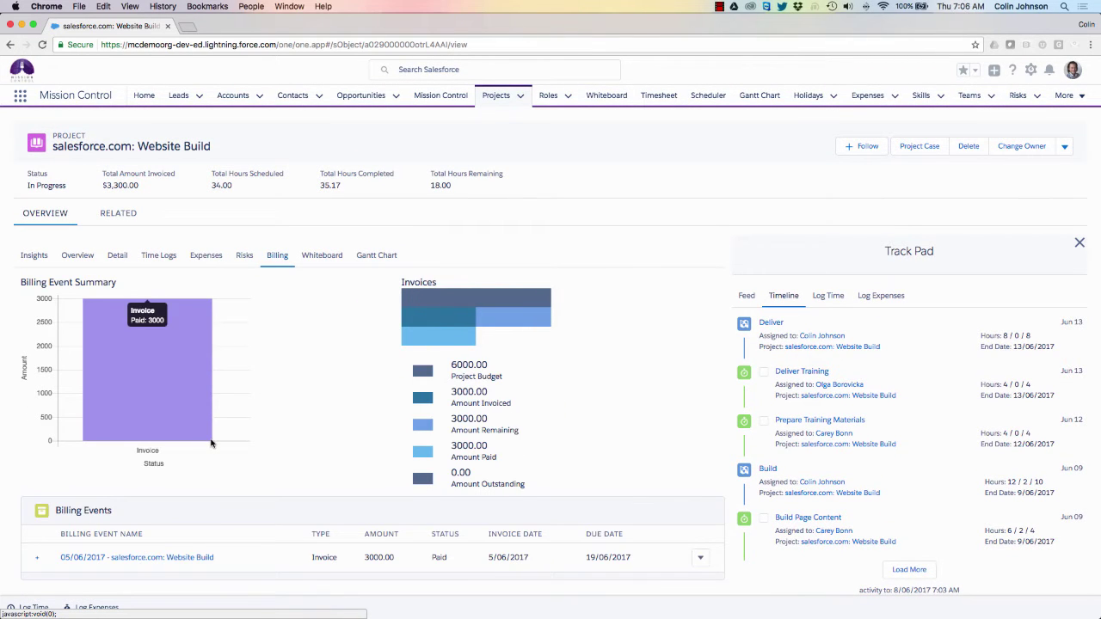
scroll(212, 442, "down", 1)
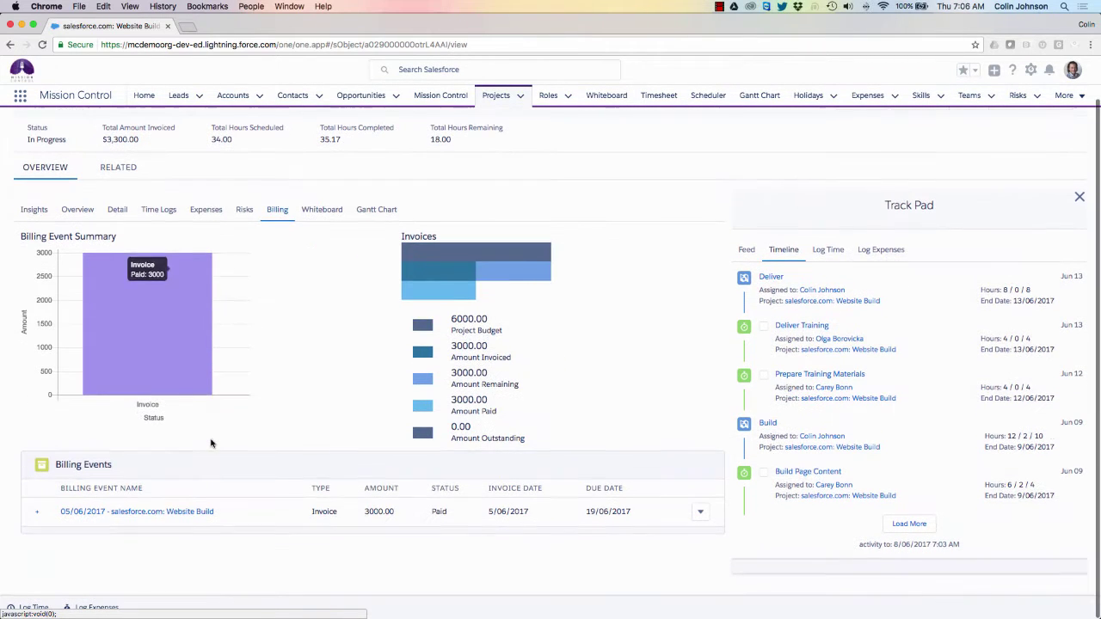
left_click(39, 513)
scroll(86, 506, "down", 2)
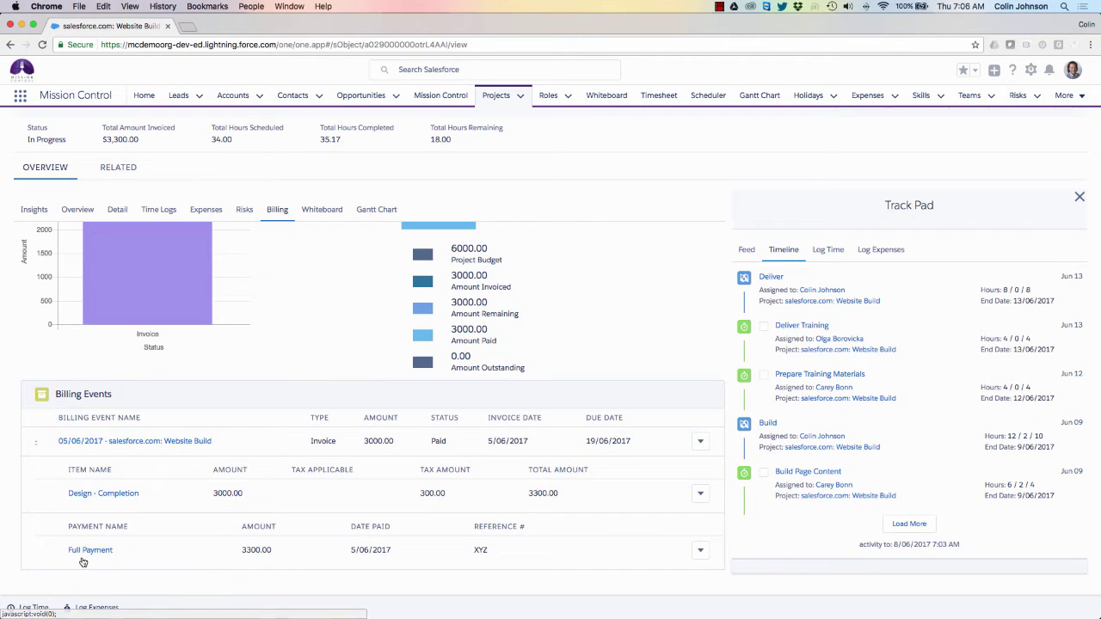
scroll(110, 516, "up", 3)
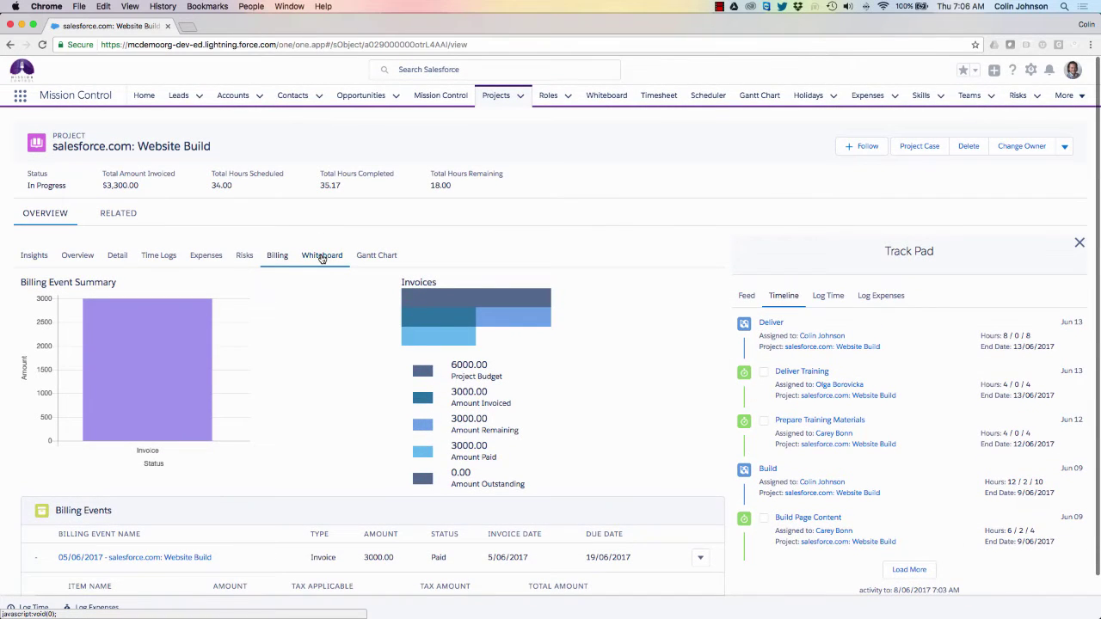
Step: Show the Website Build Whiteboard, then its Gantt chart of Design, Build and Deliver milestones
left_click(322, 256)
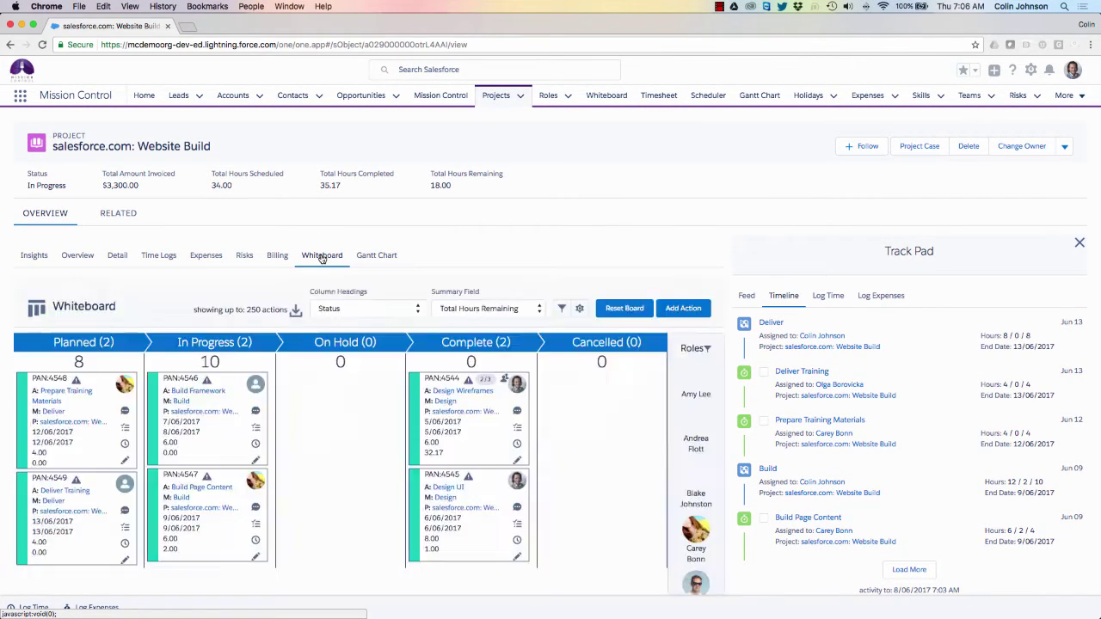
left_click(379, 256)
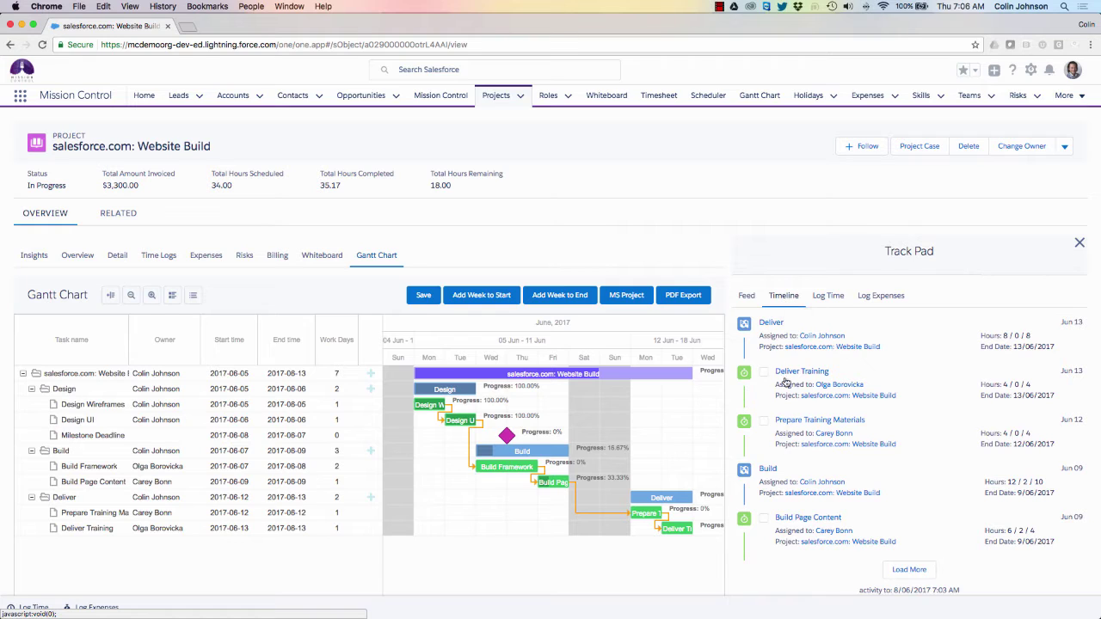
Step: Check the Track Pad's Feed, Log Time and Log Expenses forms
left_click(747, 297)
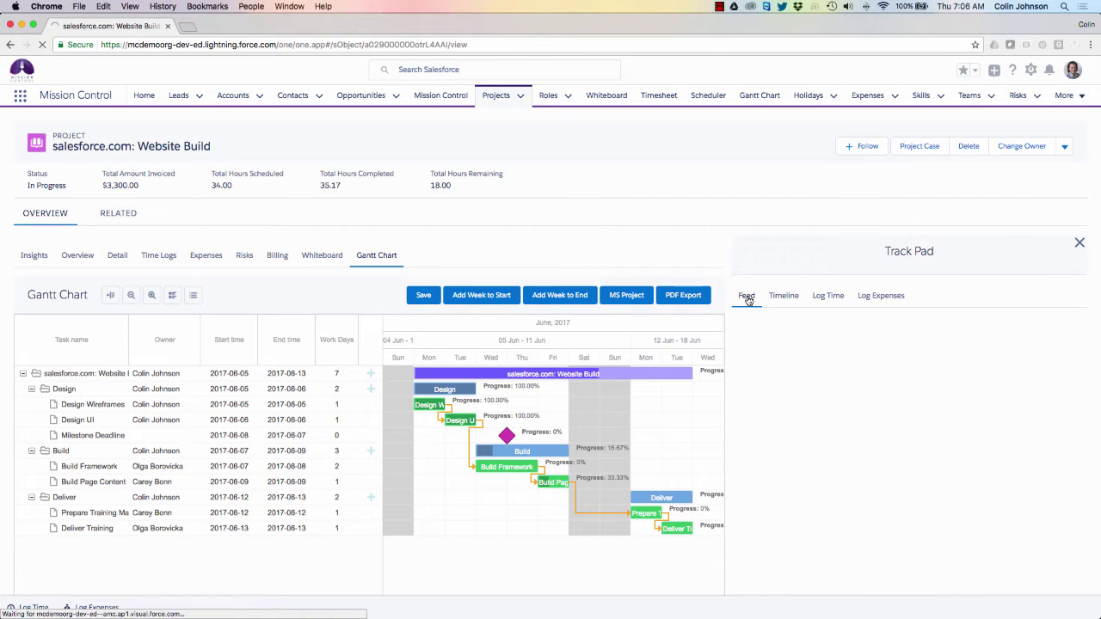
left_click(831, 296)
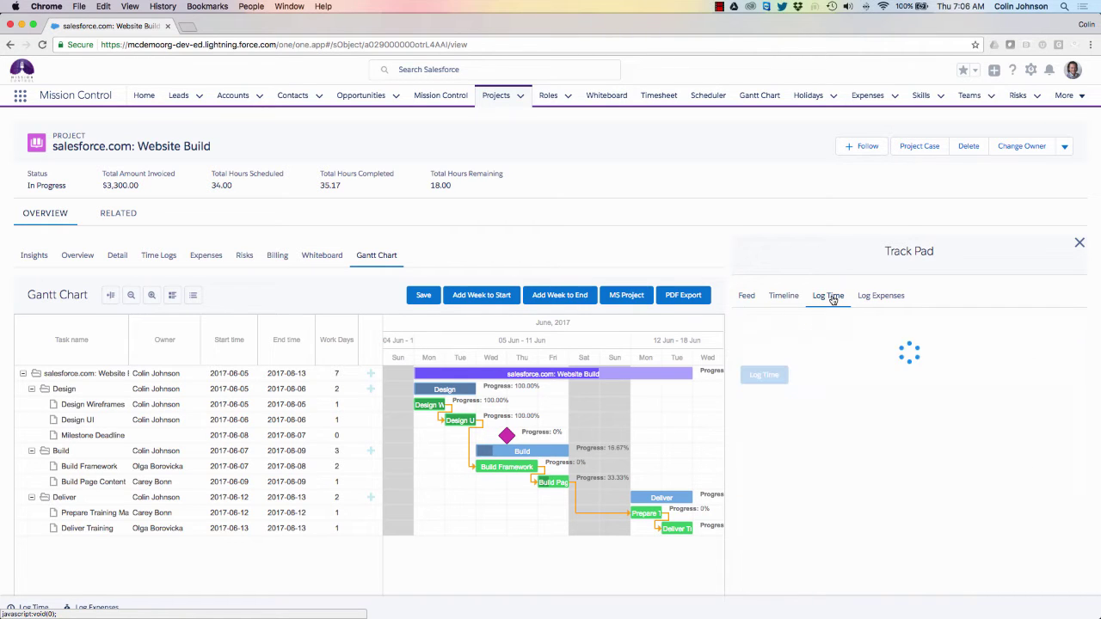
left_click(879, 297)
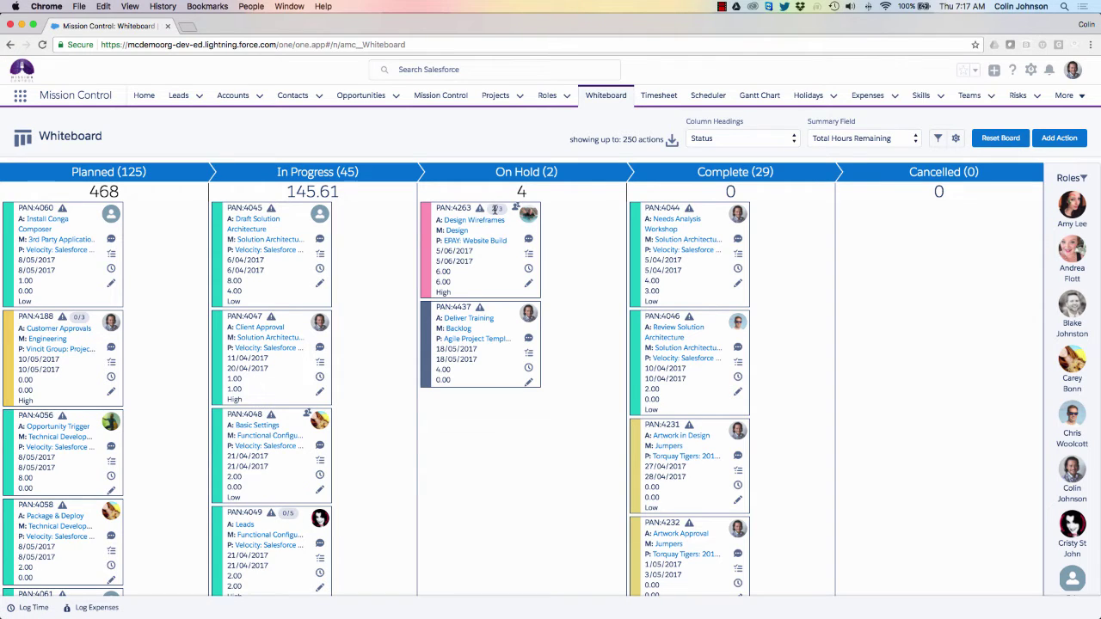
mouse_move(502, 215)
left_click(528, 242)
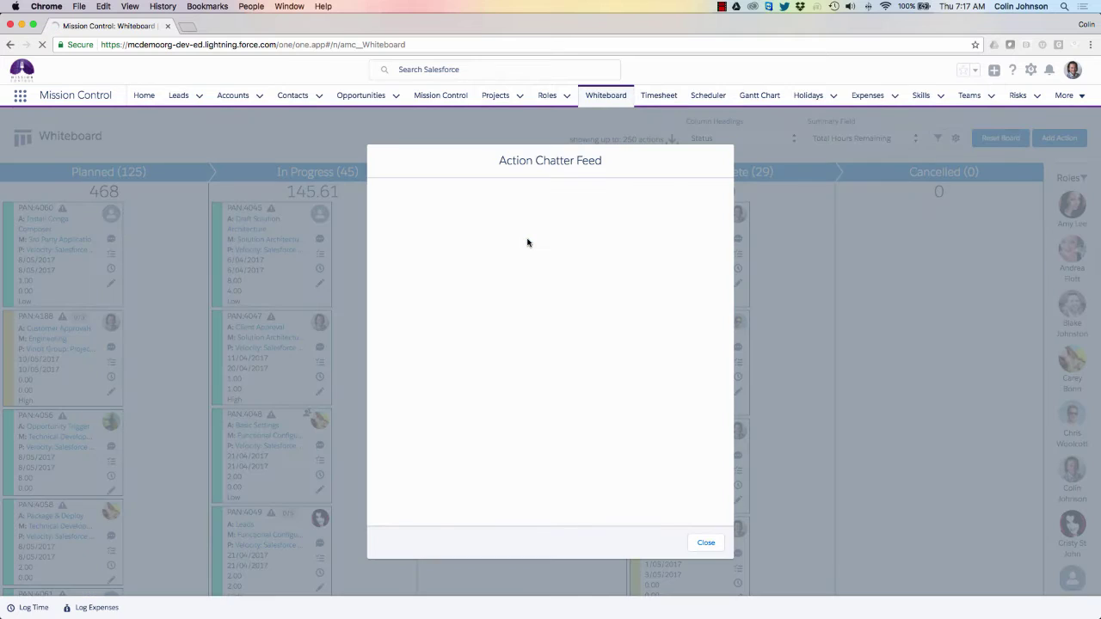
left_click(729, 131)
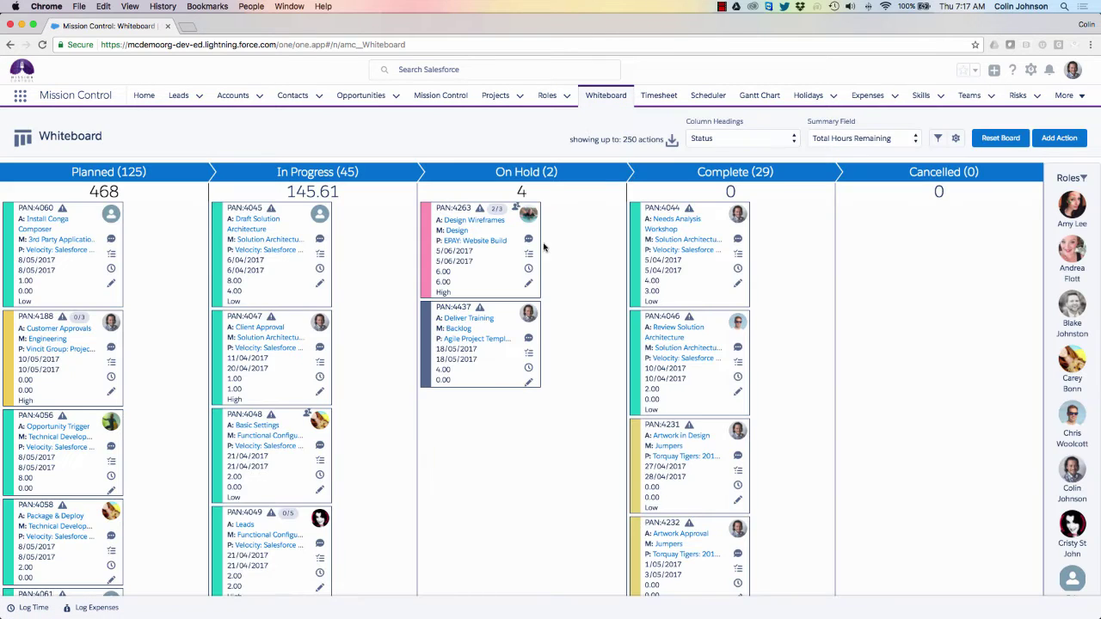
left_click(529, 257)
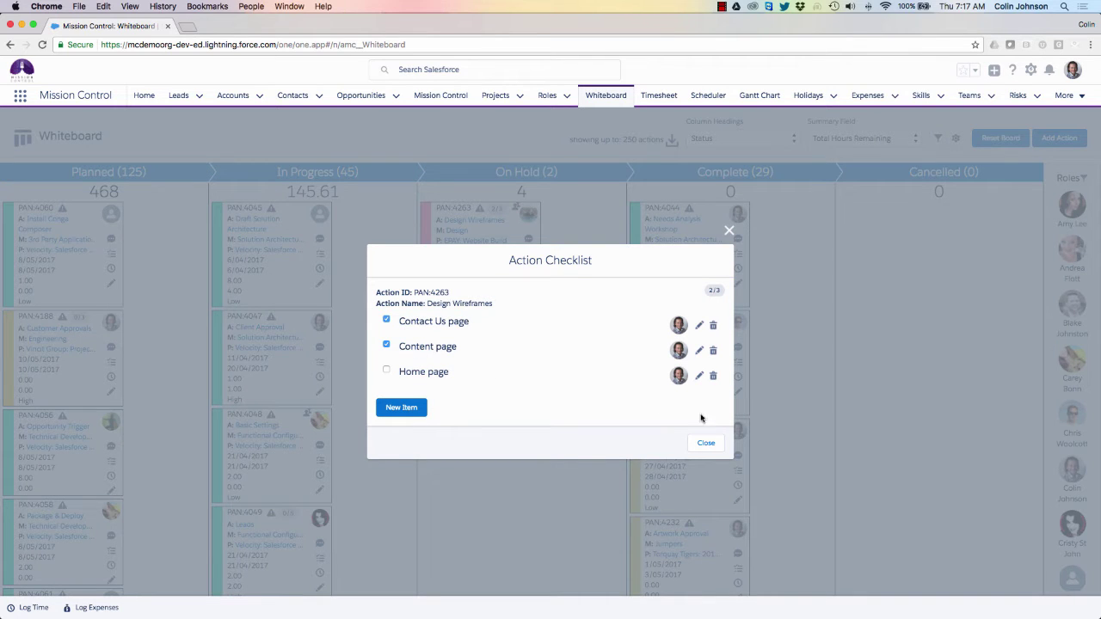
left_click(701, 444)
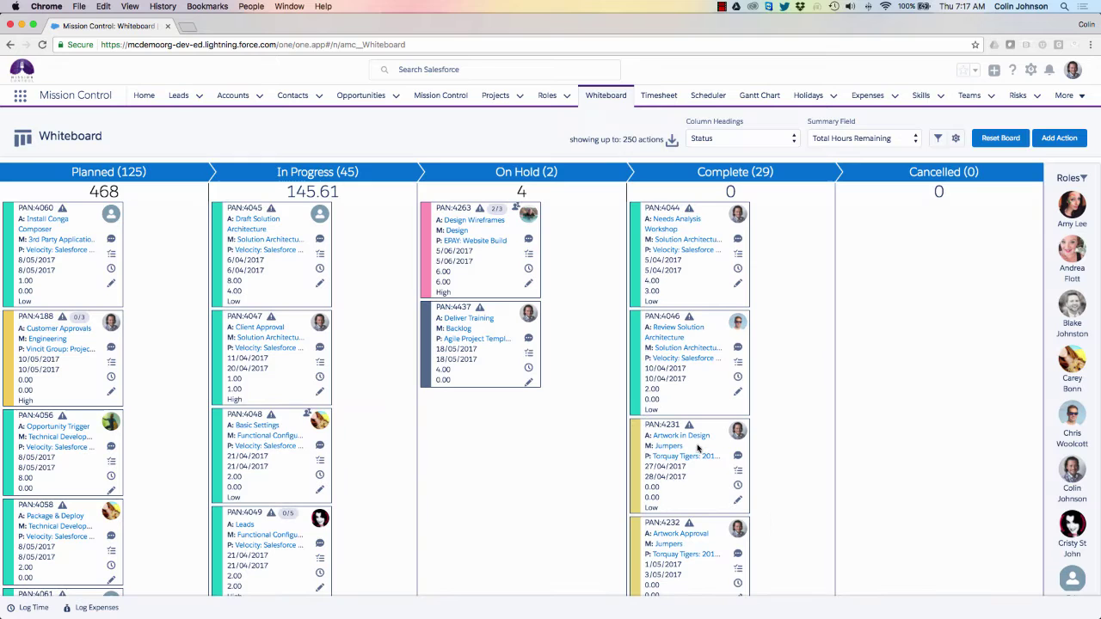
left_click(528, 269)
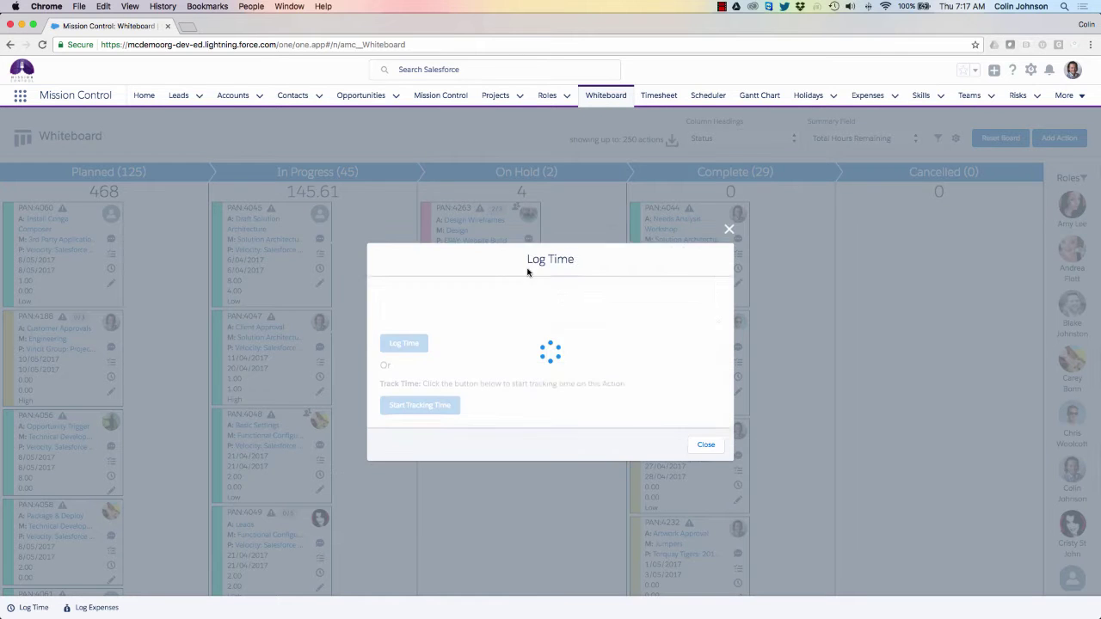
left_click(729, 156)
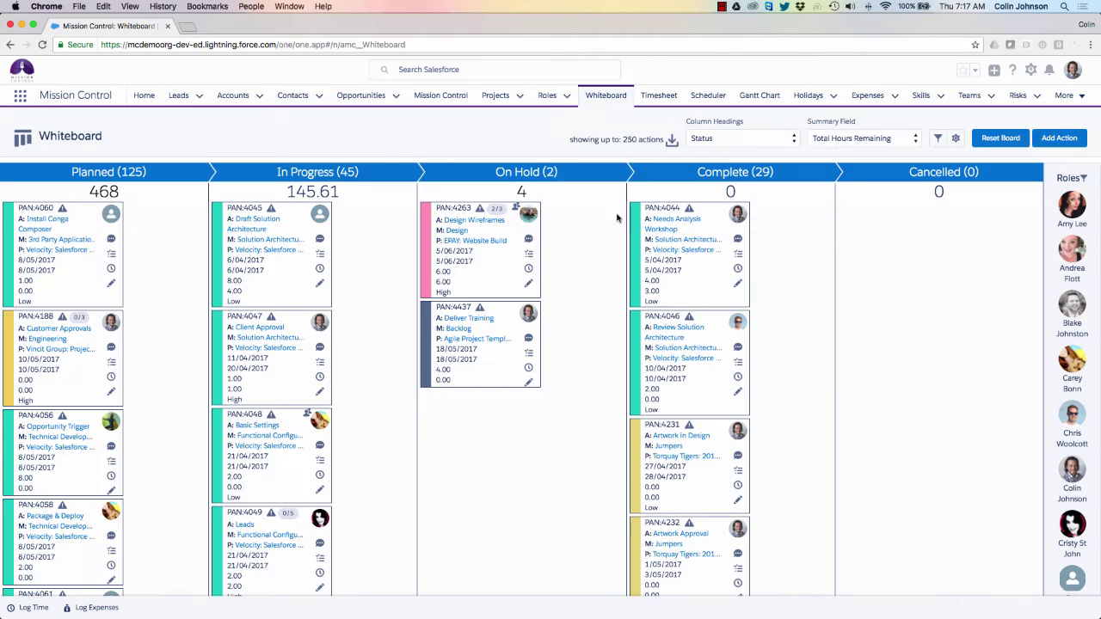
left_click(529, 285)
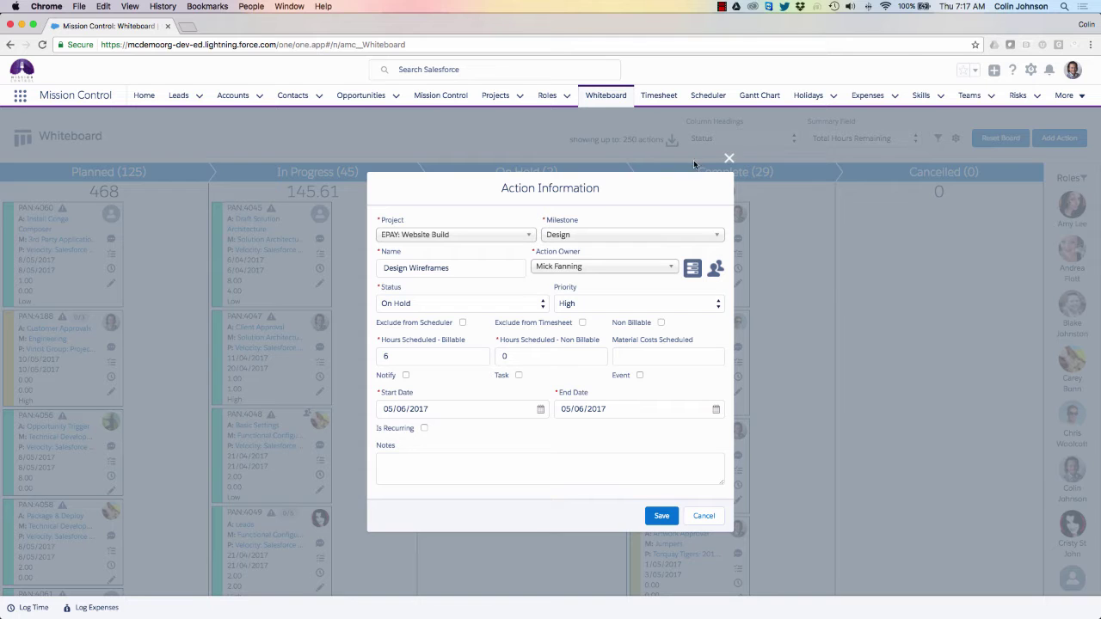
left_click(730, 161)
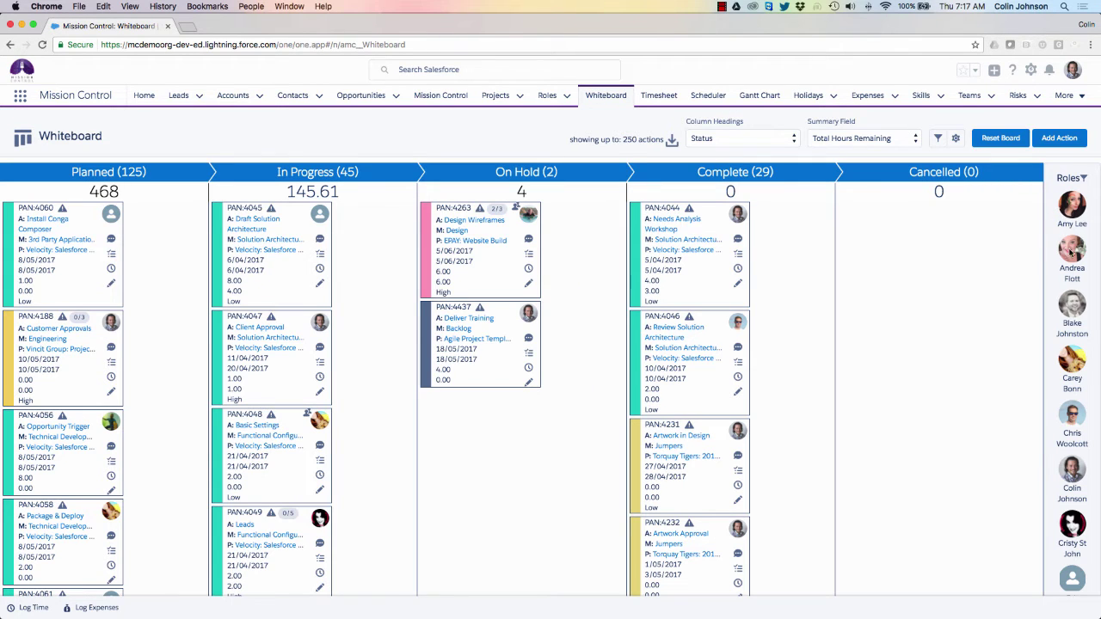
Step: Assign a team member to card PAN:4437, move PAN:4188 to In Progress and PAN:4047 to Complete
scroll(1073, 357, "down", 8)
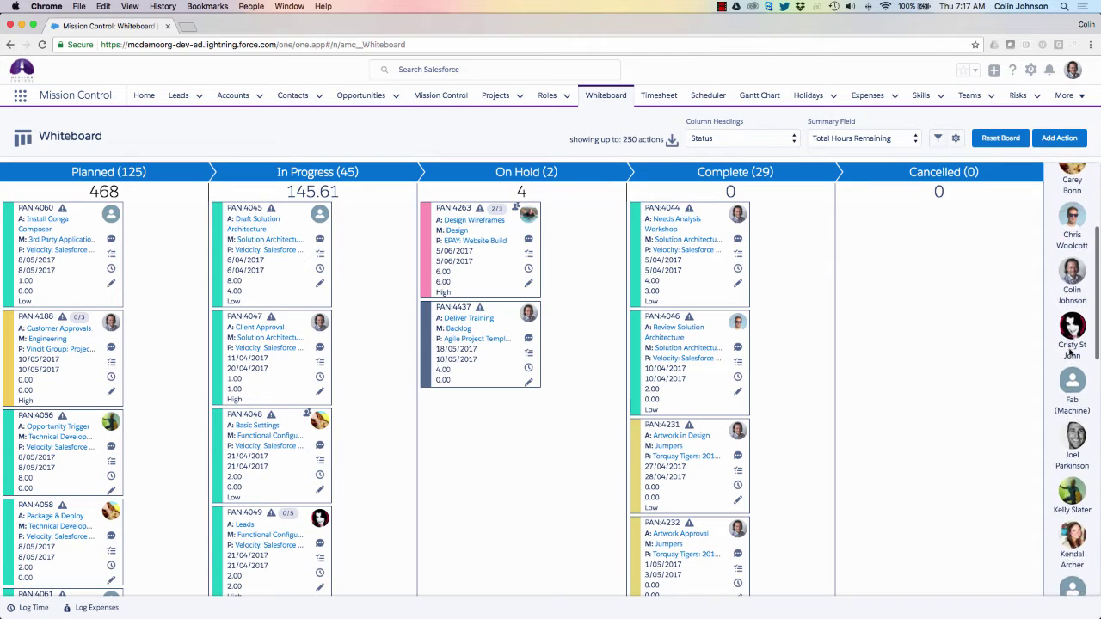
scroll(1072, 357, "up", 10)
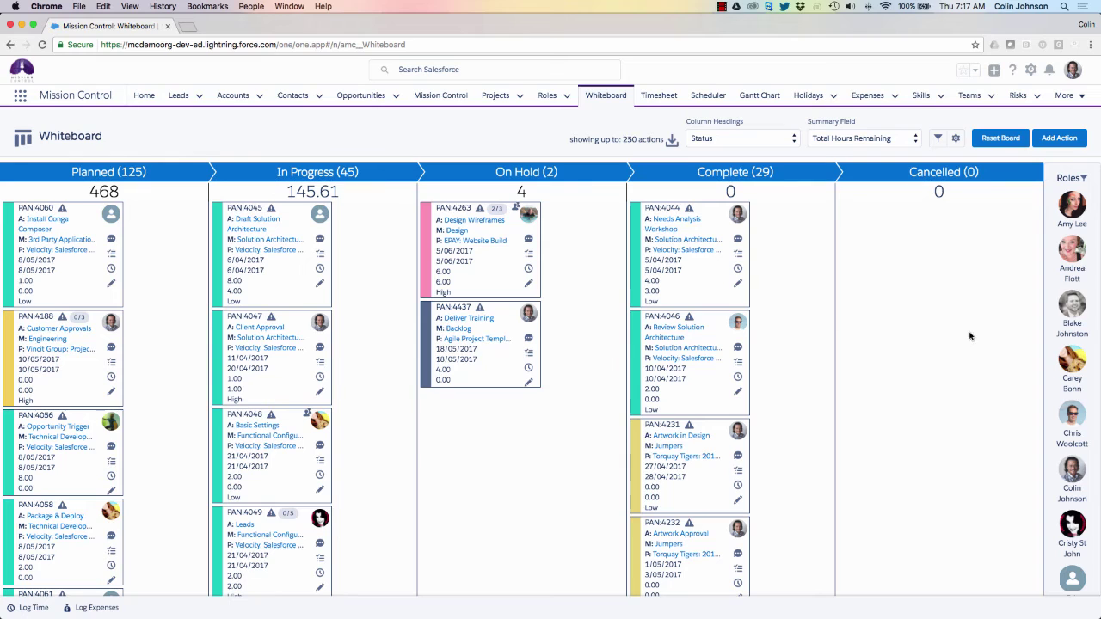
left_click_drag(1071, 420, 528, 315)
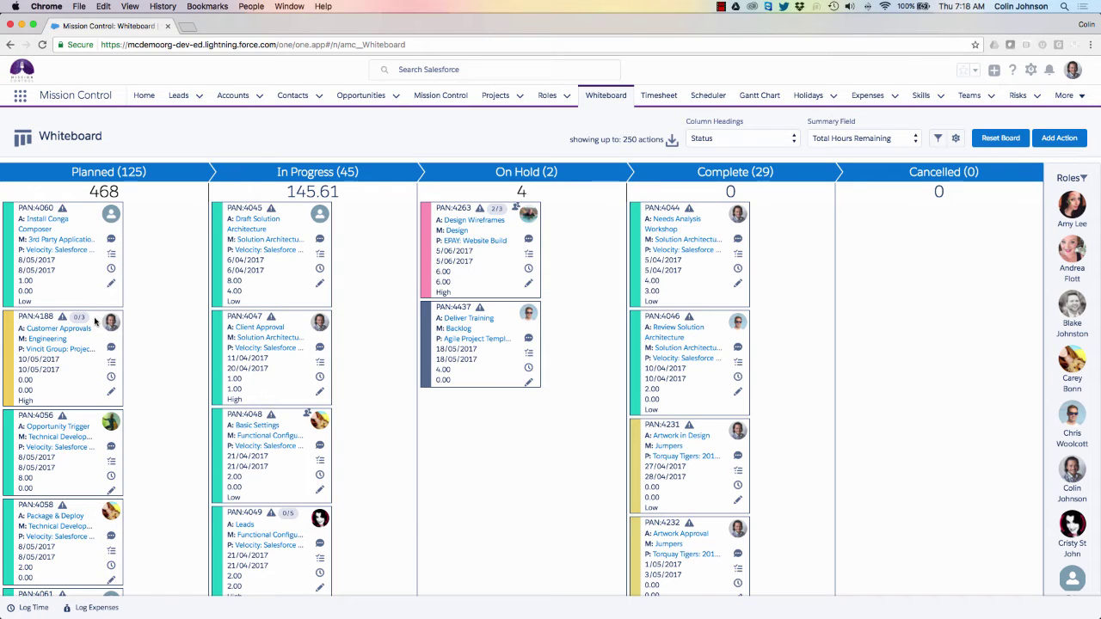
left_click_drag(101, 320, 311, 319)
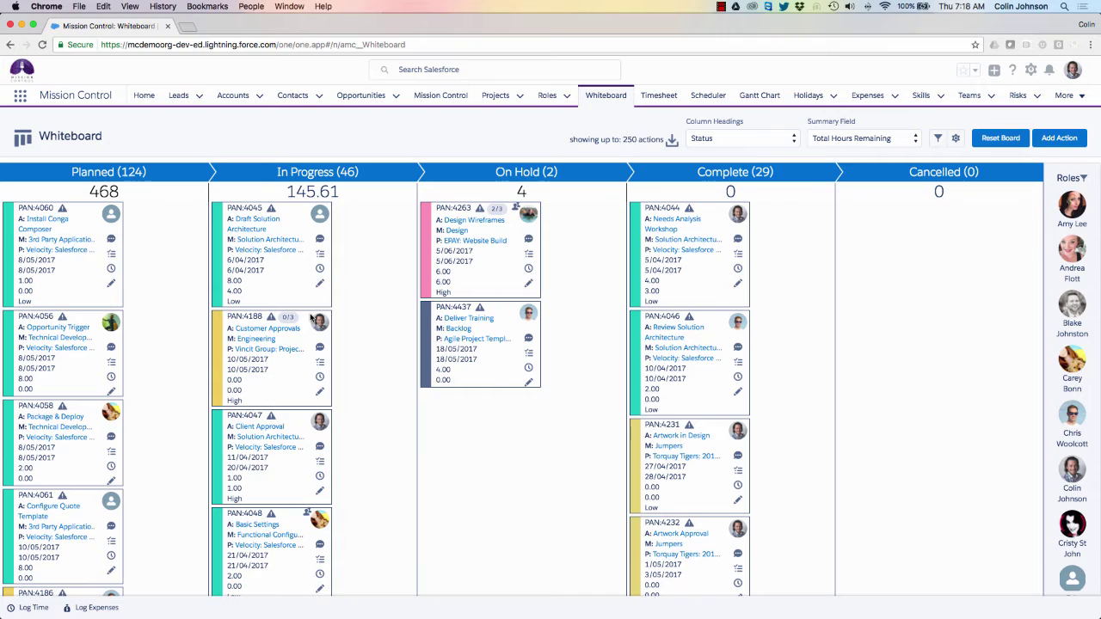
left_click_drag(288, 424, 717, 337)
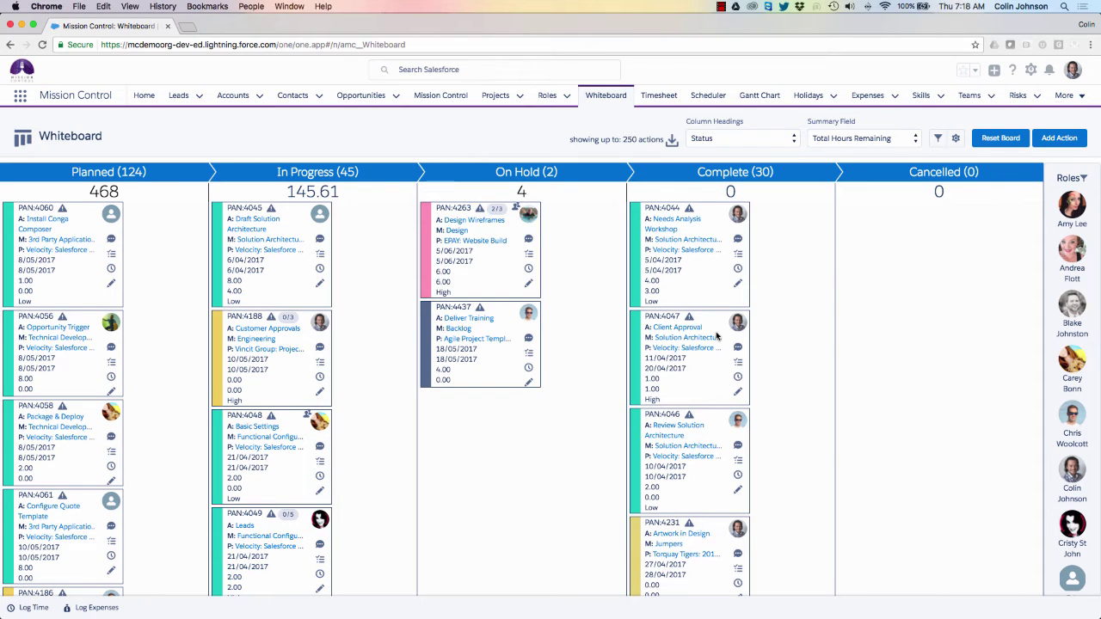
Step: Review the Column Headings options and keep the Whiteboard grouped by Status
left_click(757, 142)
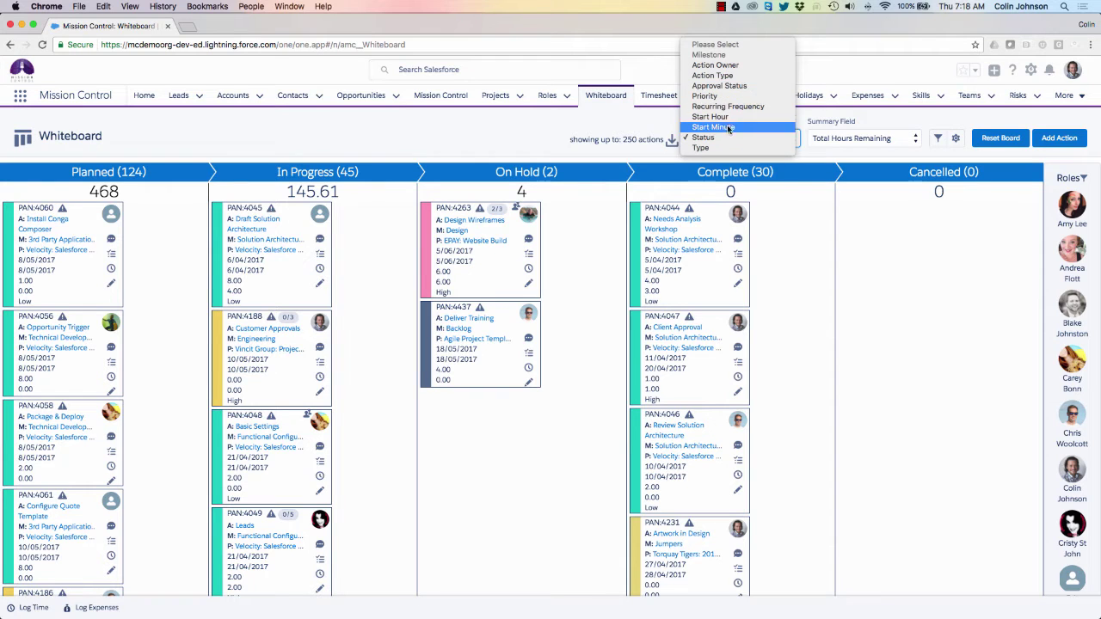
left_click(408, 151)
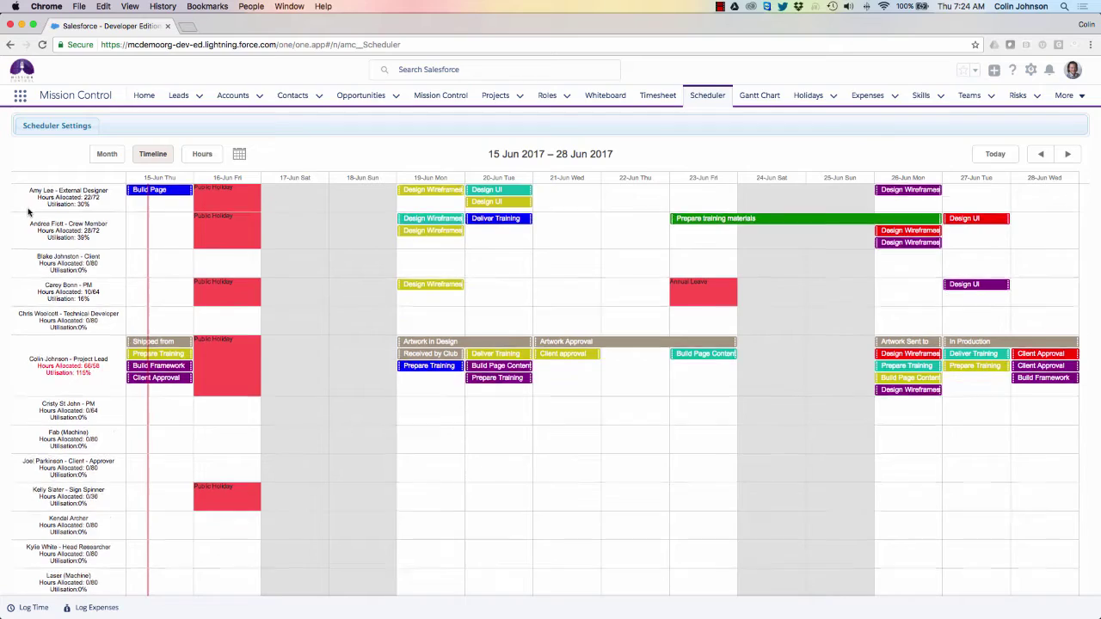
scroll(29, 213, "down", 6)
scroll(28, 213, "down", 2)
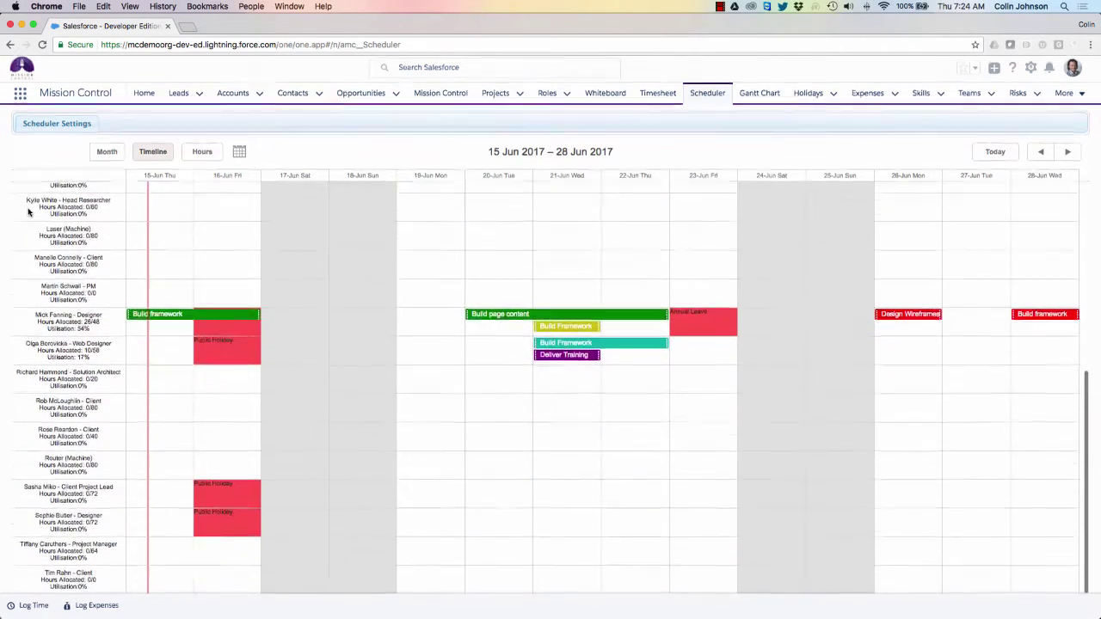
scroll(32, 212, "up", 8)
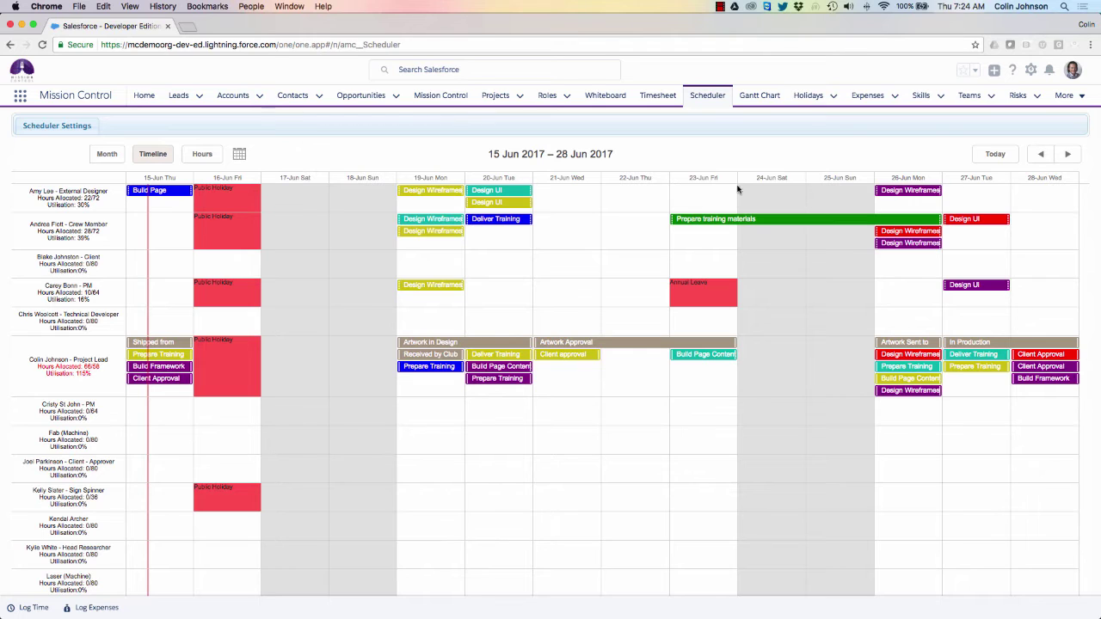
left_click(56, 126)
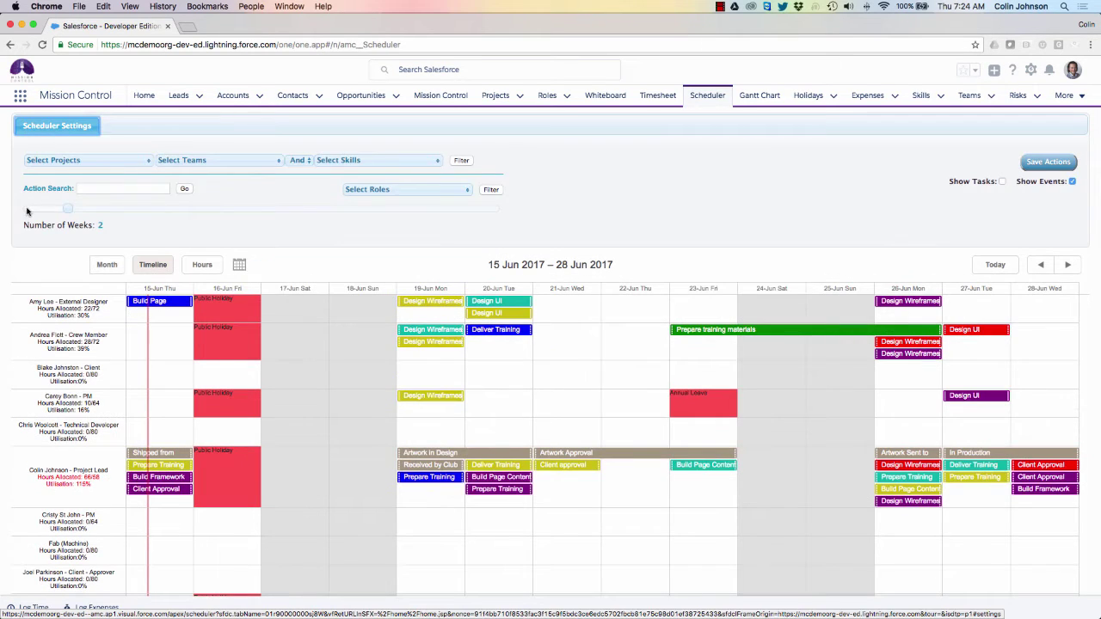
left_click(27, 210)
left_click(89, 211)
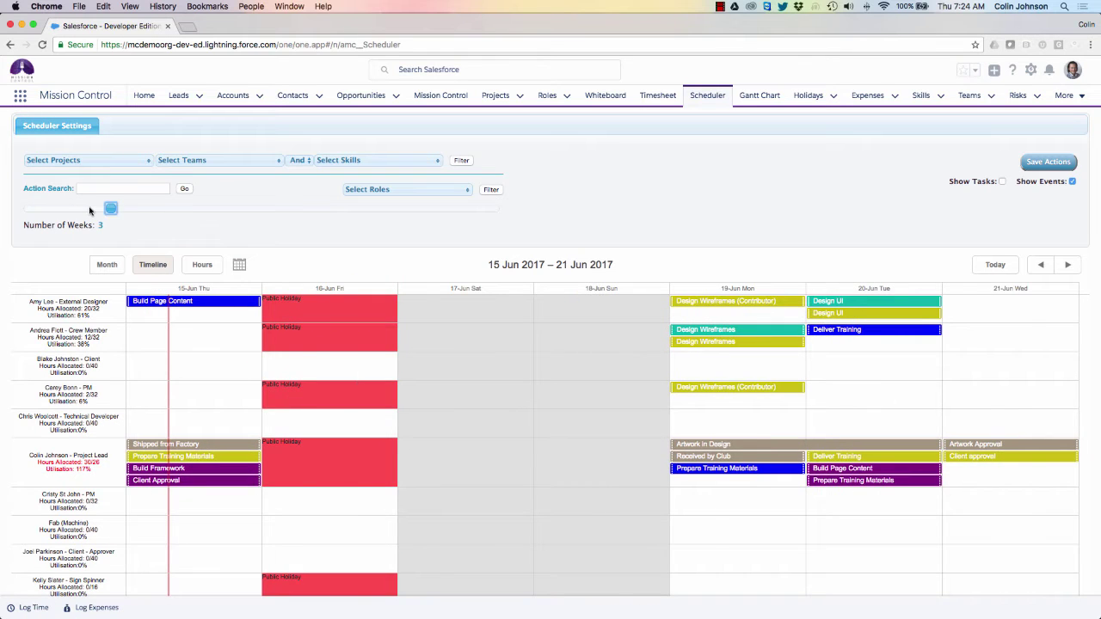
left_click(197, 210)
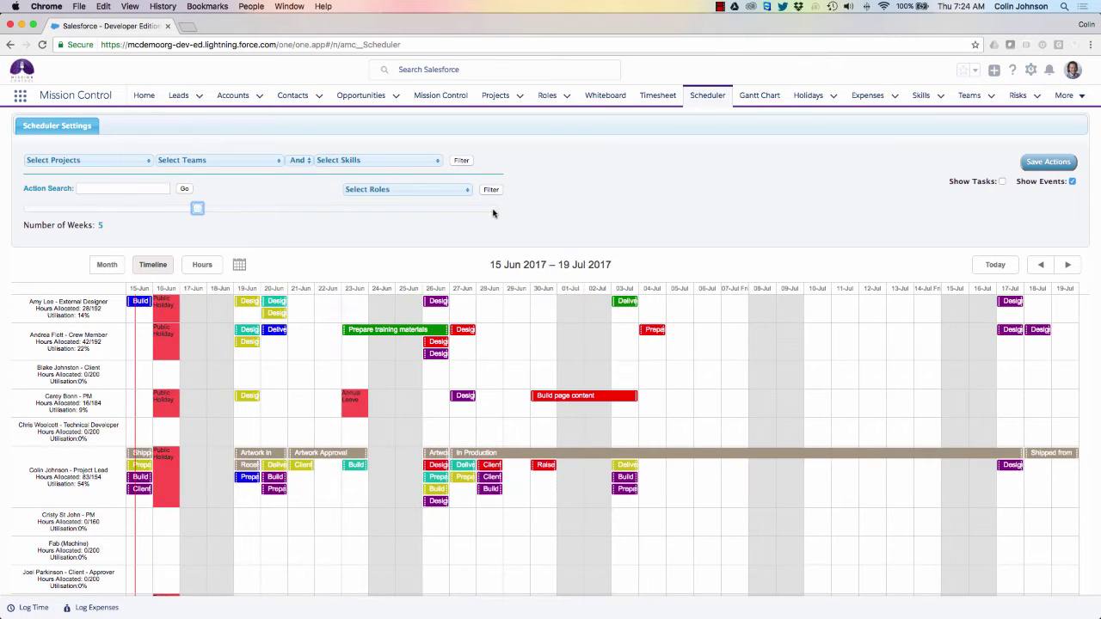
left_click(495, 210)
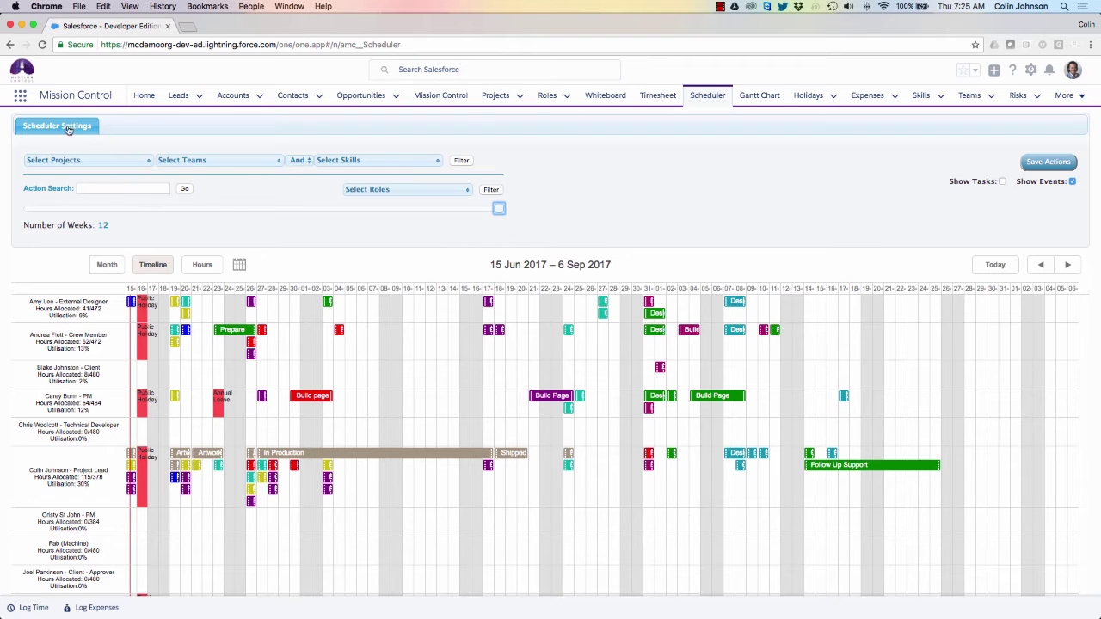
left_click(68, 210)
left_click(55, 127)
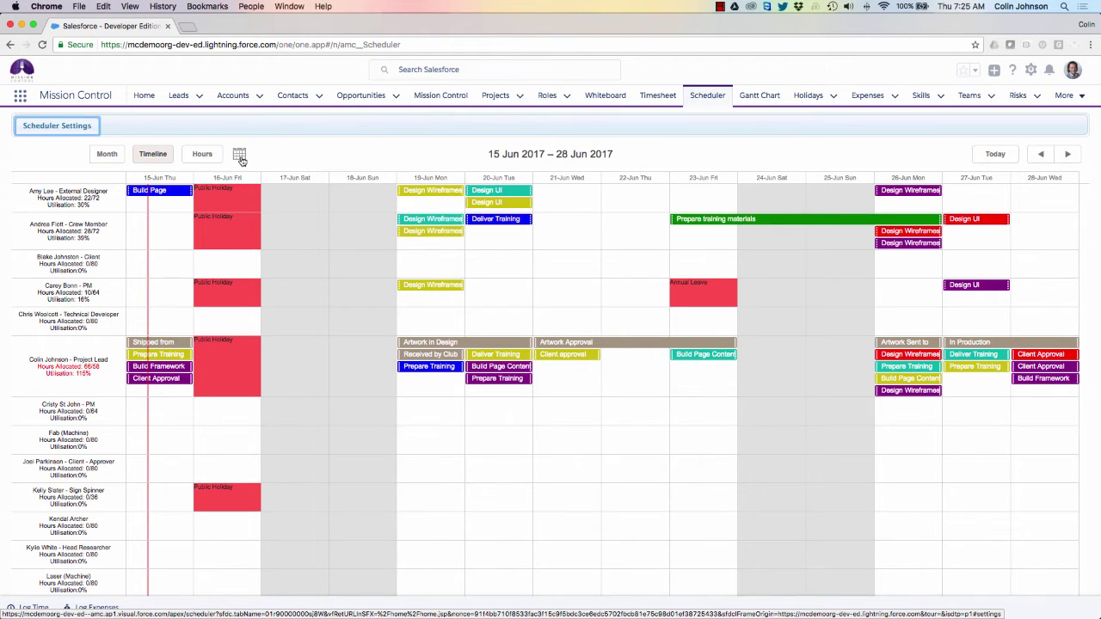
Step: Give Build Page Content and Received by Club to the developer, Build Framework to PM, Client Approval to Fab machine
mouse_move(163, 343)
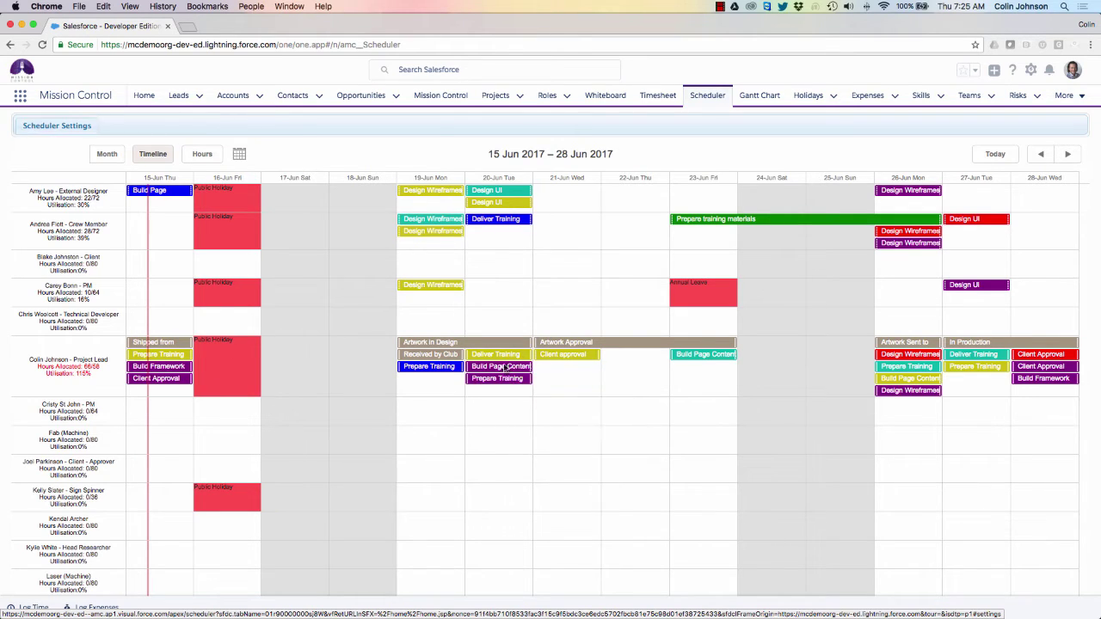
left_click_drag(505, 368, 504, 320)
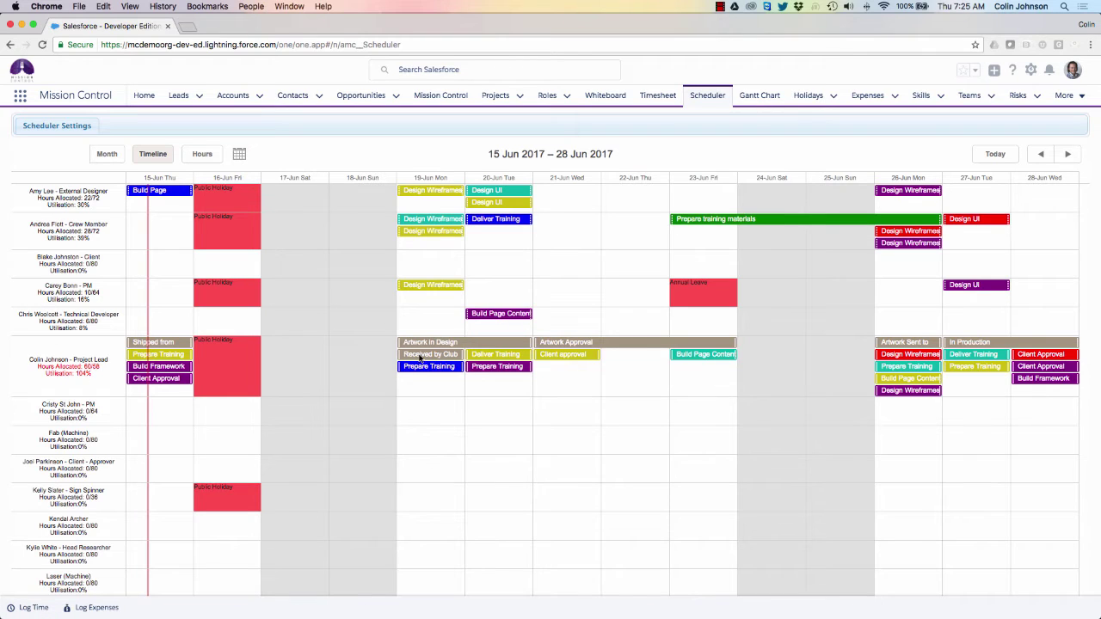
left_click_drag(420, 358, 418, 319)
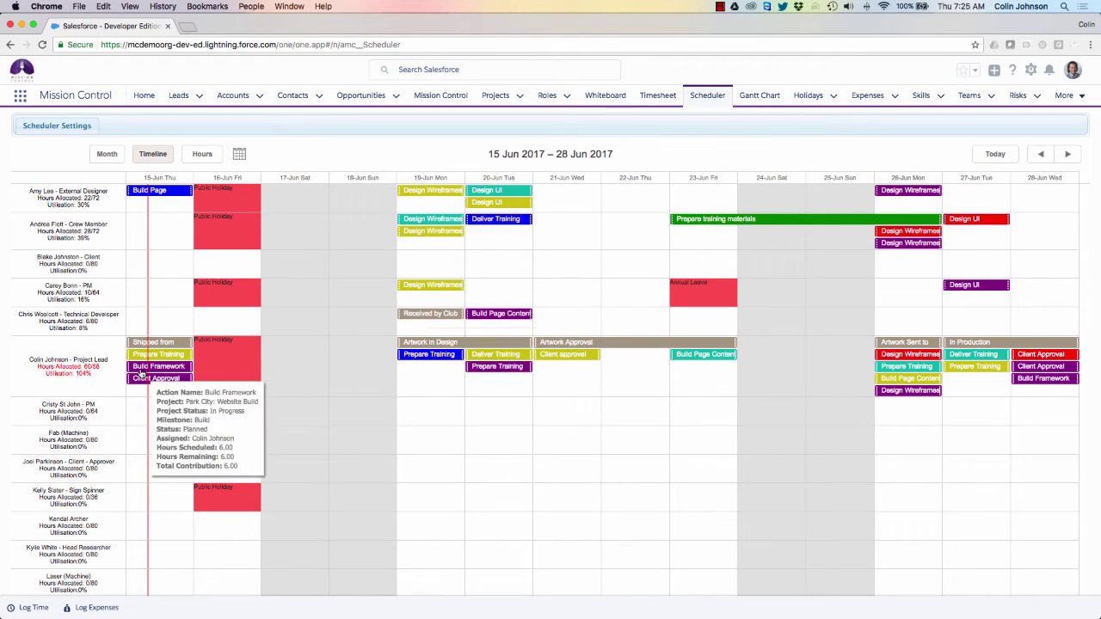
left_click_drag(142, 373, 145, 301)
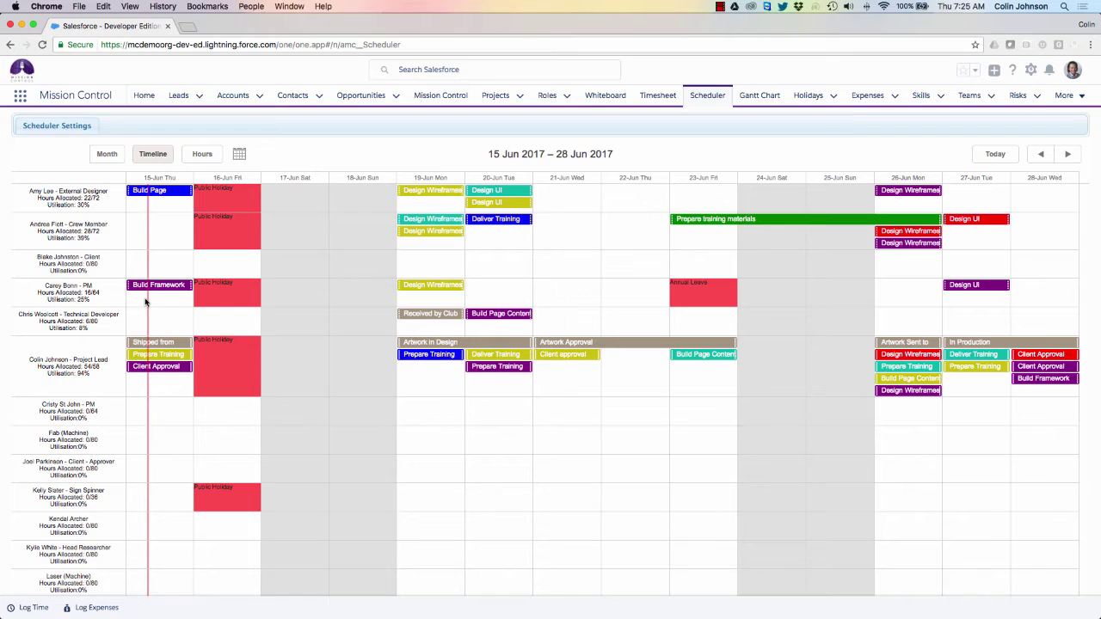
left_click_drag(153, 366, 157, 434)
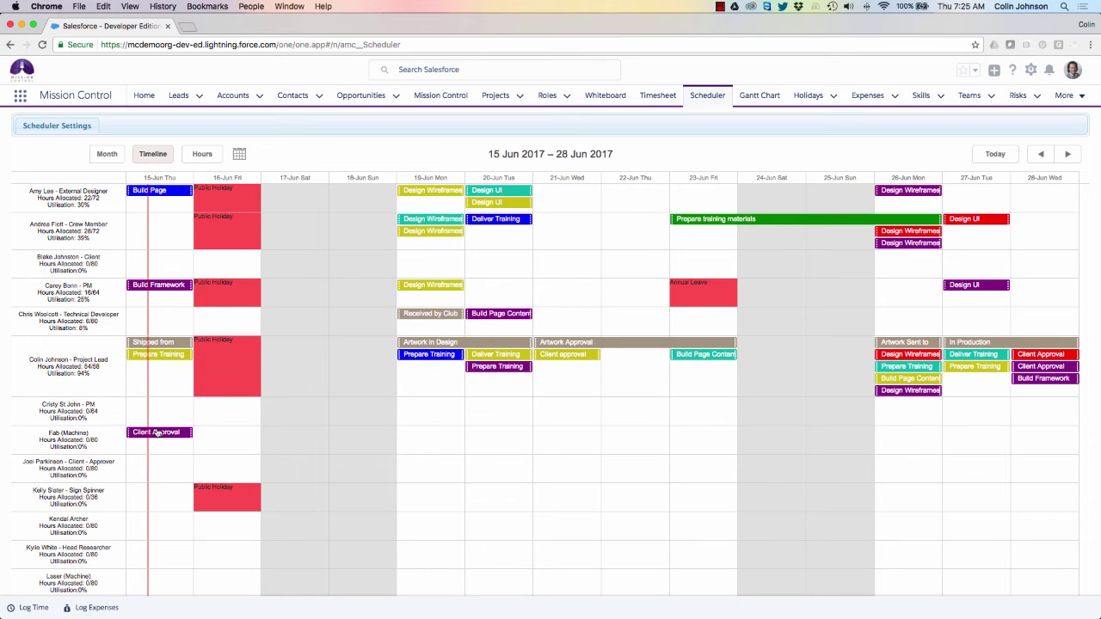
Step: Review each member's scheduled hours per day in the Hours overview, then close it
left_click(203, 155)
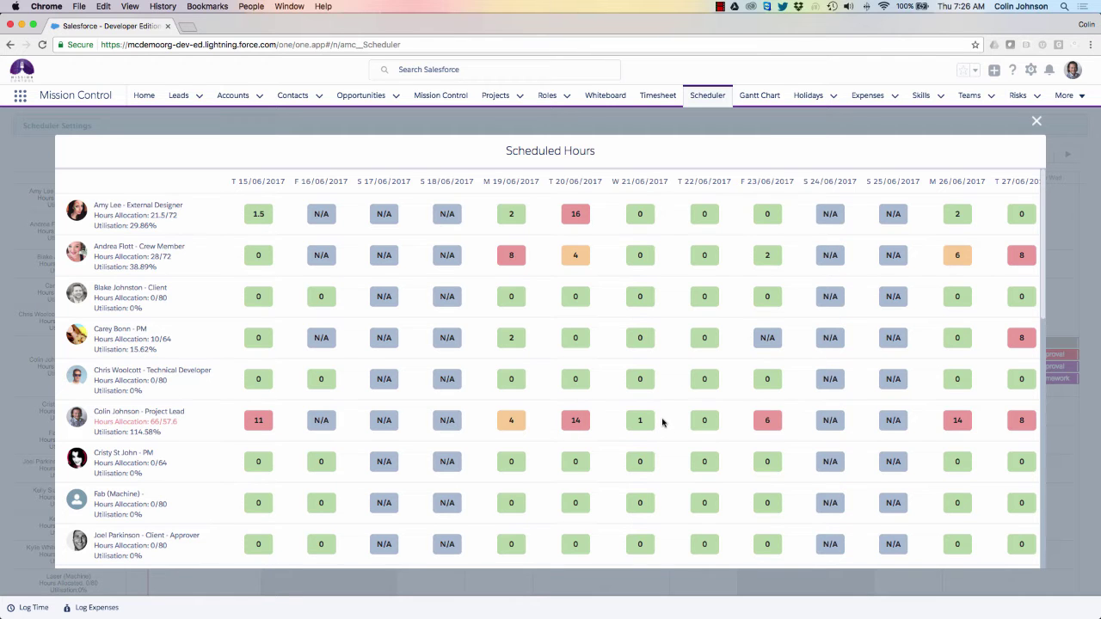
scroll(662, 422, "right", 2)
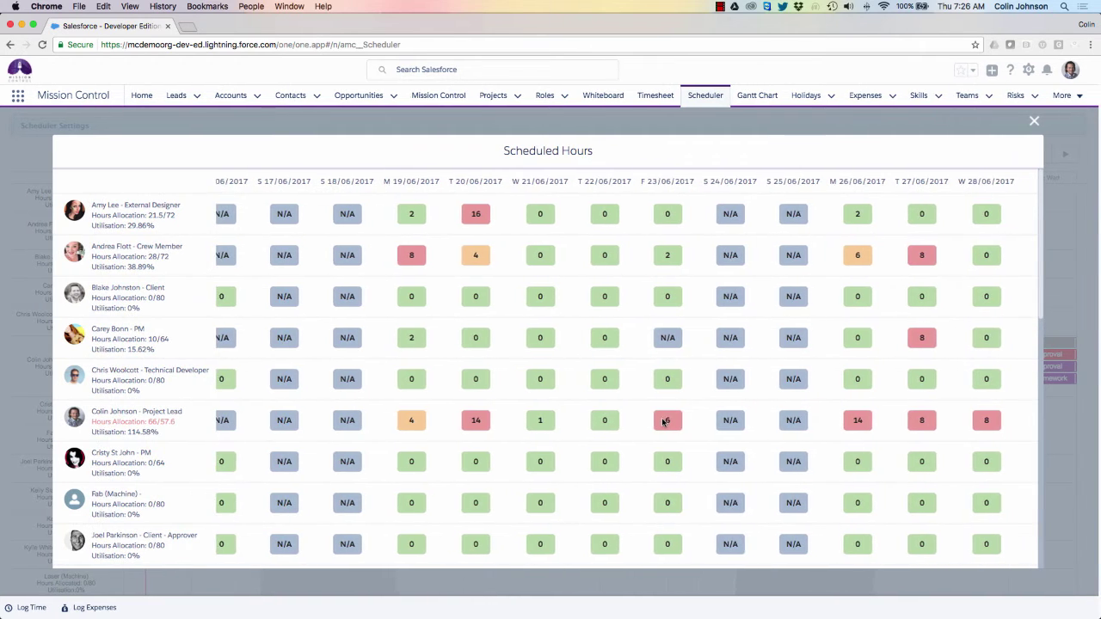
scroll(663, 421, "left", 2)
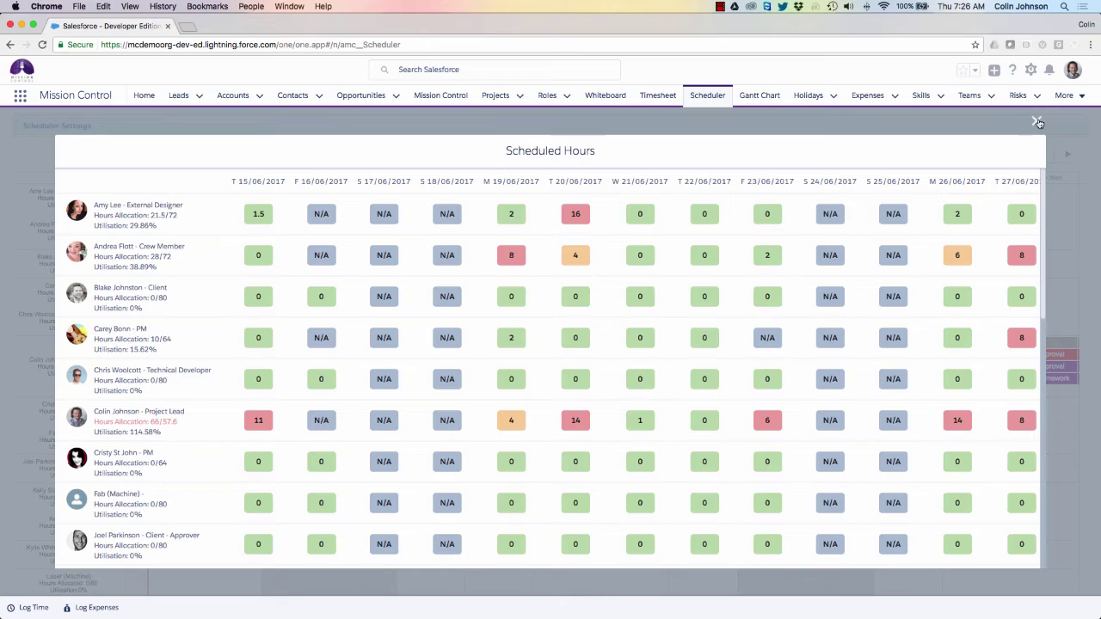
left_click(1038, 121)
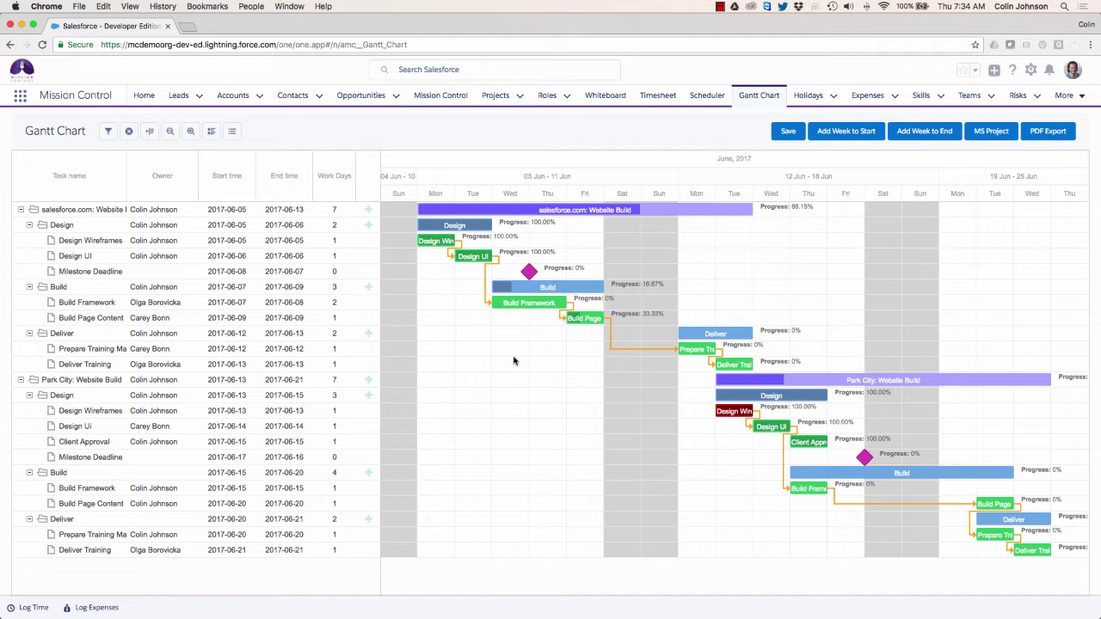
Step: Shift Design Wireframes one day later on the Gantt chart, then return it to its original day
mouse_move(476, 214)
mouse_move(579, 315)
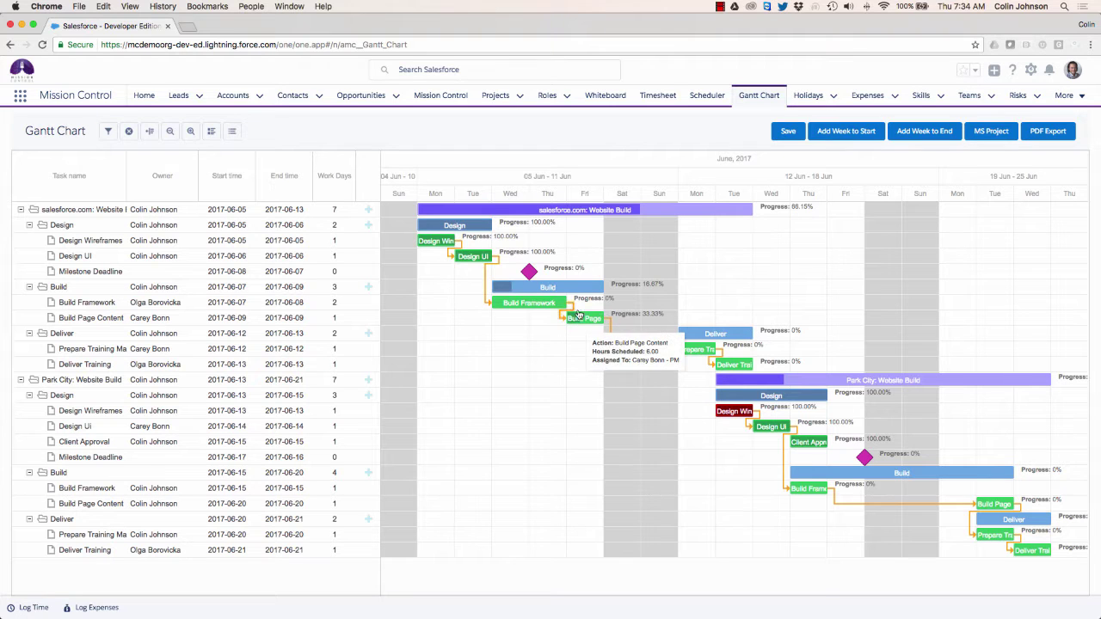
mouse_move(474, 252)
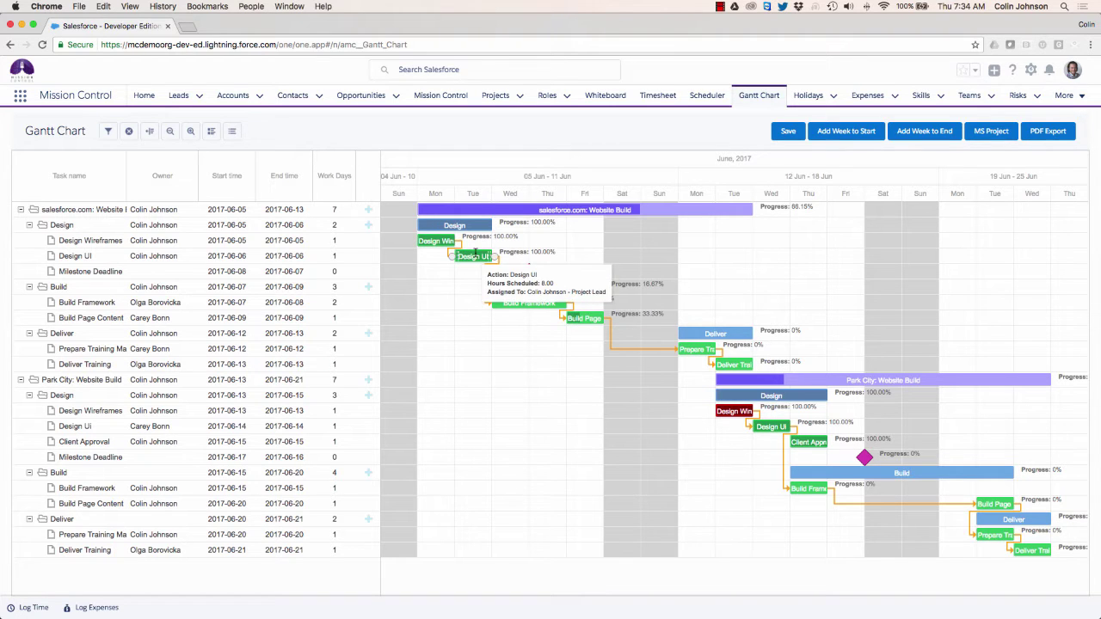
mouse_move(444, 241)
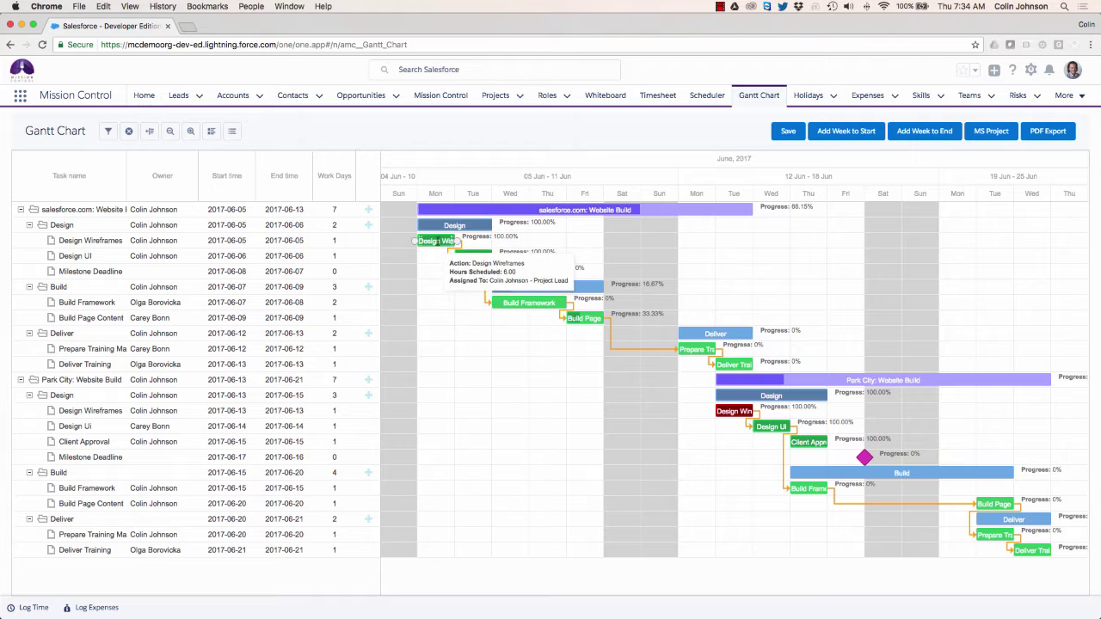
left_click_drag(444, 240, 474, 242)
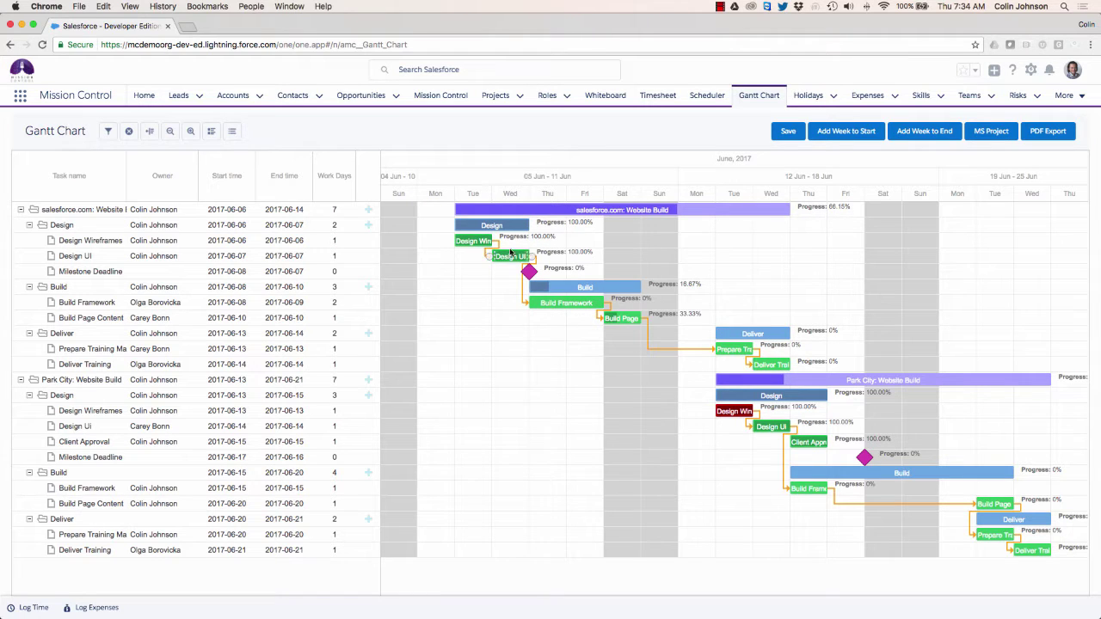
left_click_drag(451, 241, 414, 241)
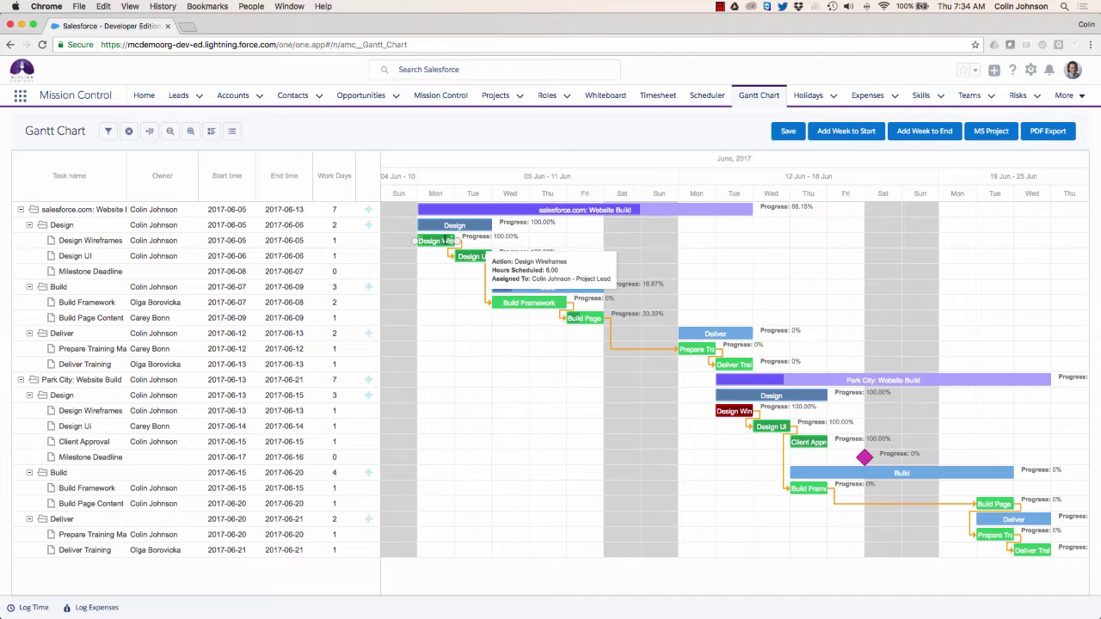
Step: Adjust the Deliver phase bars and extend Deliver Training to end on 2017-06-15
mouse_move(719, 333)
left_mouse_down()
mouse_move(790, 333)
mouse_move(714, 333)
left_mouse_up()
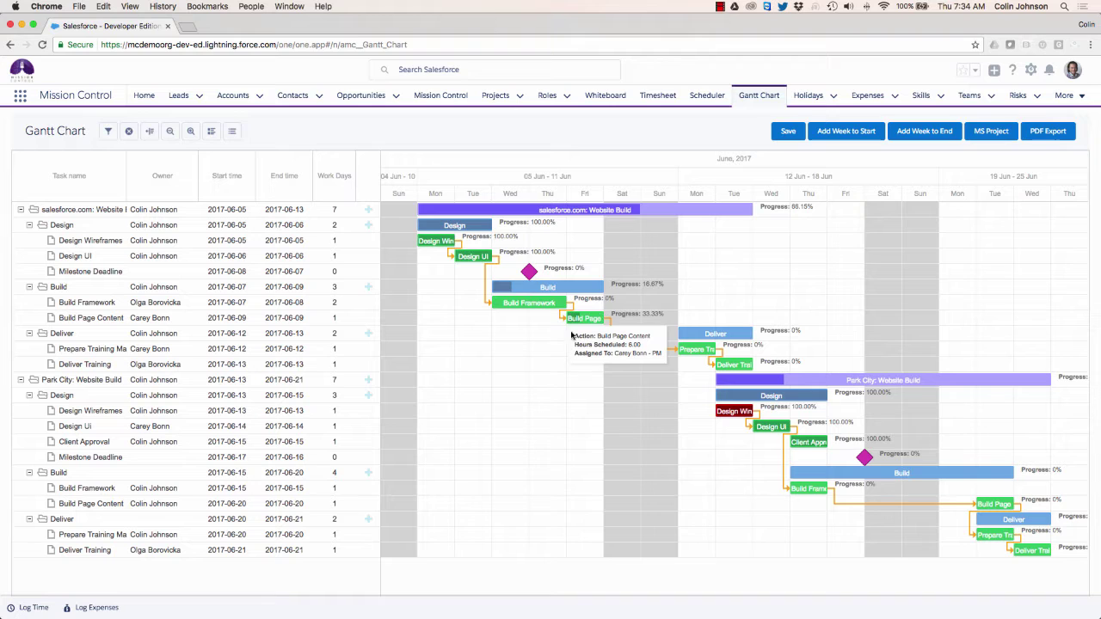
mouse_move(694, 348)
left_mouse_down()
mouse_move(731, 349)
mouse_move(693, 348)
left_mouse_up()
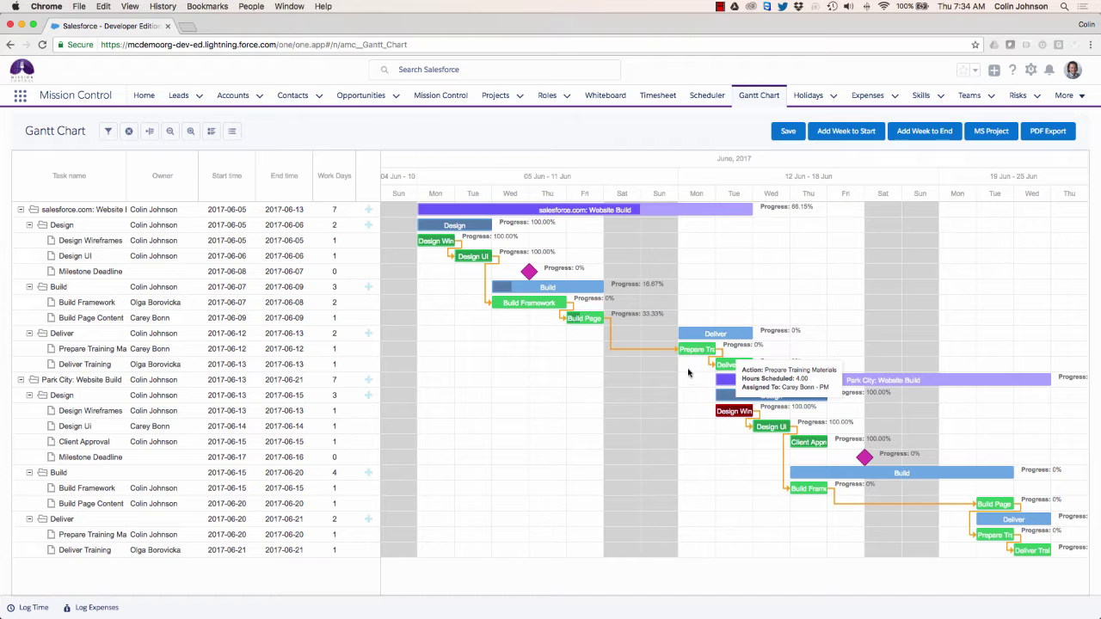
left_click_drag(755, 365, 821, 367)
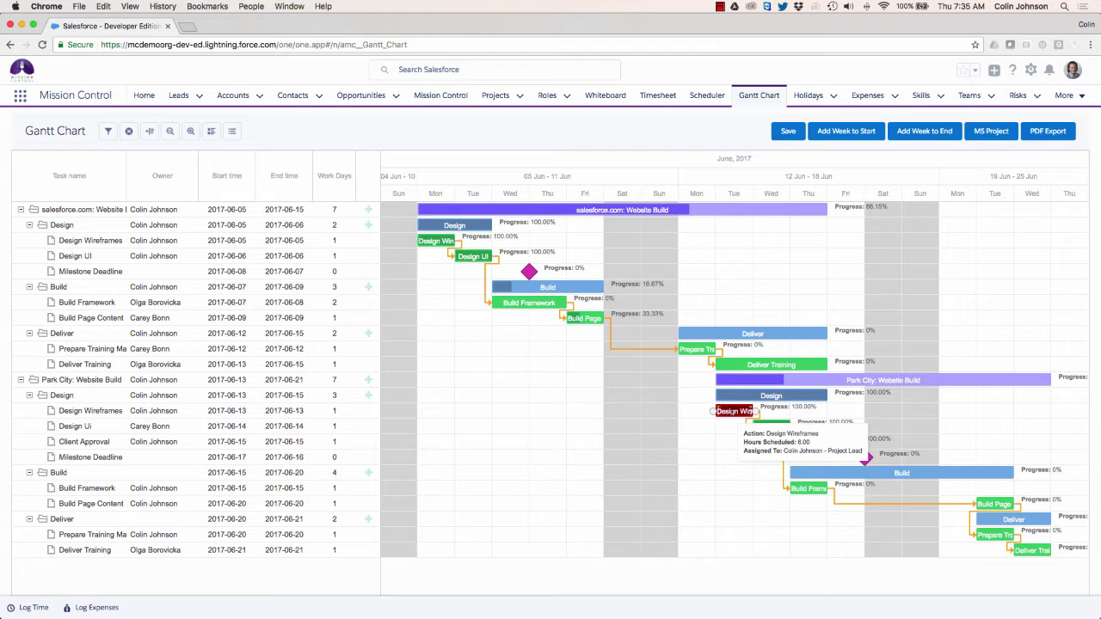
double_click(733, 411)
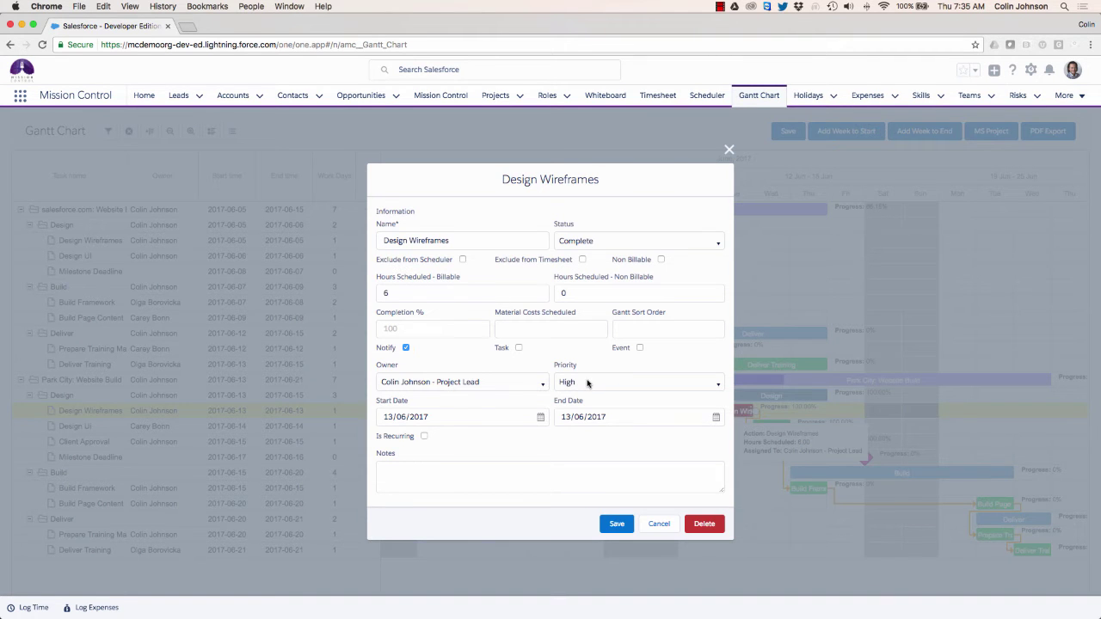
left_click(729, 151)
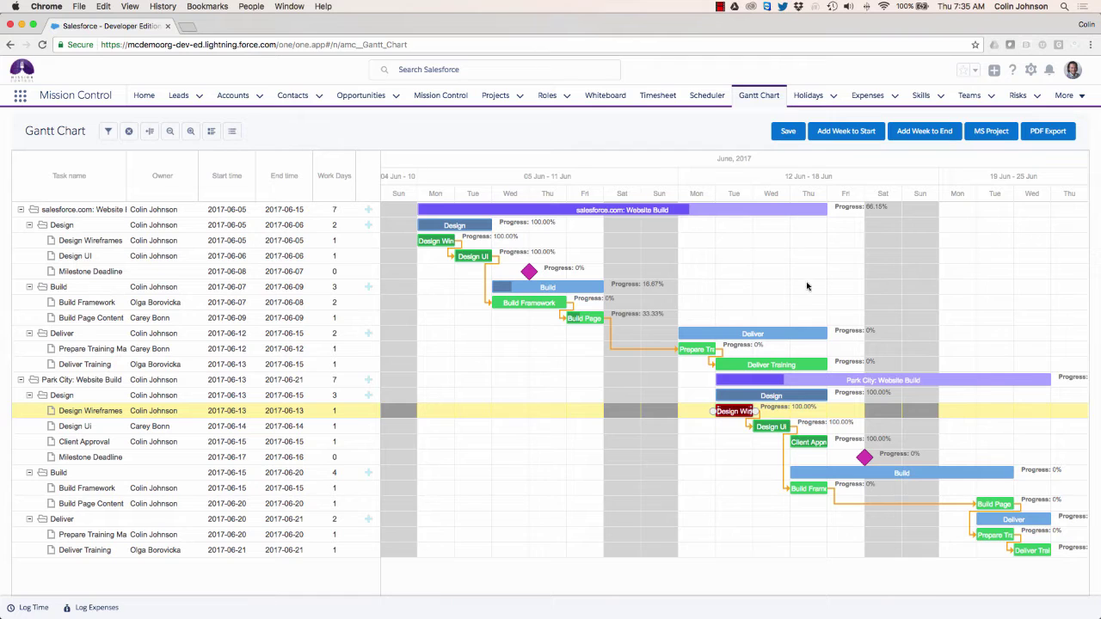
Step: Show baseline bars under the Gantt tasks and switch the chart to compact rows
left_click(210, 132)
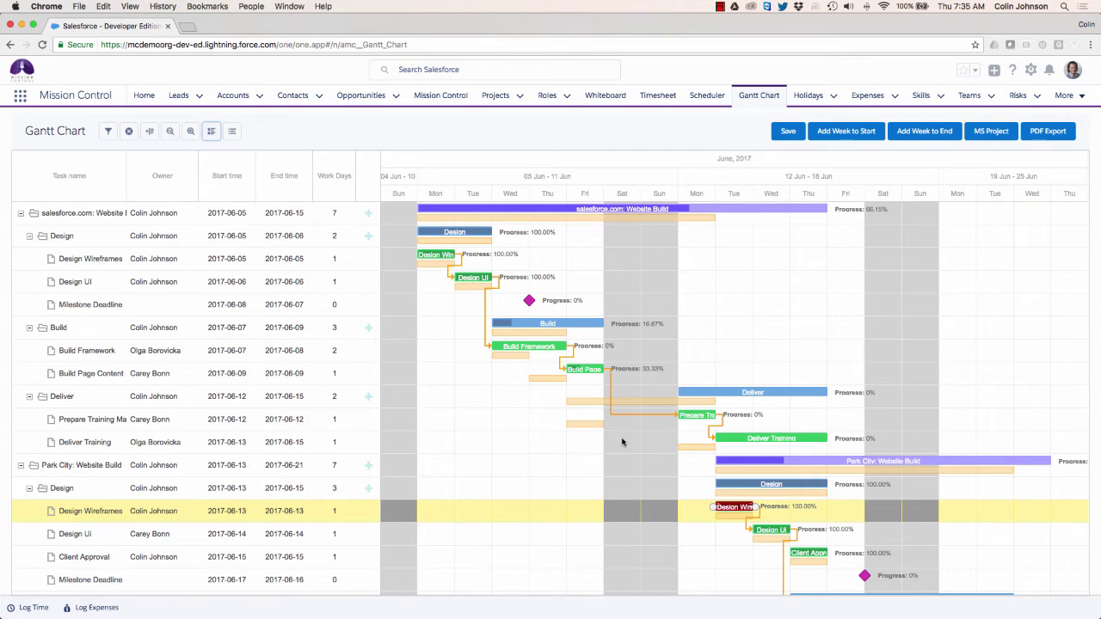
left_click(211, 134)
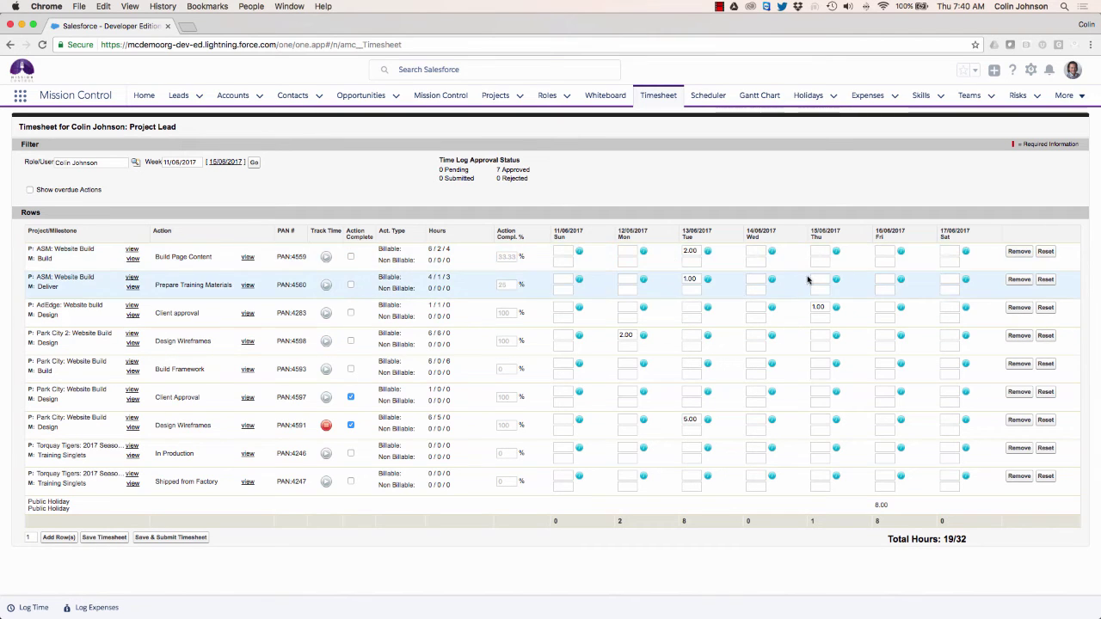
Step: Check Tuesday's time log notes, then log Thursday hours: 2 on Build Page Content, 3 on Design Wireframes
left_click(708, 420)
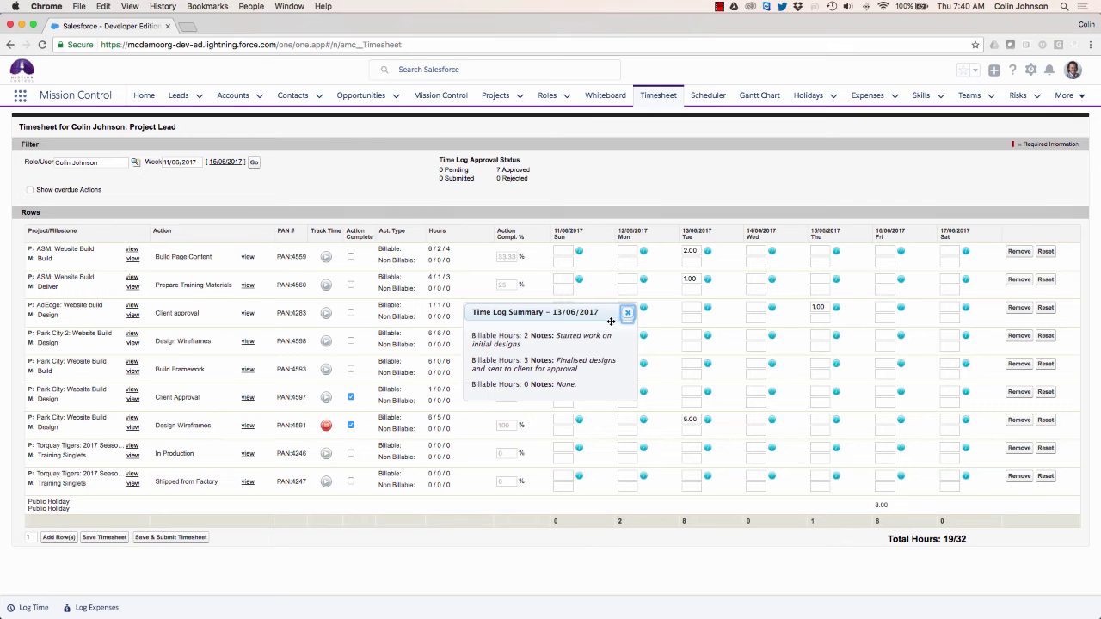
left_click(629, 315)
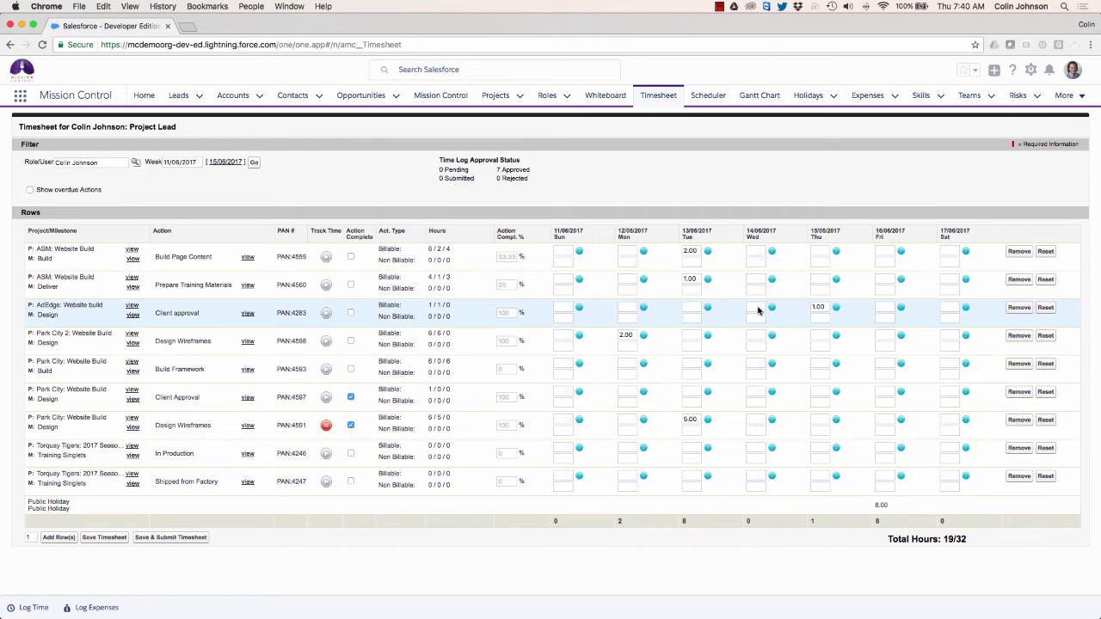
left_click(820, 251)
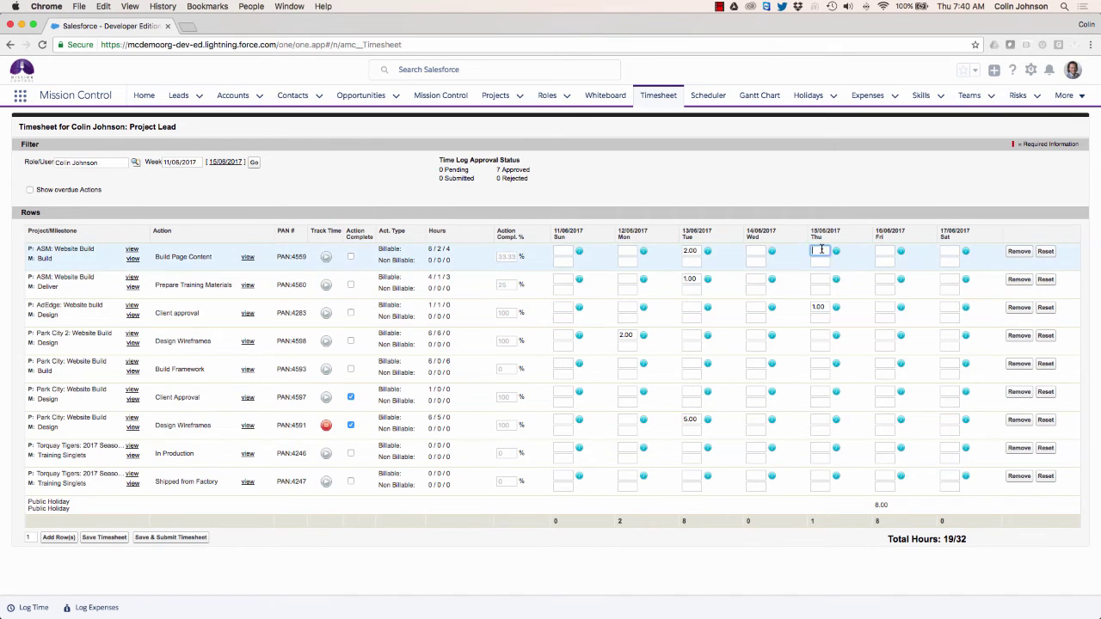
type("2")
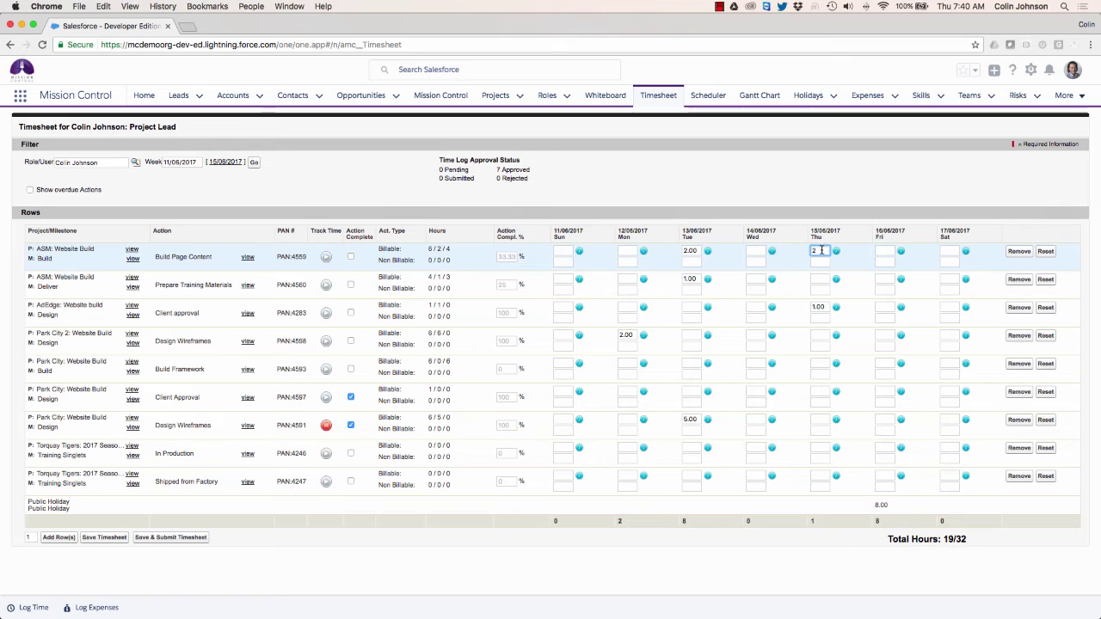
left_click(817, 336)
type("3")
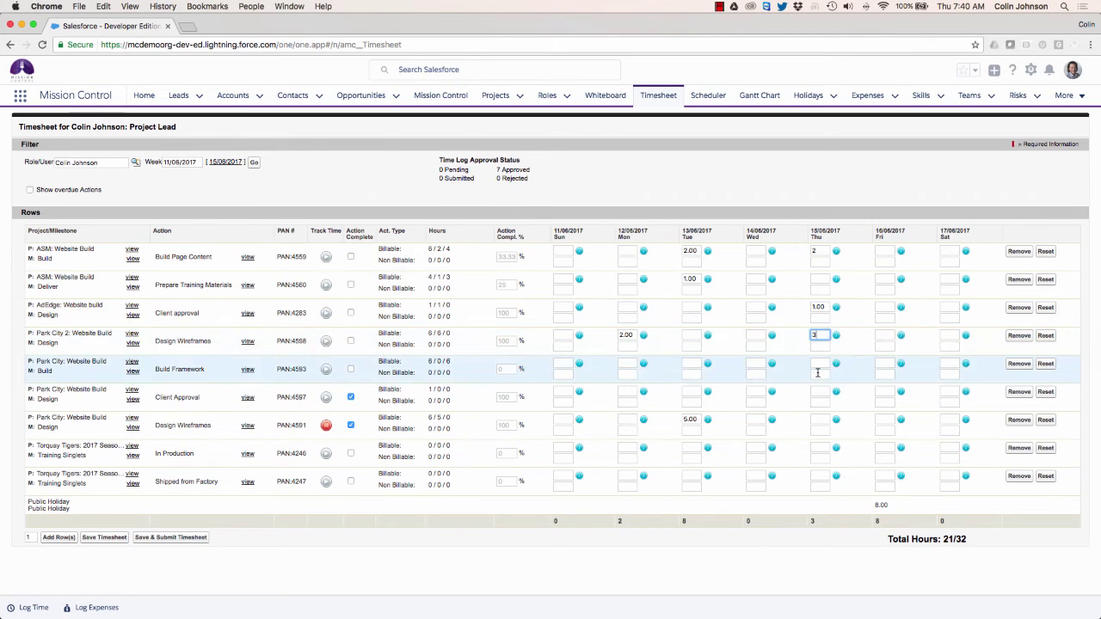
Step: Log 1 Thursday hour on Client Approval and save the timesheet
left_click(820, 391)
type("1")
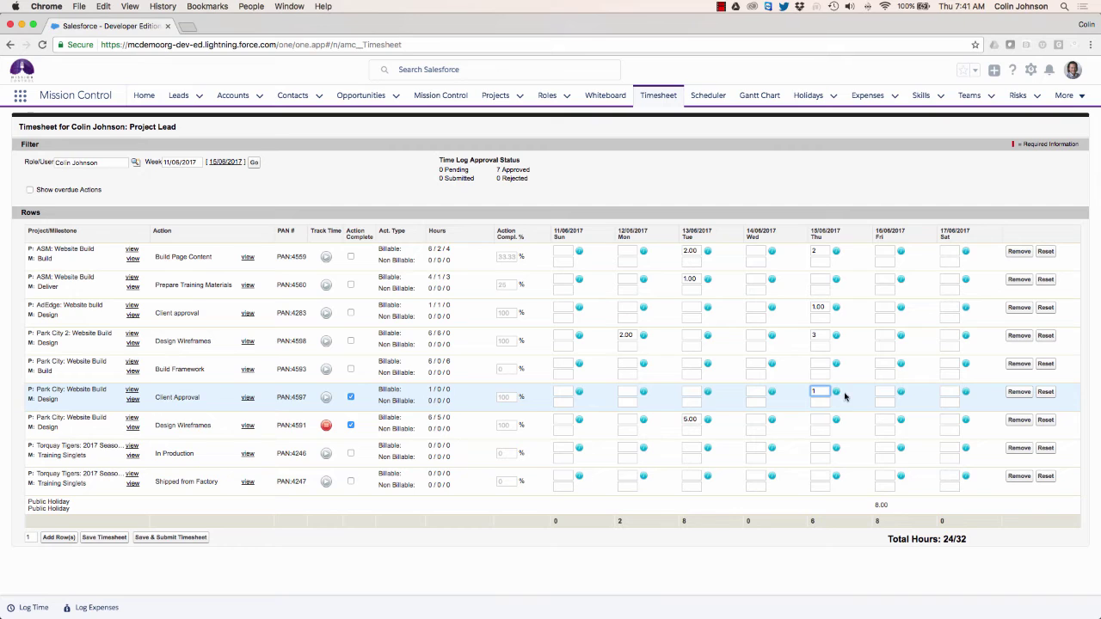
left_click(850, 427)
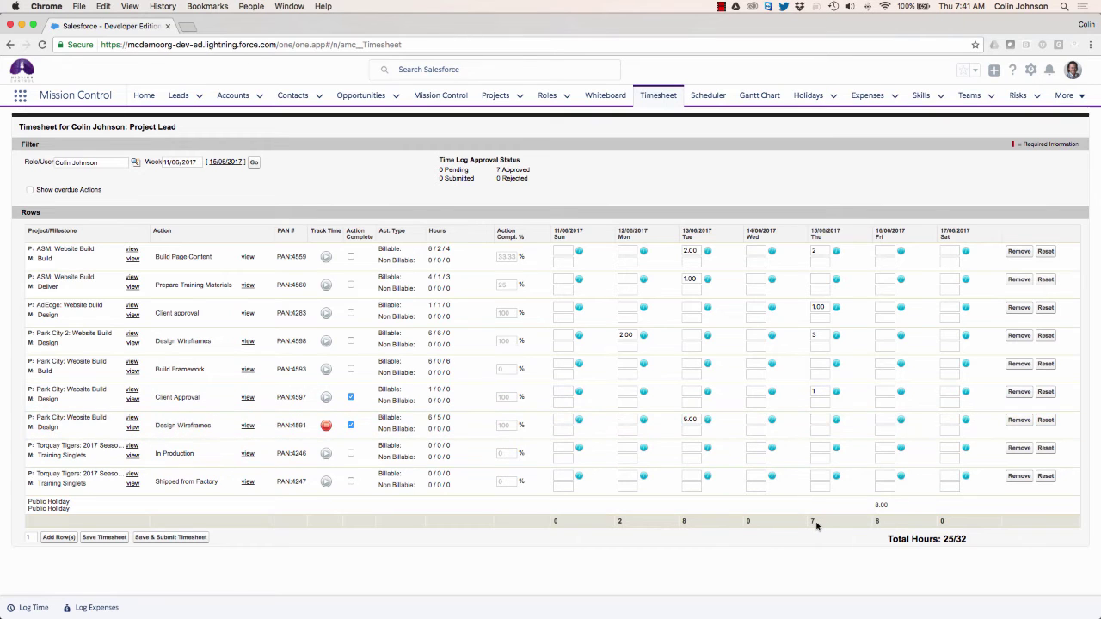
left_click(102, 538)
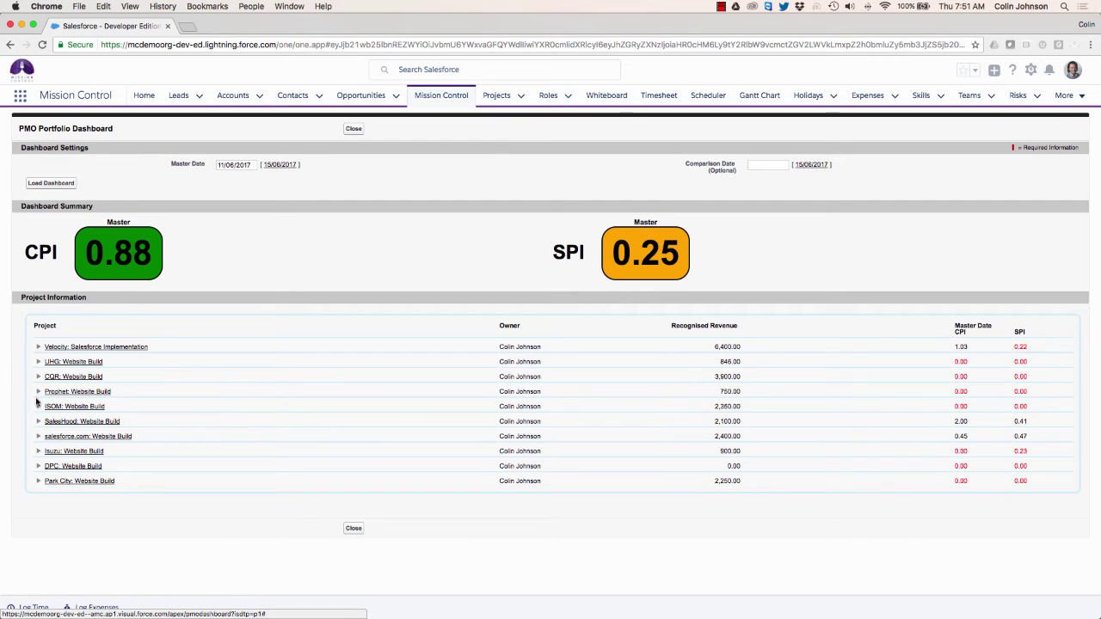
Step: Expand Velocity's Data Migration tasks, then reload the dashboard with comparison date 14/05/2017
left_click(38, 348)
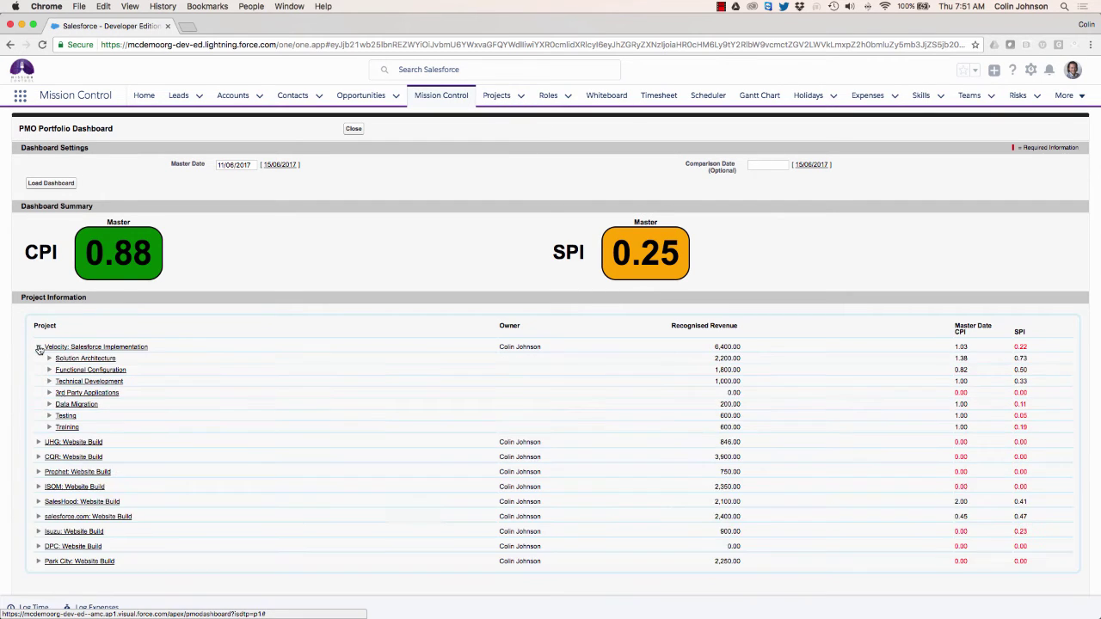
left_click(49, 405)
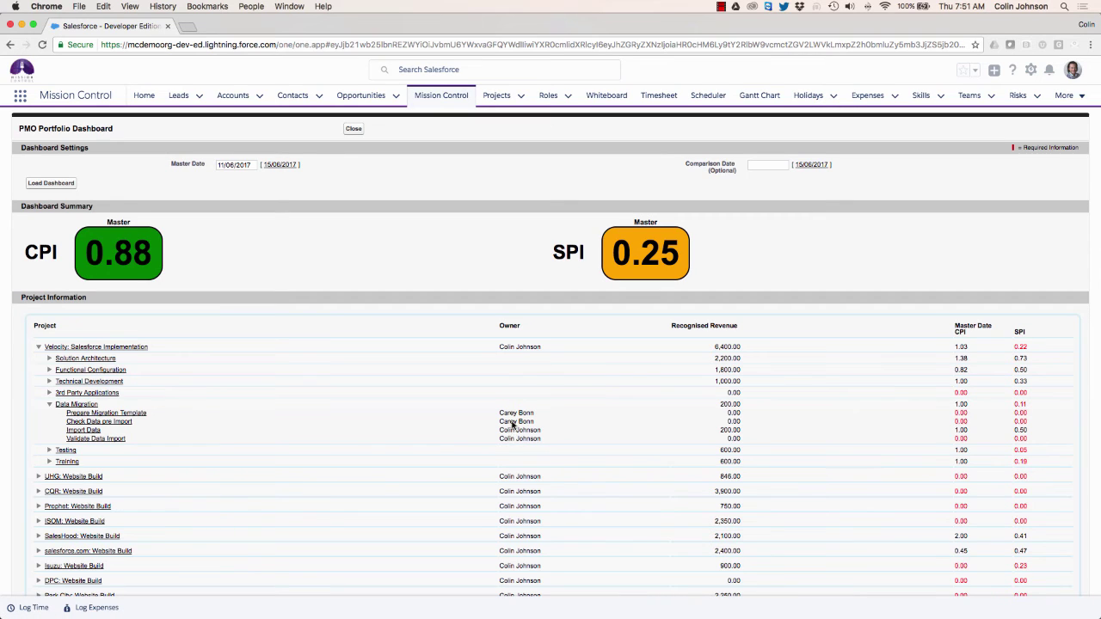
left_click(765, 166)
left_click(756, 182)
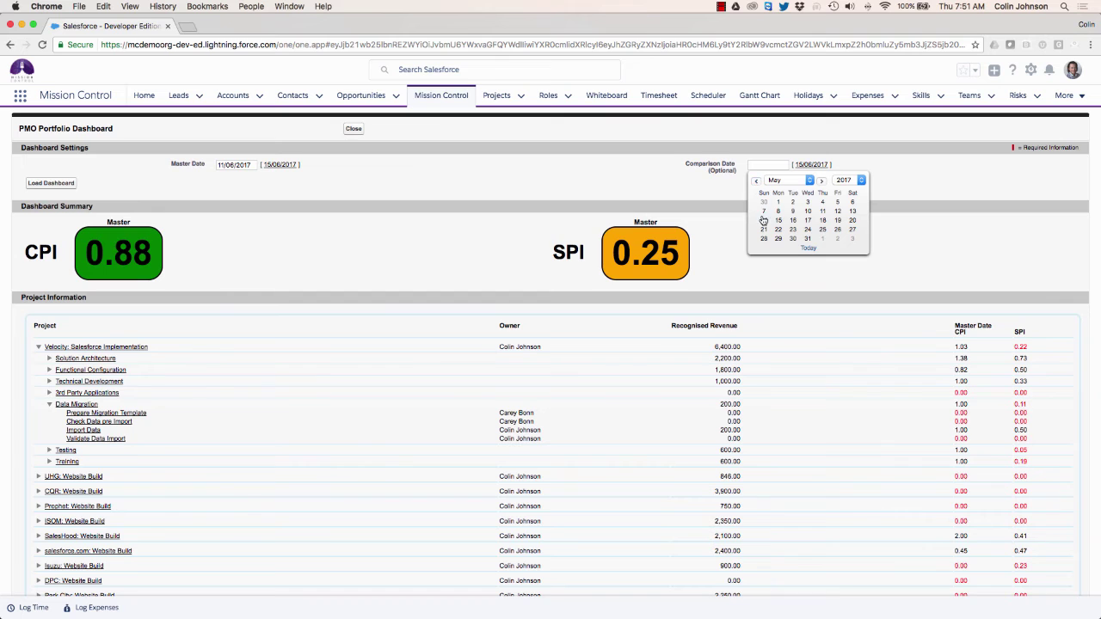
left_click(764, 220)
left_click(41, 185)
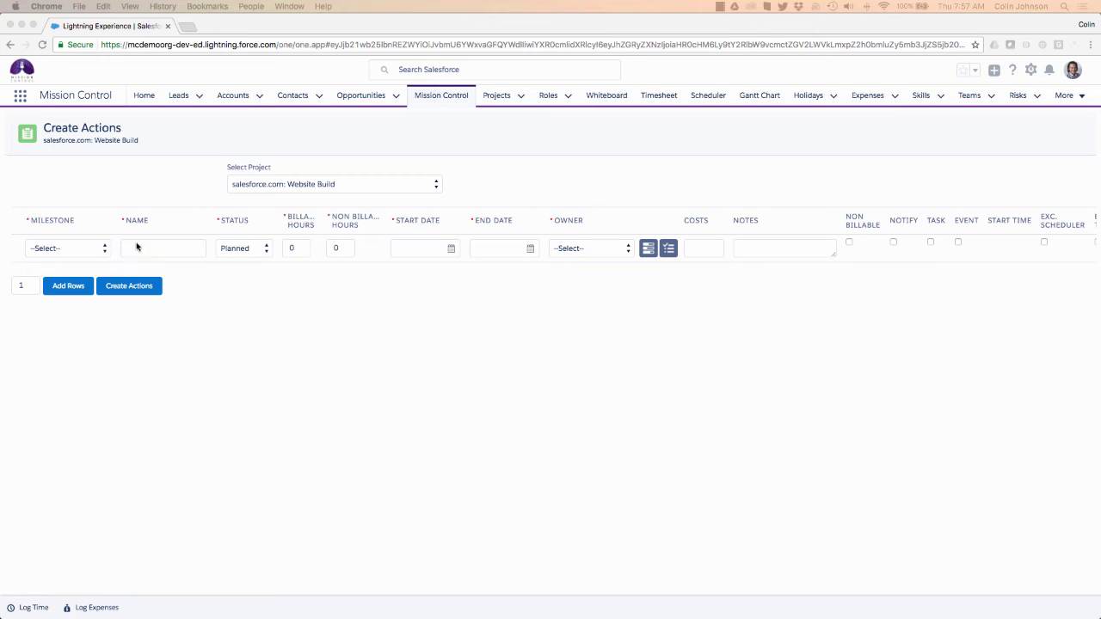
Step: Add five more blank action rows to the Create Actions grid
left_click(215, 255)
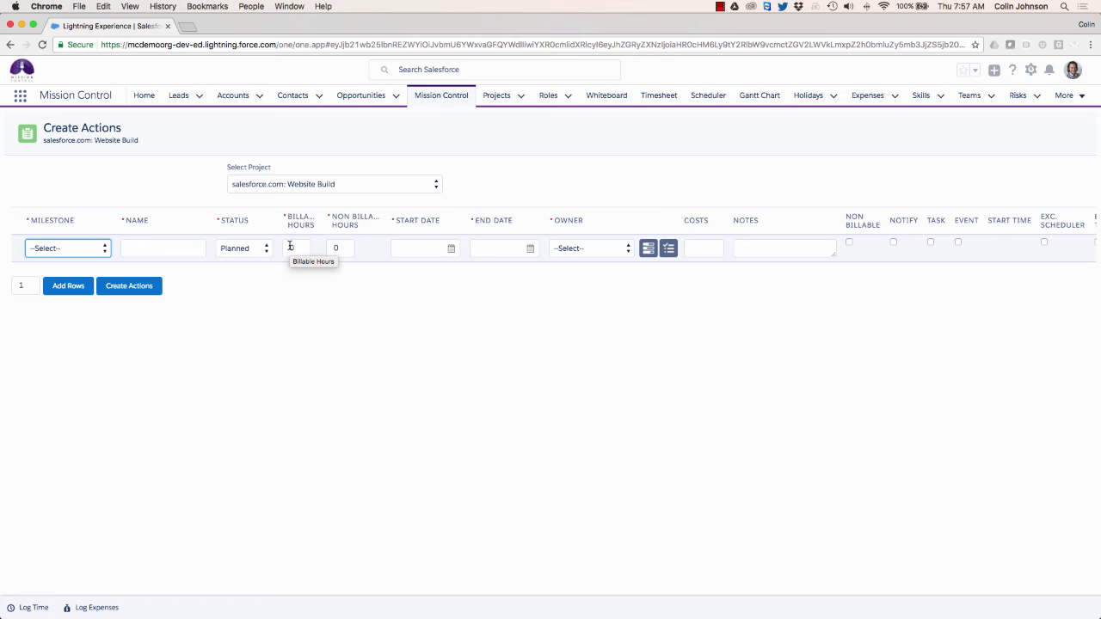
left_click(22, 285)
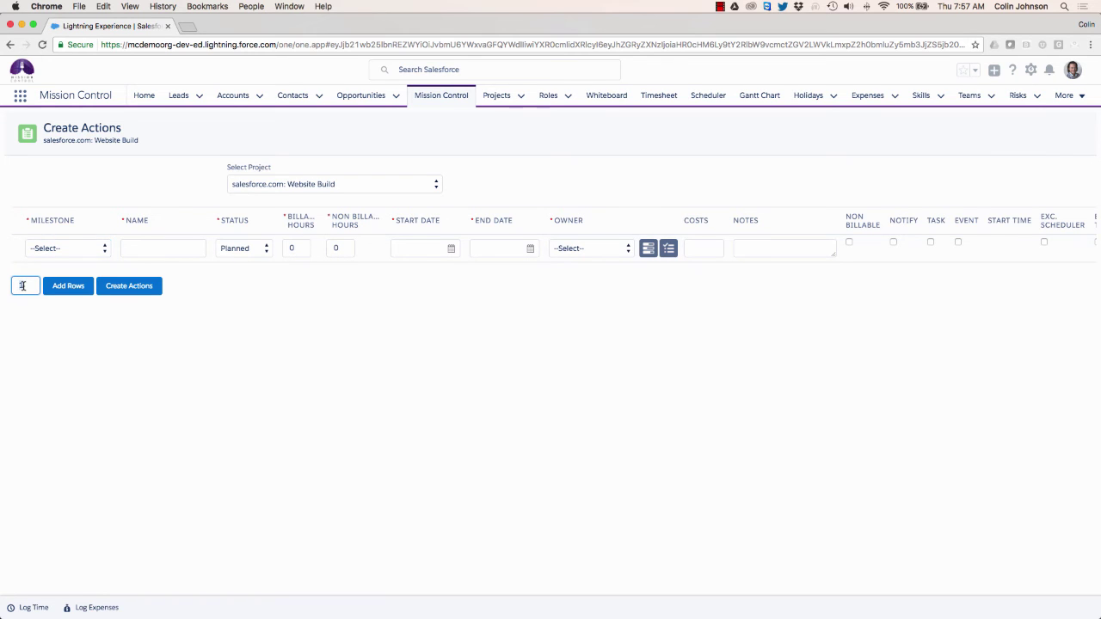
type("5")
left_click(65, 289)
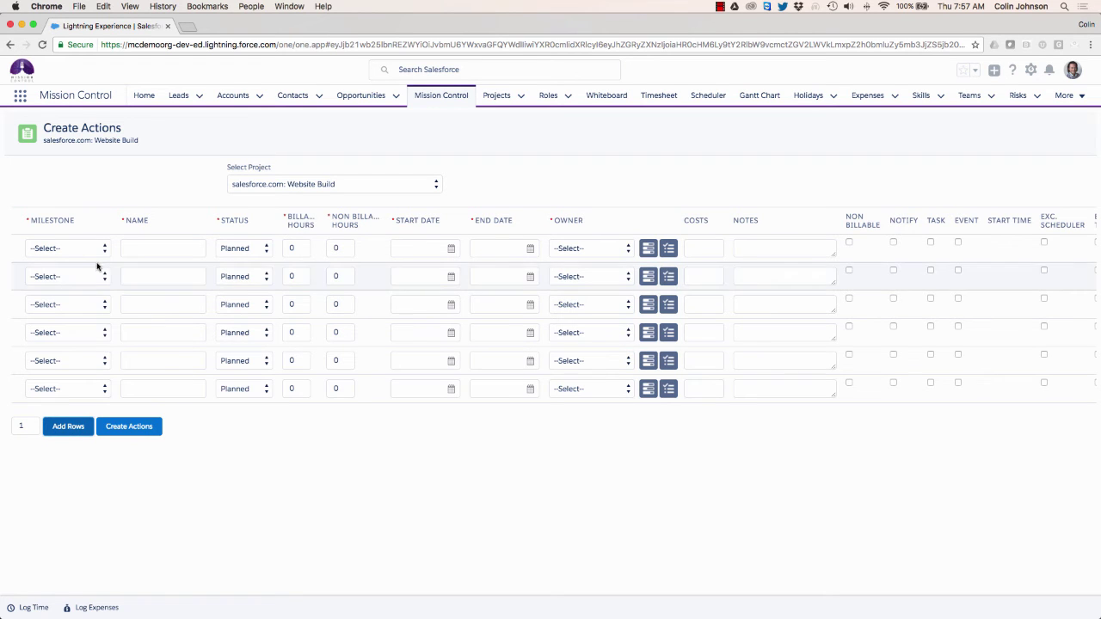
Step: Fill row 1 as Design Wireframes under Design, 6 billable hours, starting 15/06/2017, leaving the owner unset
left_click(76, 251)
left_click(62, 260)
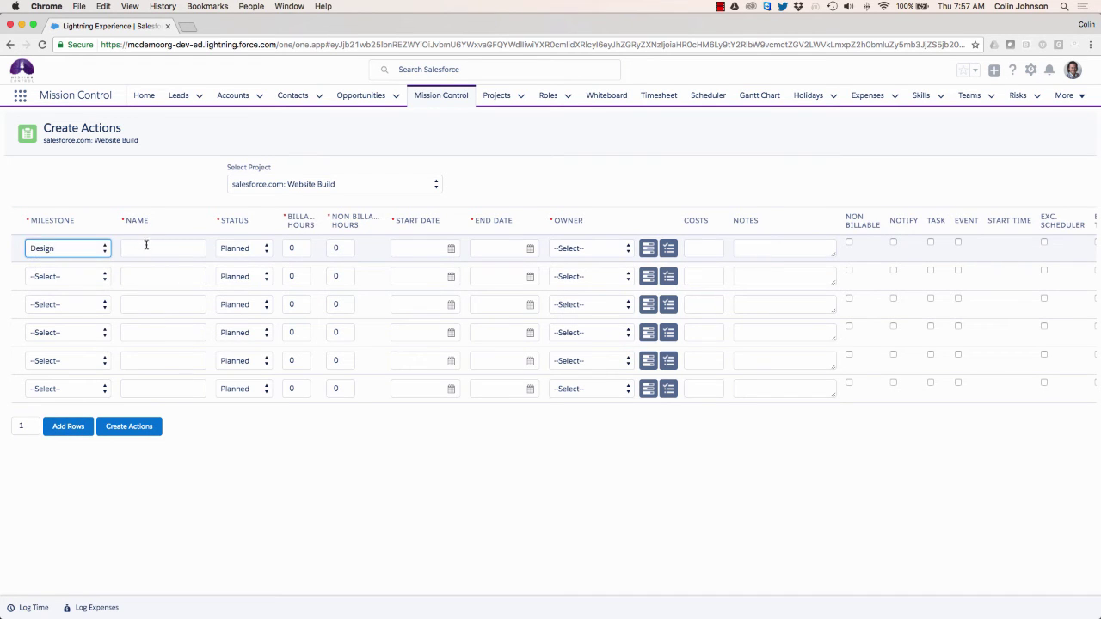
left_click(138, 248)
type("Design Wireframes")
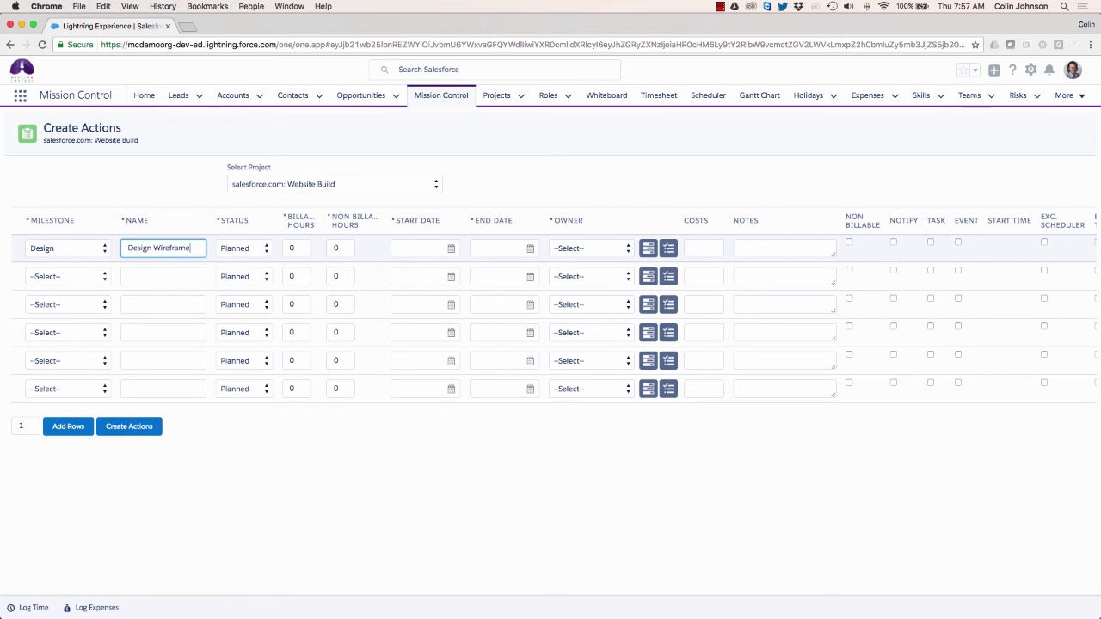
left_click(300, 248)
type("6")
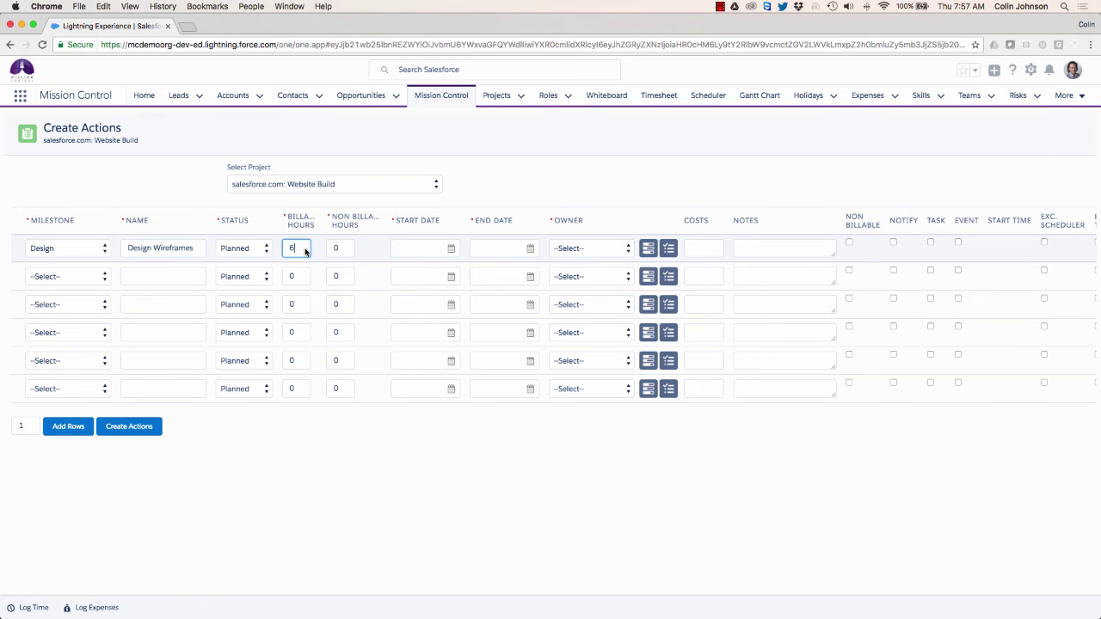
left_click(452, 249)
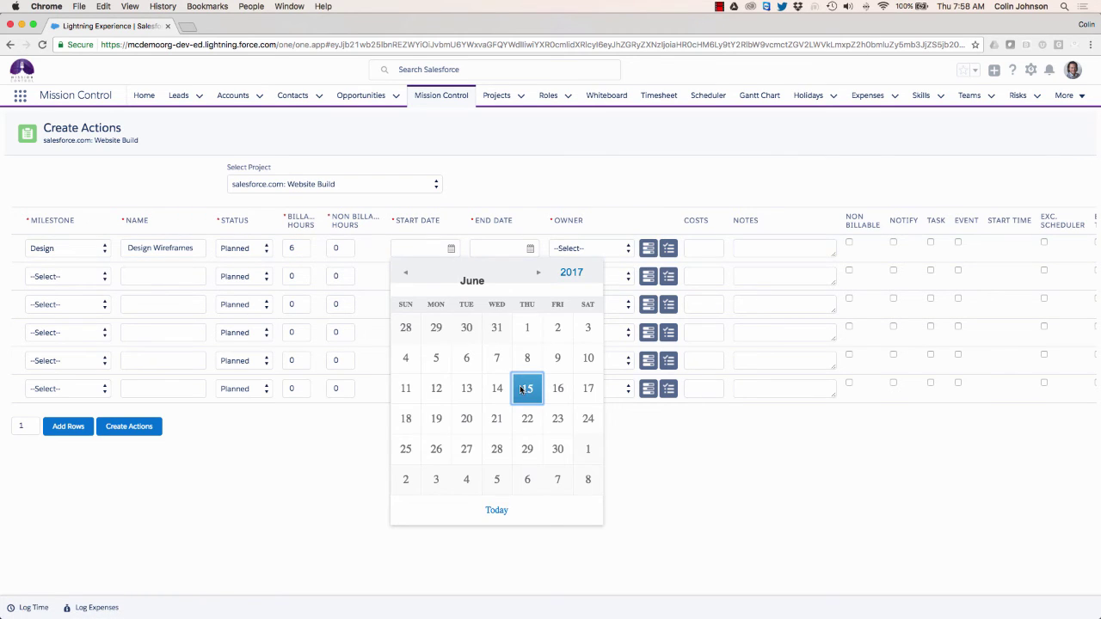
left_click(520, 388)
left_click(577, 250)
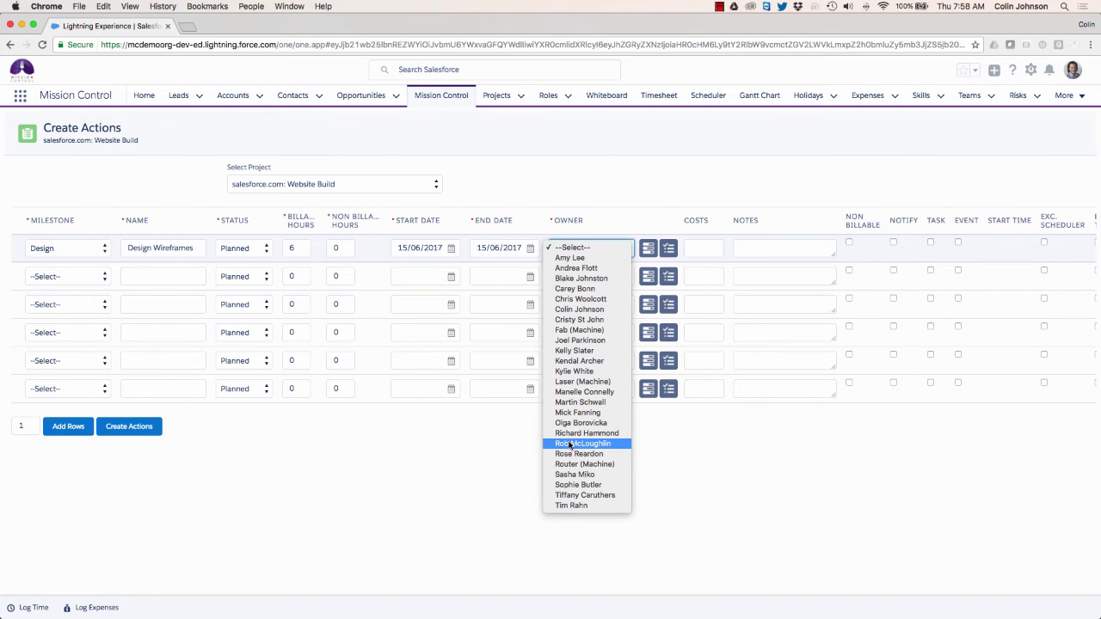
left_click(607, 187)
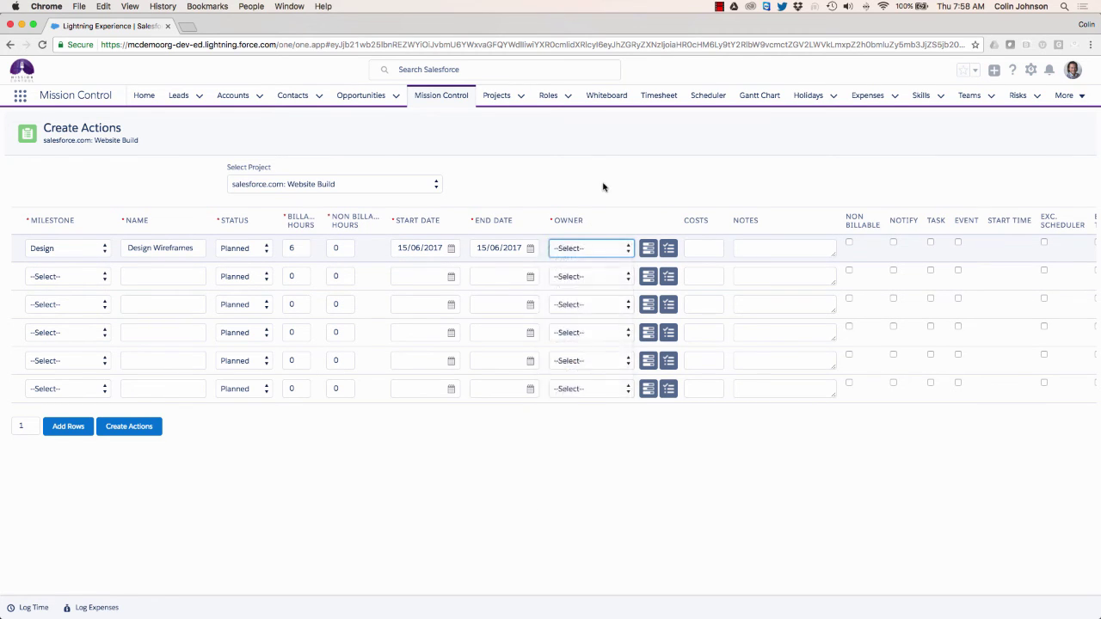
Step: In the Resource Assignment Wizard, assign the Technical Developer as the first action's owner
left_click(648, 250)
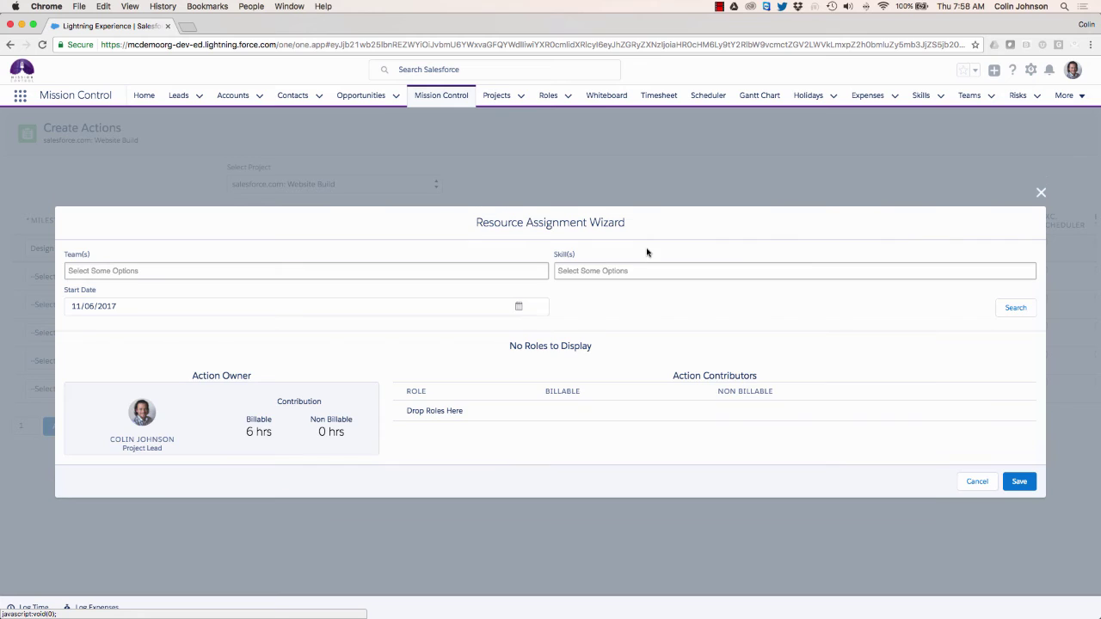
left_click(1012, 309)
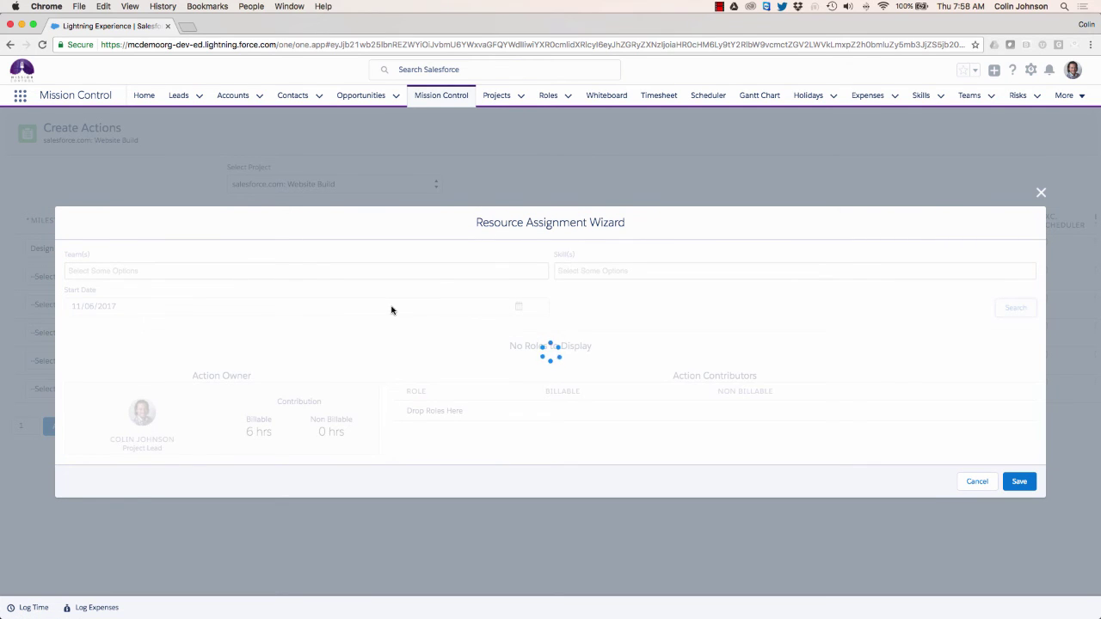
scroll(115, 319, "down", 3)
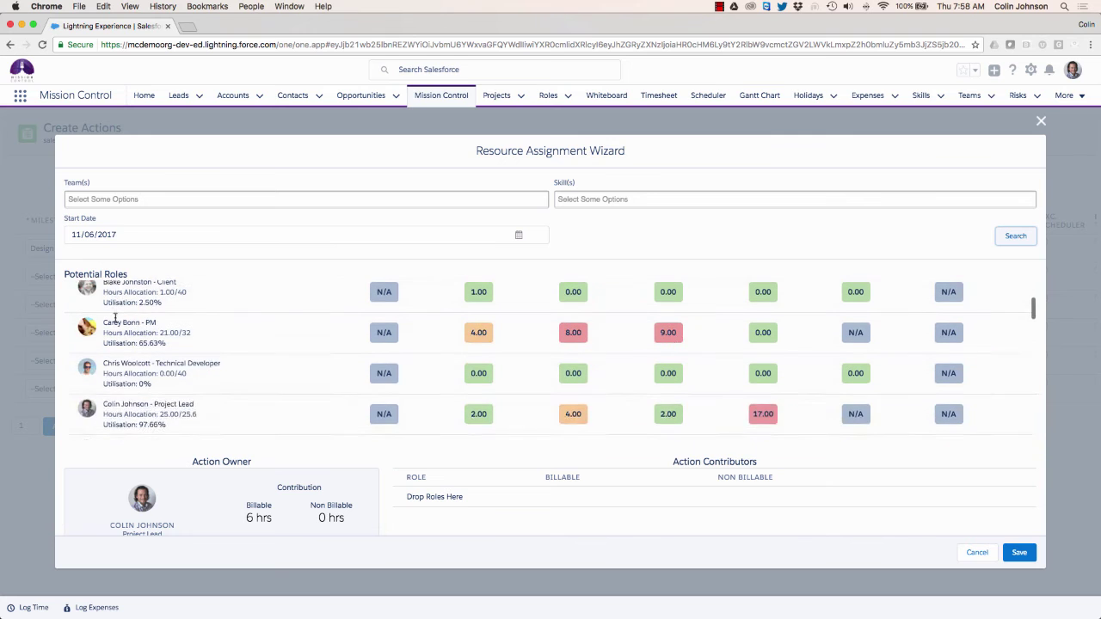
scroll(106, 317, "down", 2)
scroll(106, 317, "up", 3)
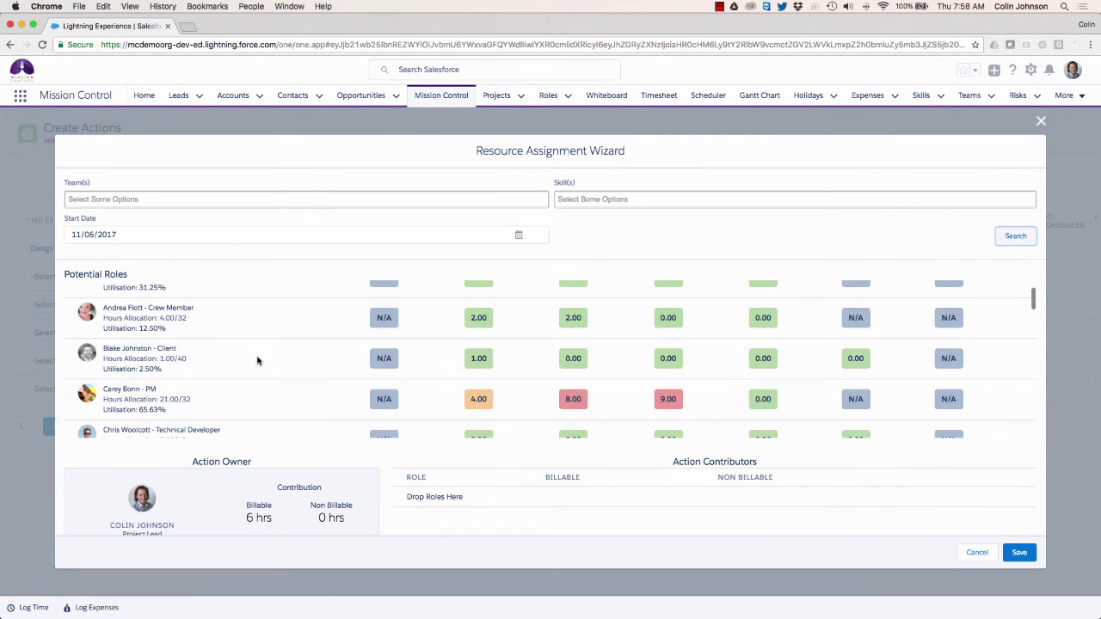
scroll(455, 378, "down", 2)
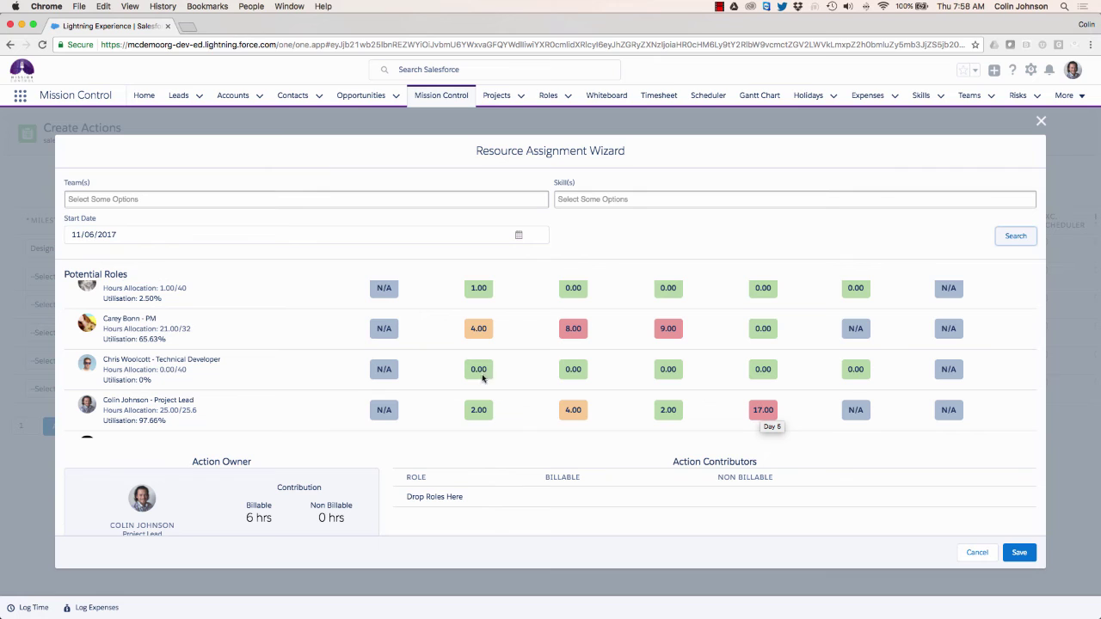
left_click_drag(85, 363, 124, 499)
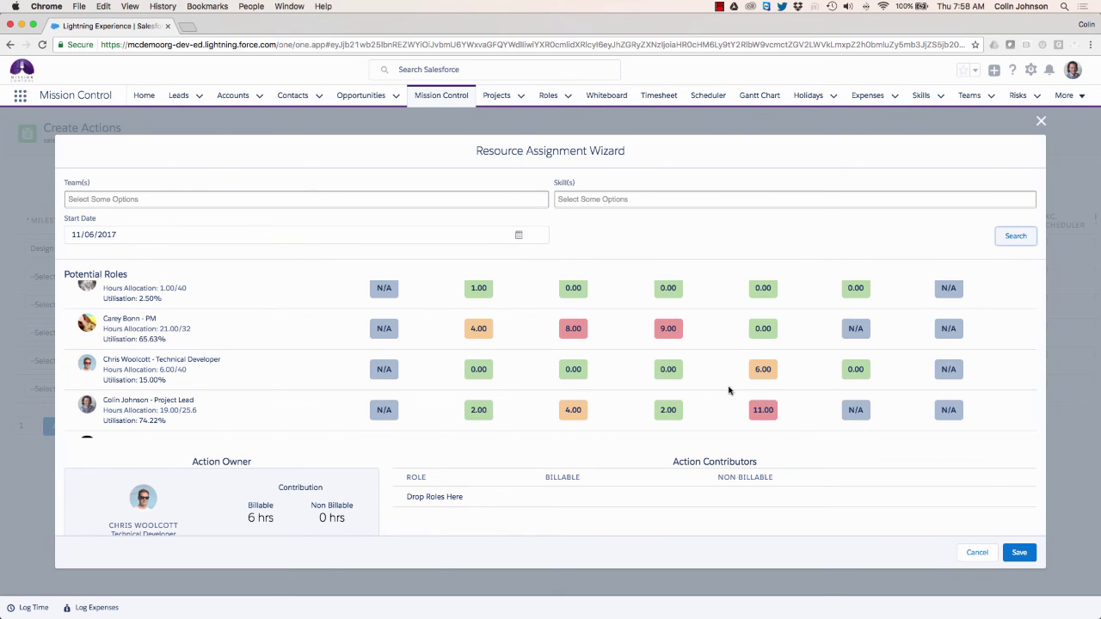
Step: Filter potential roles to the Consultants team with ADM201 and HTML Code skills
left_click(99, 199)
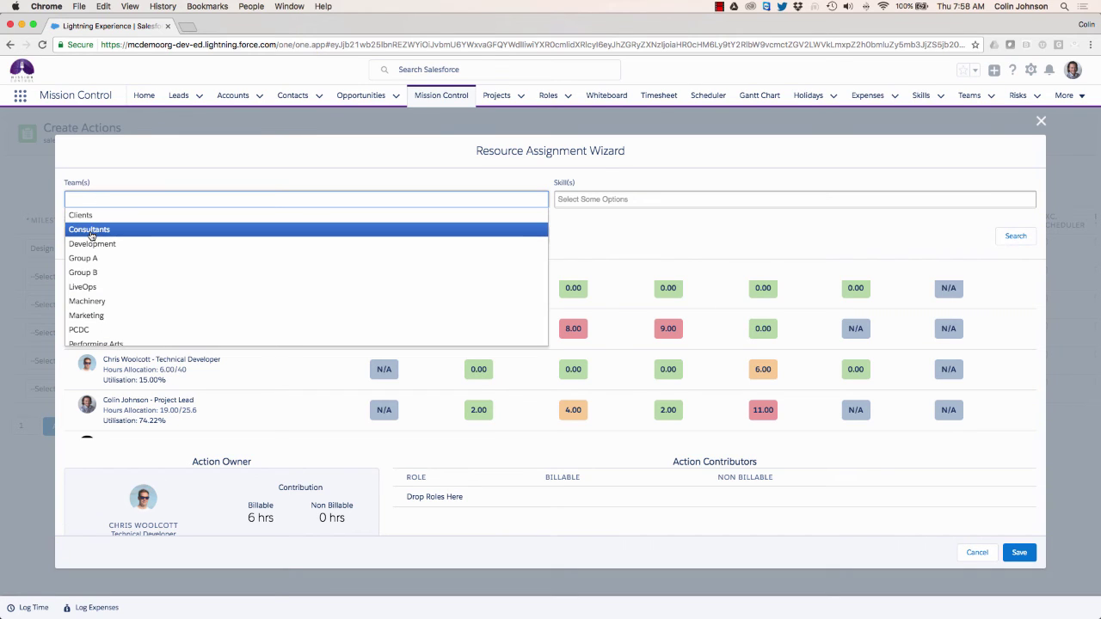
left_click(89, 230)
left_click(585, 197)
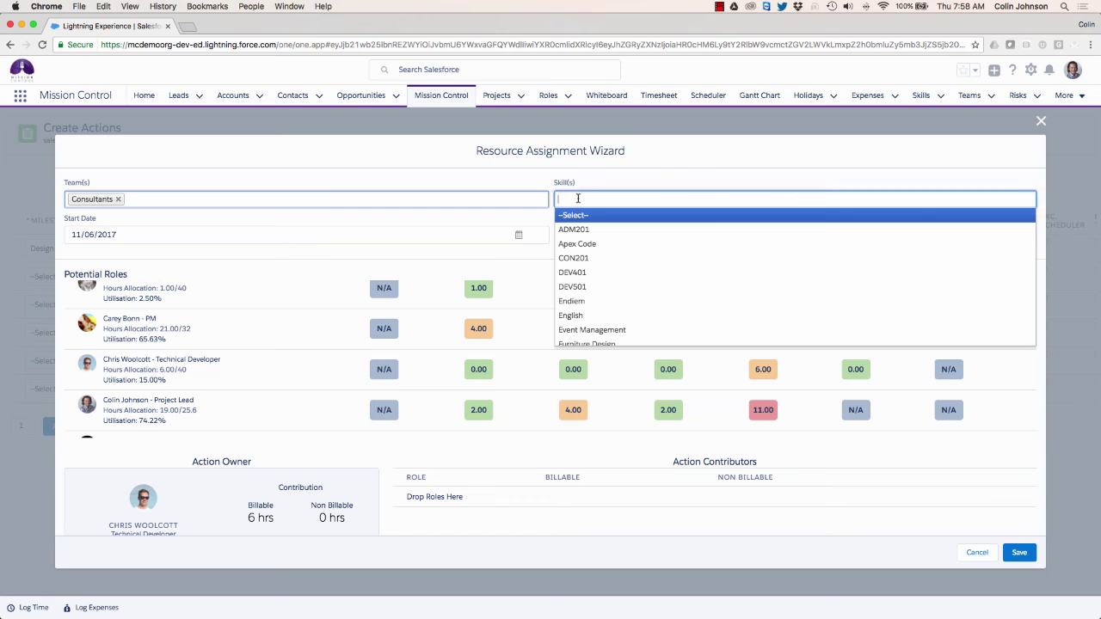
left_click(576, 232)
left_click(617, 197)
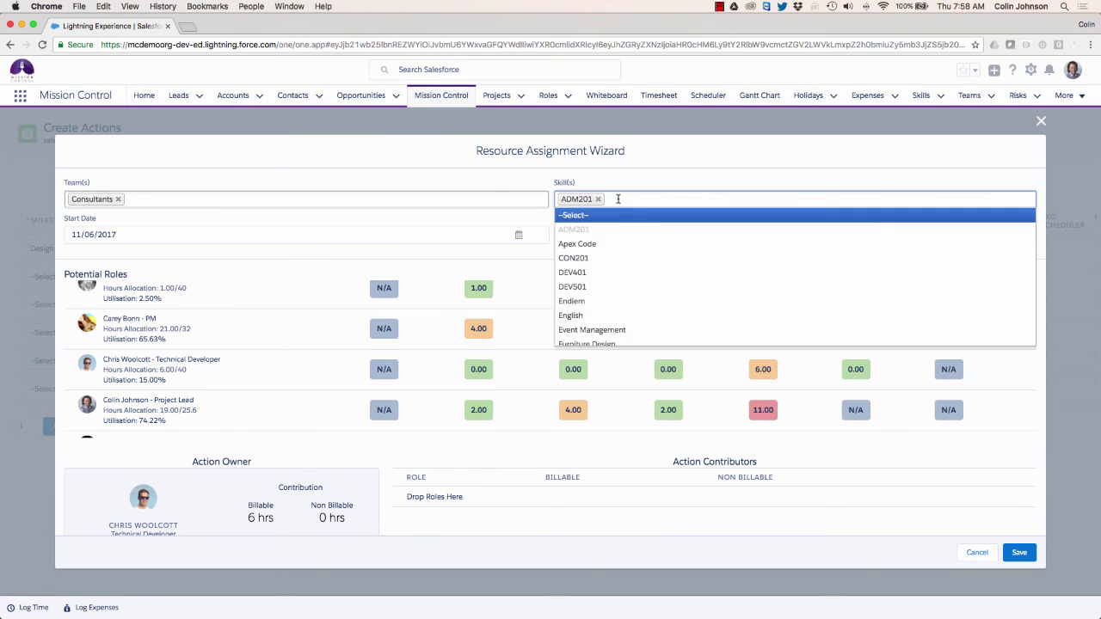
scroll(596, 300, "down", 2)
left_click(588, 315)
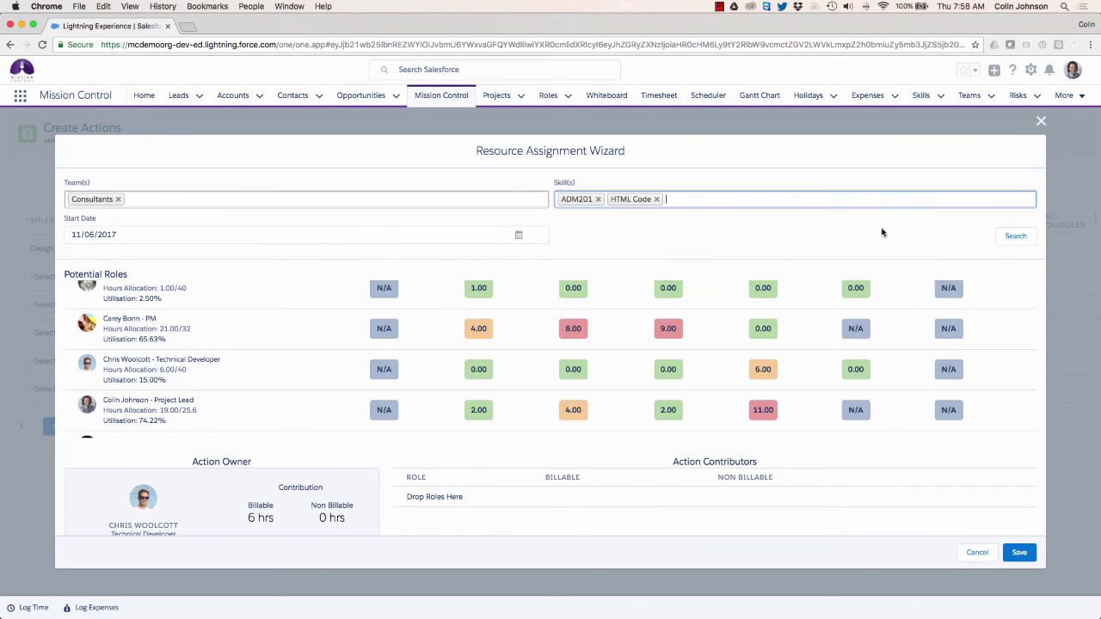
left_click(1013, 237)
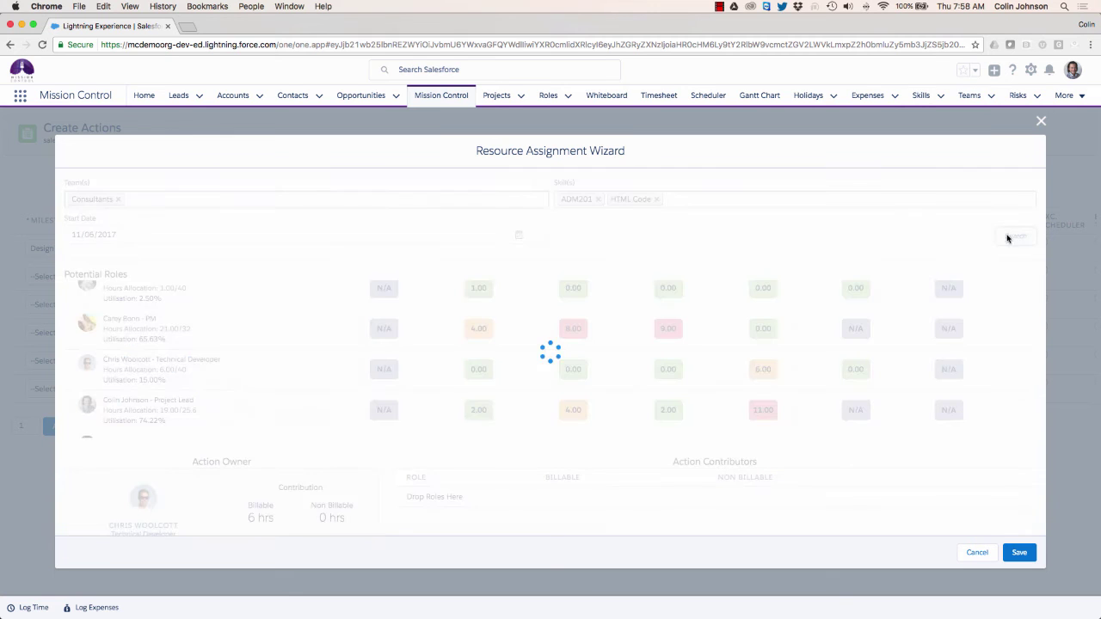
scroll(150, 305, "up", 5)
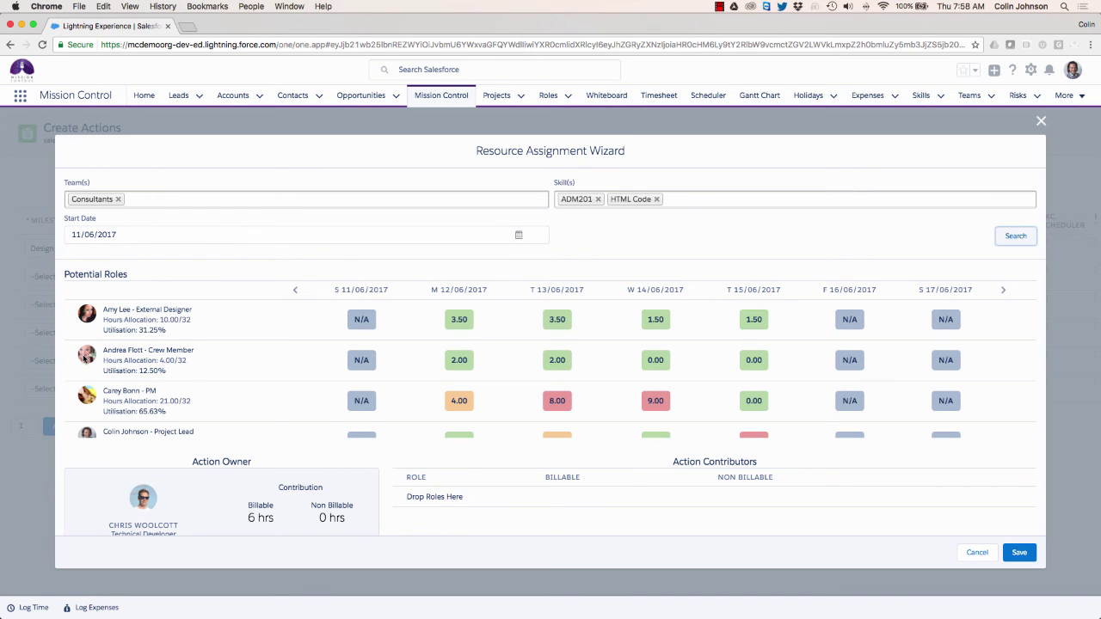
Step: Add the Crew Member as an action contributor with 2 billable hours and save the assignment
left_click_drag(85, 359, 414, 504)
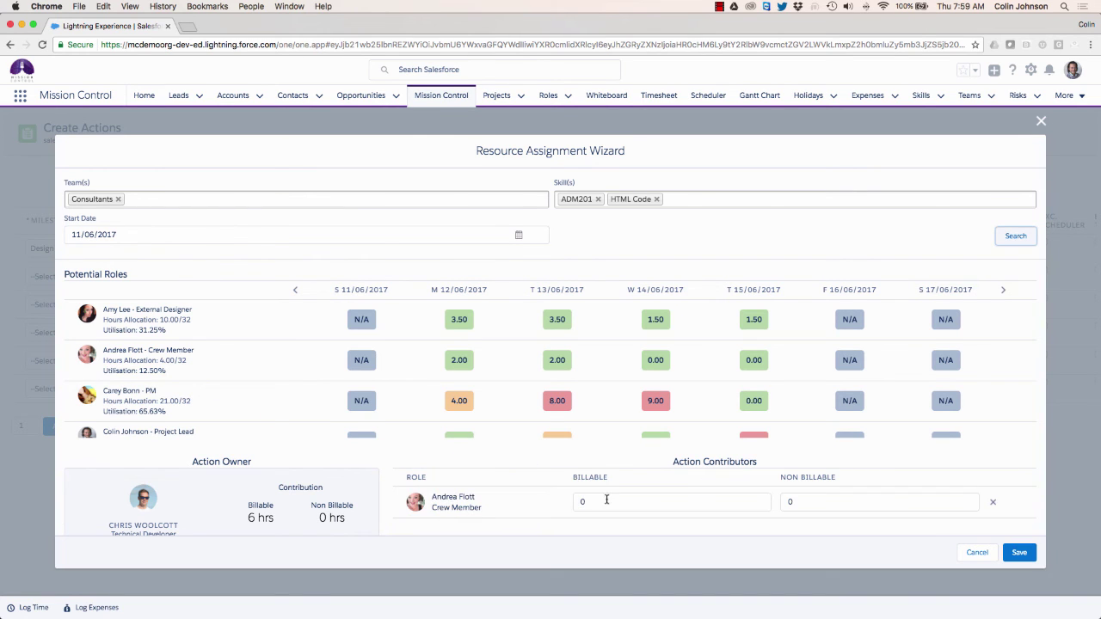
left_click(599, 504)
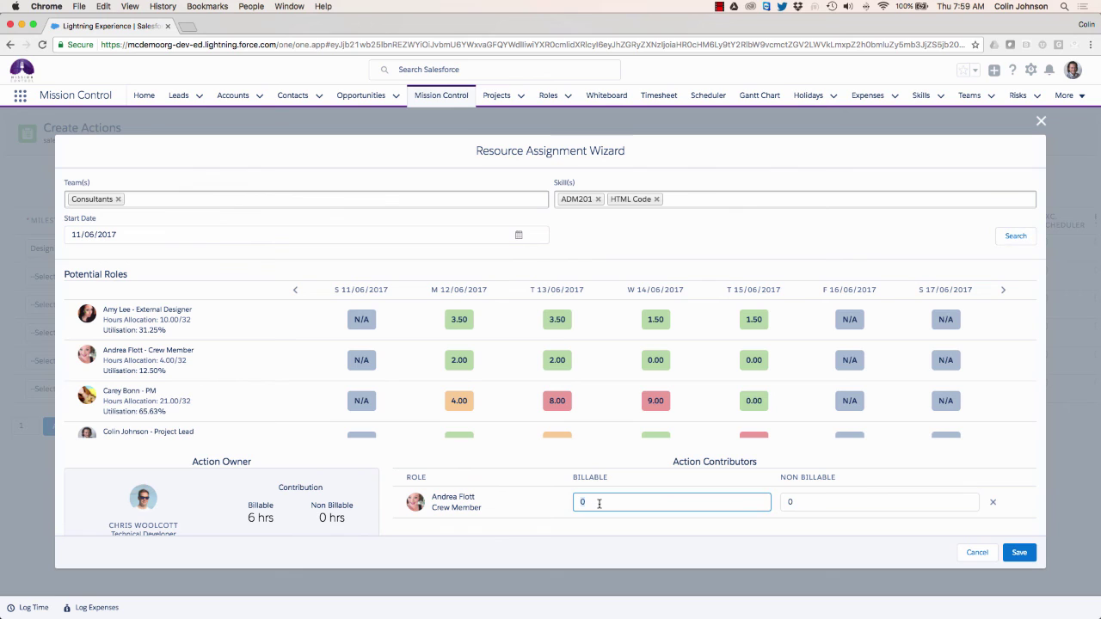
key("BackSpace")
type("2")
left_click(799, 360)
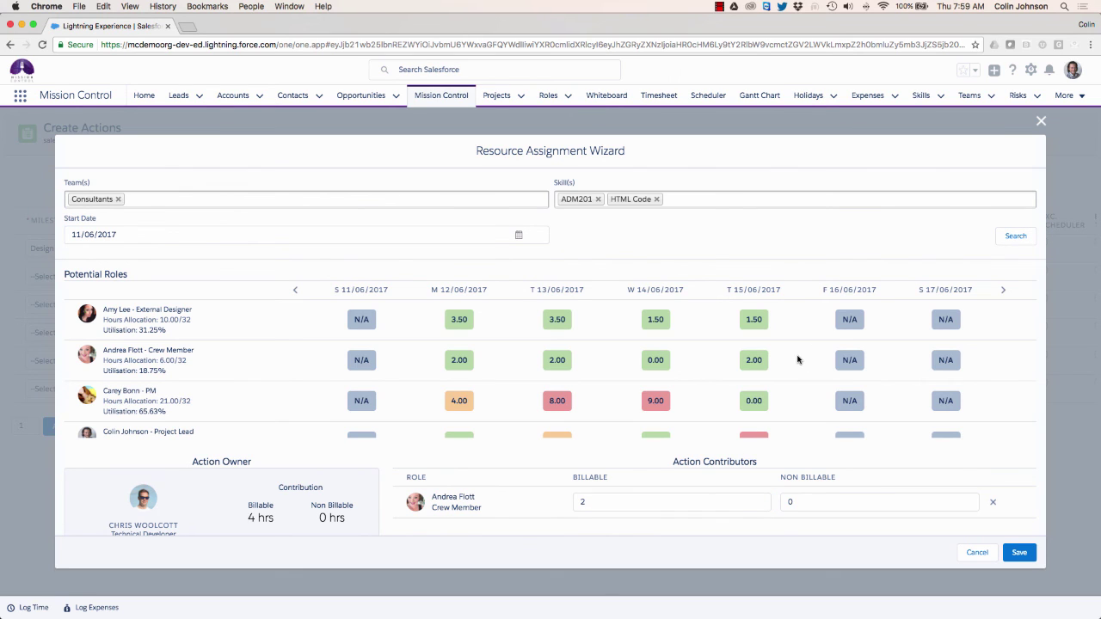
left_click(1020, 553)
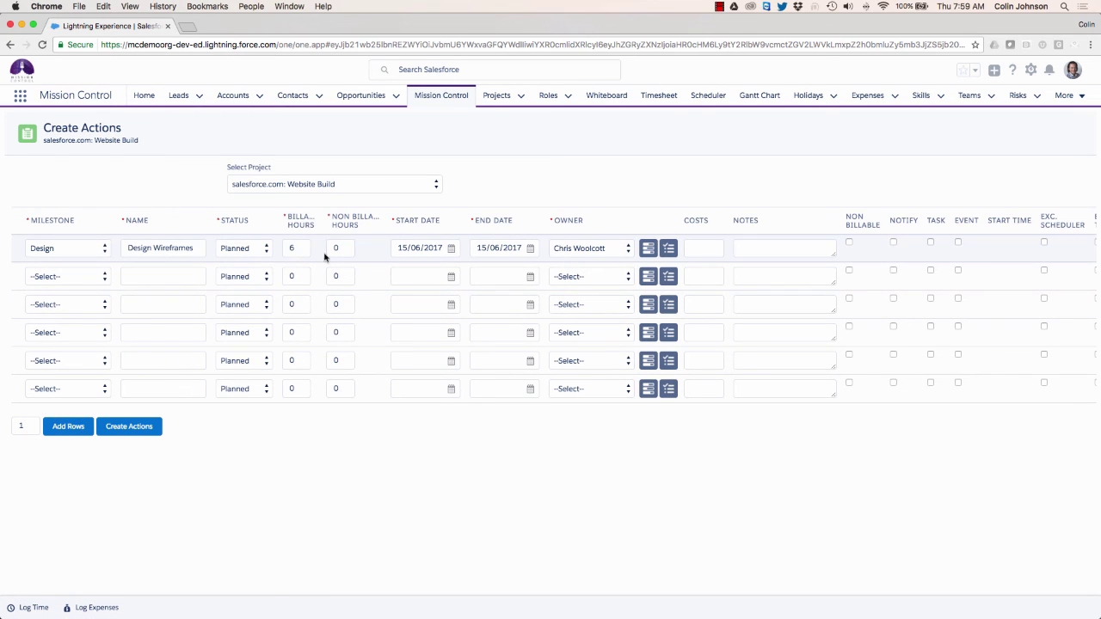
Step: Start the Design Wireframes checklist with a Home page item and its role
left_click(669, 249)
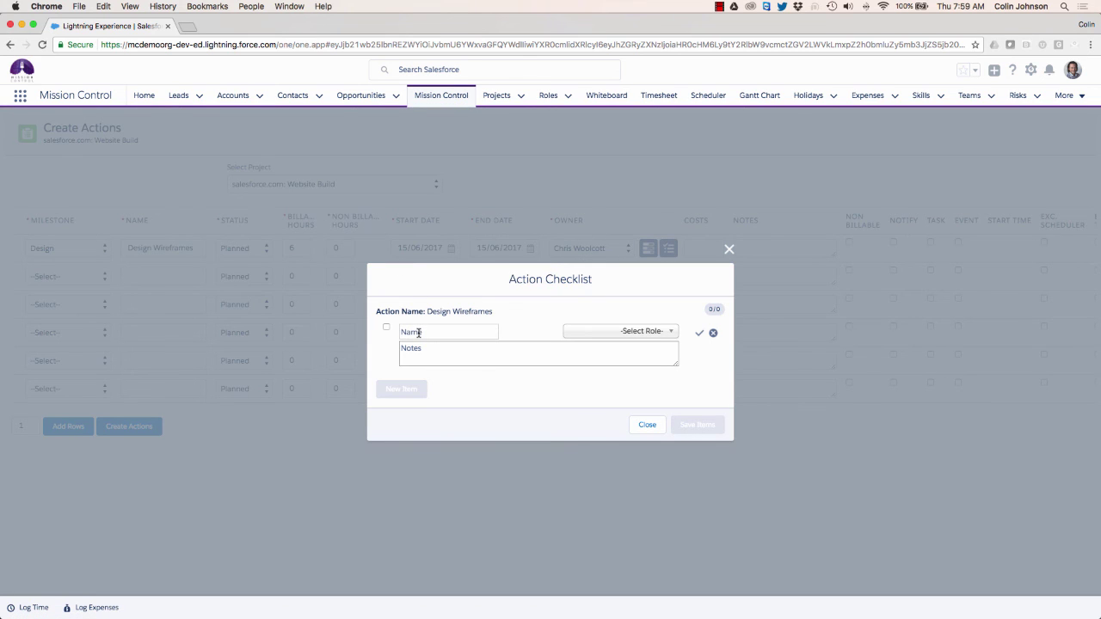
left_click(419, 332)
type("Home page")
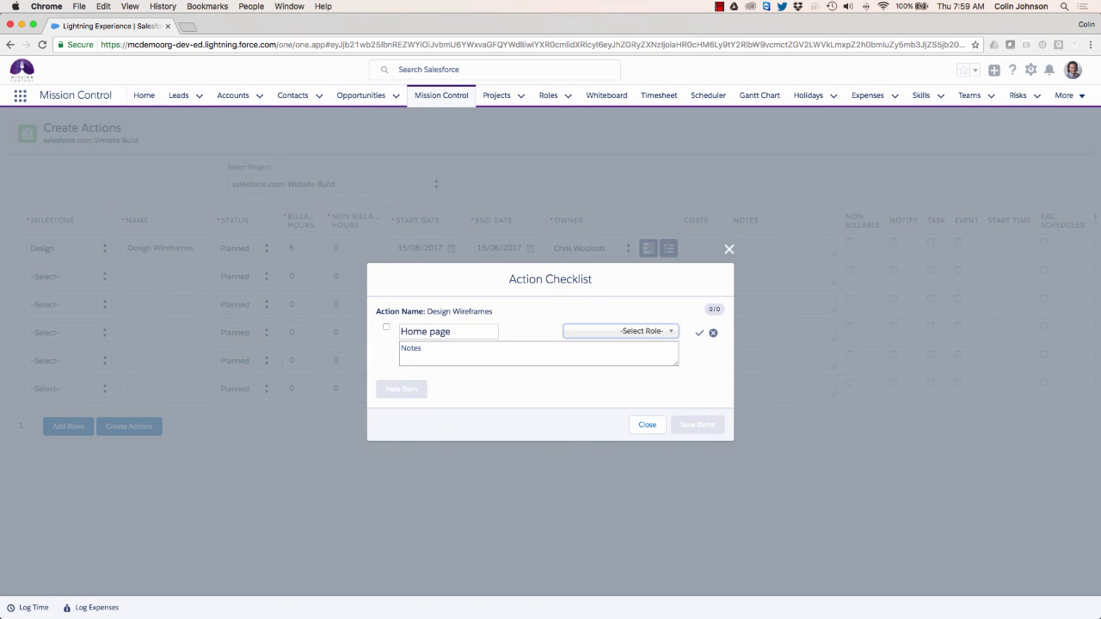
key("Tab")
type("ch")
key("Return")
Step: Add Content Page and a Contact Us Page item assigned to the Crew Member, then save the items
left_click(419, 345)
type("Content Page")
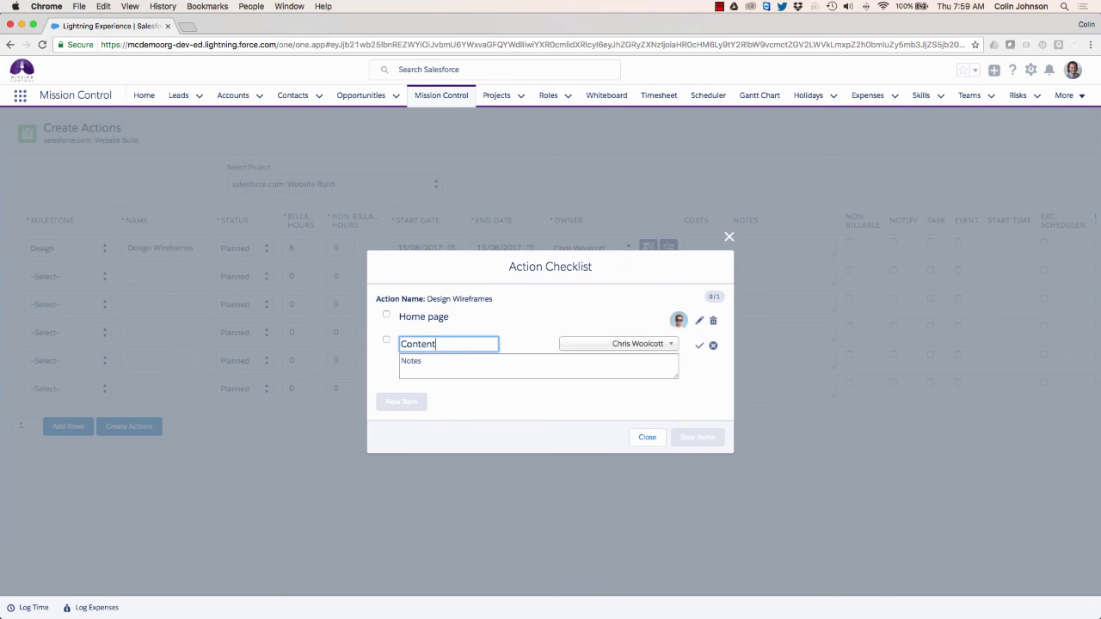
left_click(700, 345)
type("Contact Us Page")
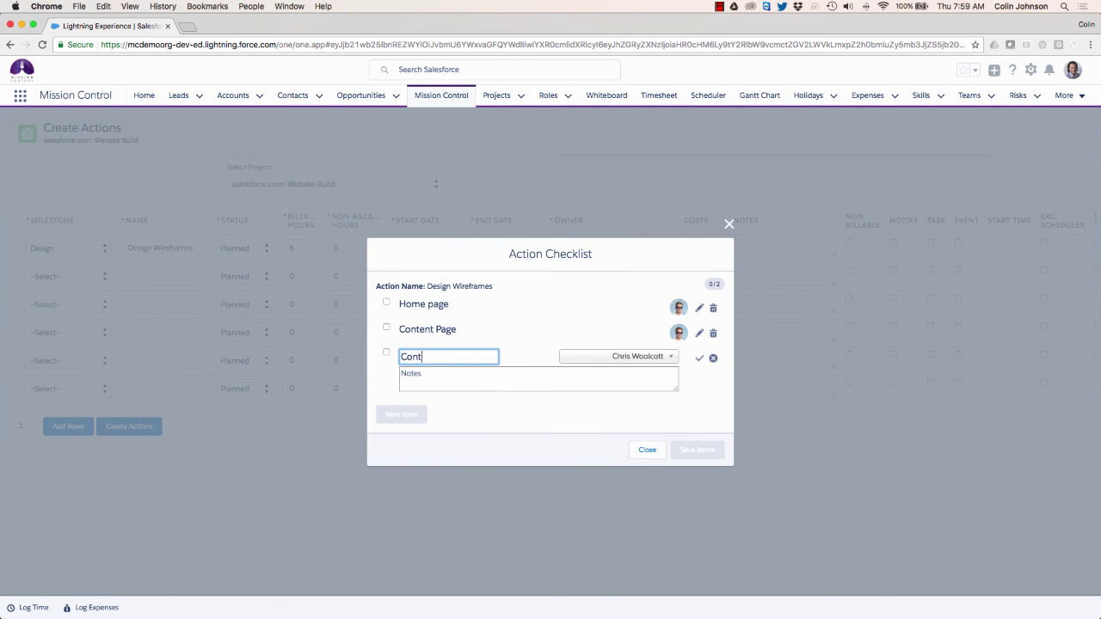
left_click(651, 357)
left_click(619, 418)
left_click(699, 358)
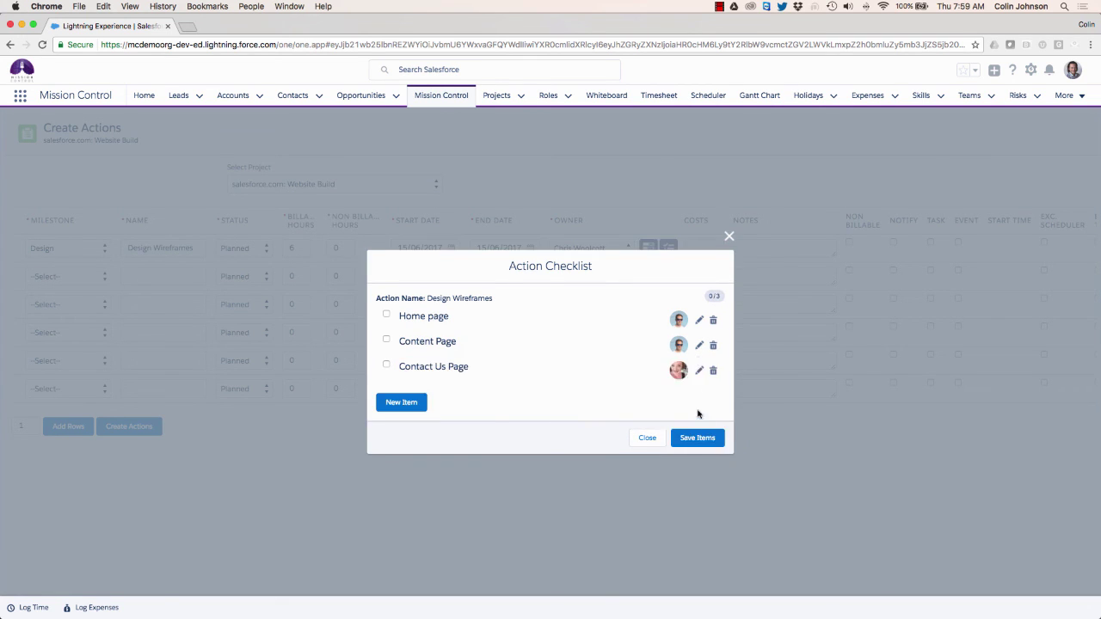
left_click(696, 447)
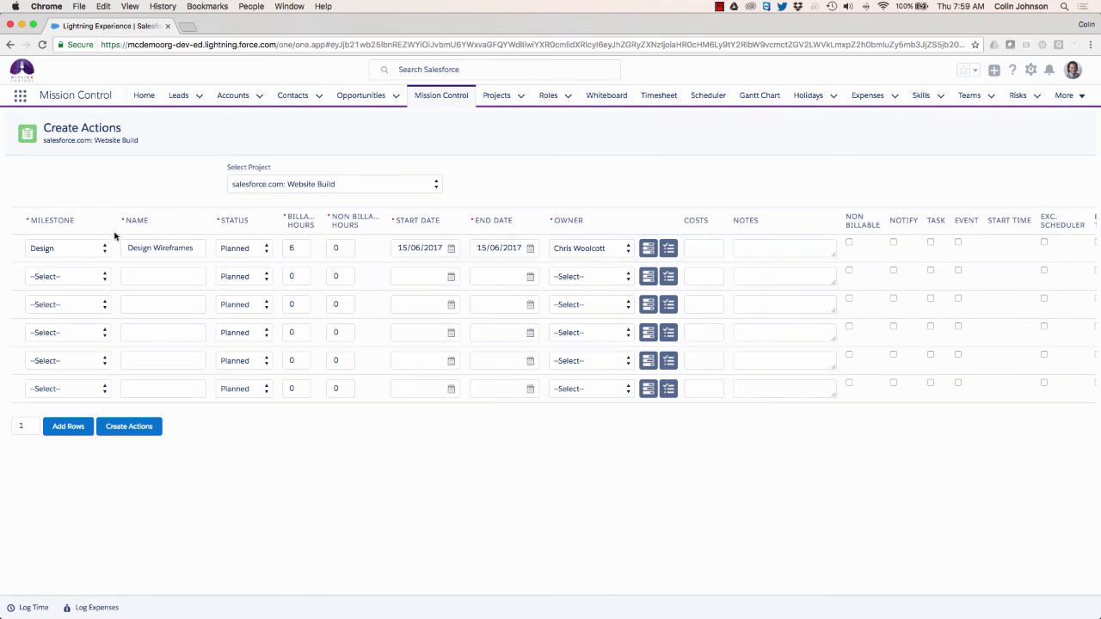
Step: Fill row 2 as Design UI under Design, 8 hours, 16/06/2017, owned by the Project Lead
left_click(61, 277)
left_click(61, 294)
left_click(137, 277)
type("Design UI")
left_click(291, 276)
type("8")
left_click(450, 276)
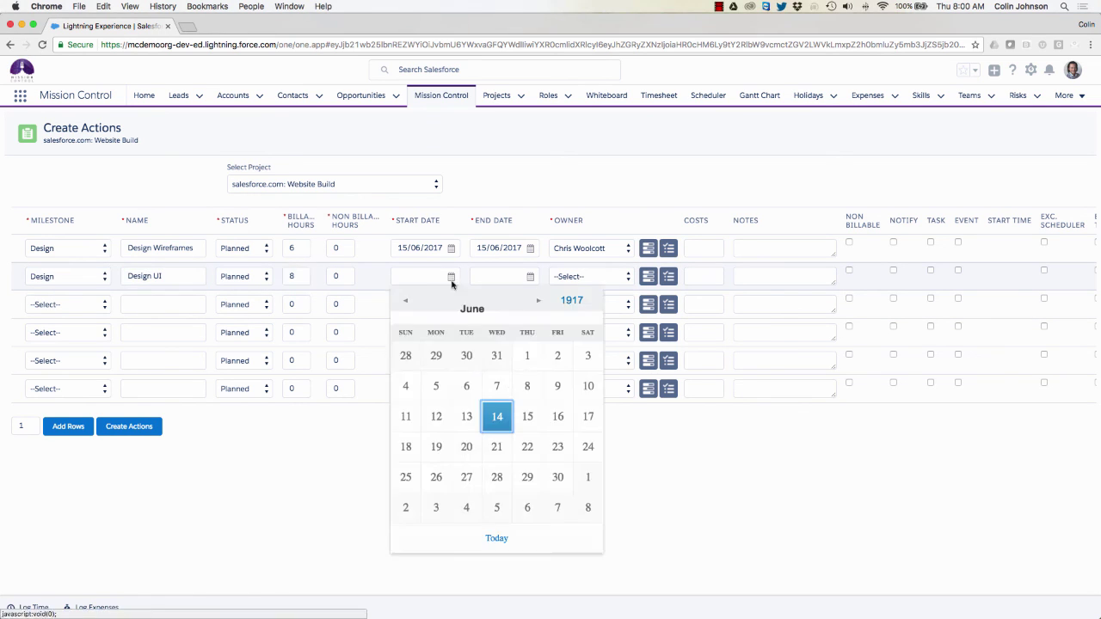
left_click(557, 419)
left_click(590, 276)
left_click(582, 363)
Step: Fill row 3 as Build Framework under Build, 6 hours, 19/06/2017, owned by the Project Lead
left_click(148, 304)
type("Build Framework")
left_click(291, 304)
type("6")
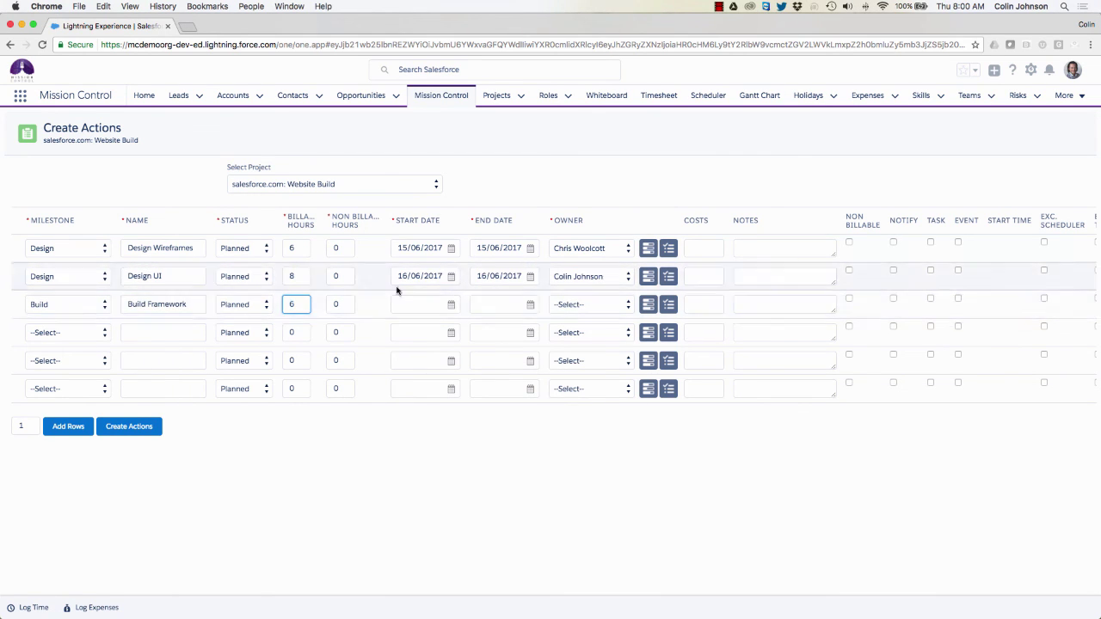
left_click(450, 303)
left_click(436, 473)
left_click(591, 304)
left_click(582, 391)
Step: Fill row 4 as Build Page Content under Build, 6 hours, 20/06/2017, owned by the Project Lead
left_click(140, 334)
type("Build Page Content")
left_click(290, 332)
type("6")
left_click(450, 332)
left_click(590, 332)
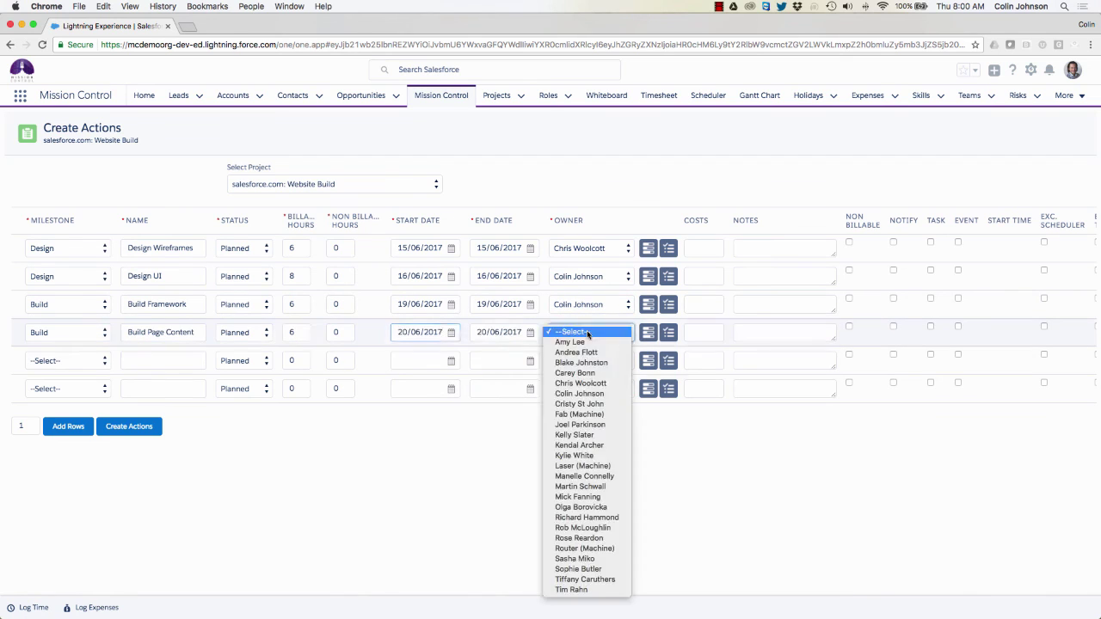
left_click(60, 360)
left_click(138, 360)
Step: Fill row 5 as Prepare Training Materials under Deliver, 4 hours, 21/06/2017, owned by the Project Lead
type("Prepare Training Mat")
left_click(291, 361)
type("4")
left_click(450, 360)
left_click(499, 528)
left_click(590, 360)
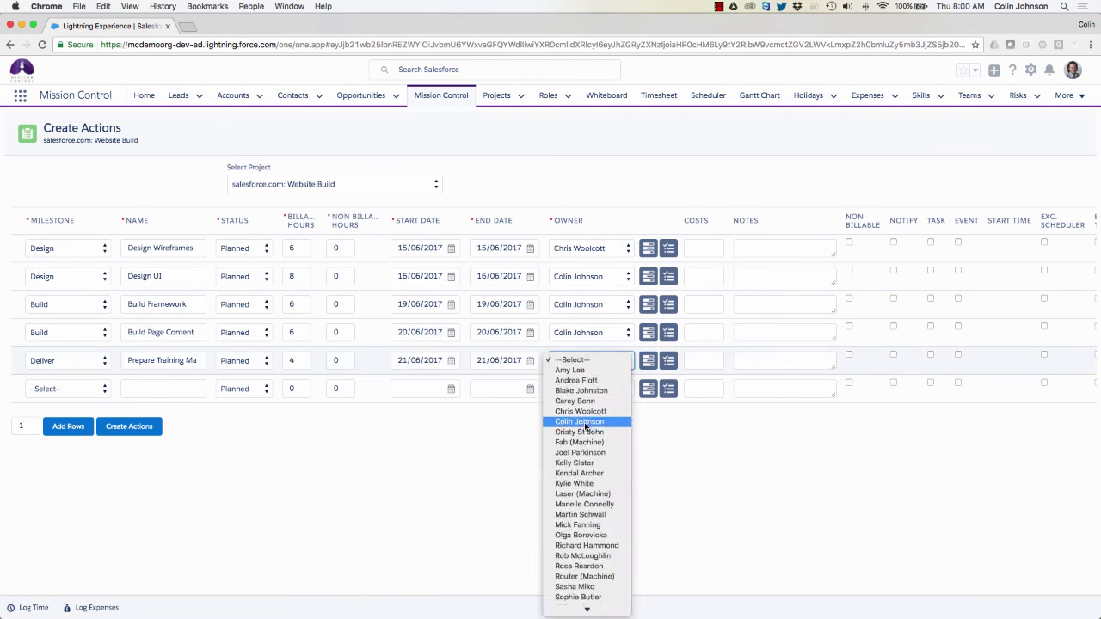
left_click(571, 421)
left_click(60, 389)
Step: Fill row 6 as Deliver Training, 4 hours, 22/06/2017, Project Lead, and create all six actions
type("Deliver Training4")
left_click(450, 388)
left_click(531, 557)
left_click(590, 389)
left_click(571, 430)
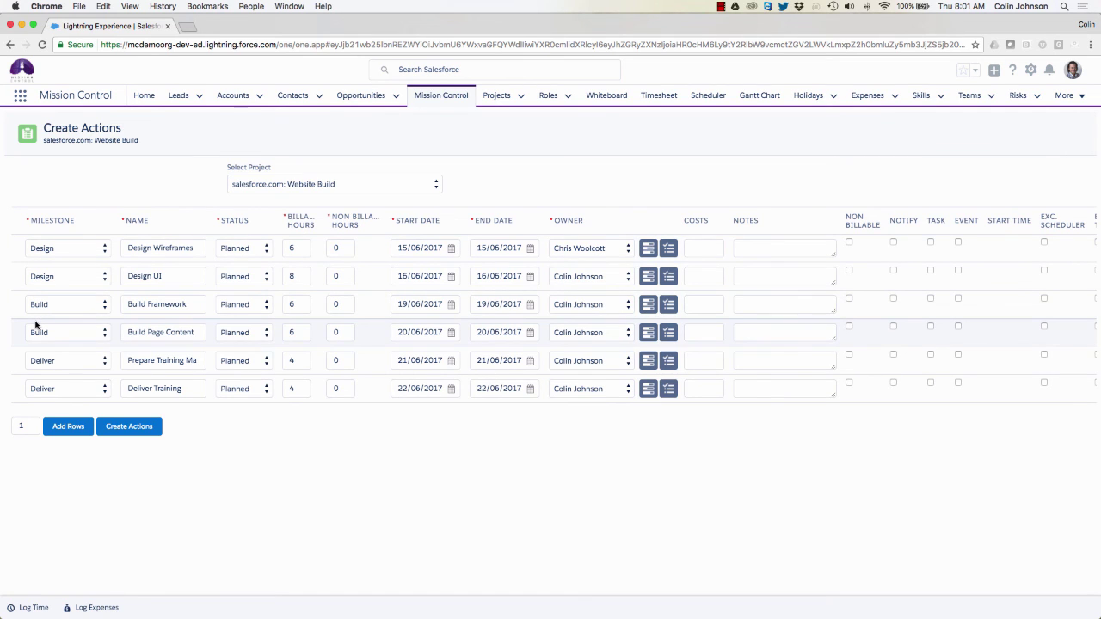
left_click(129, 427)
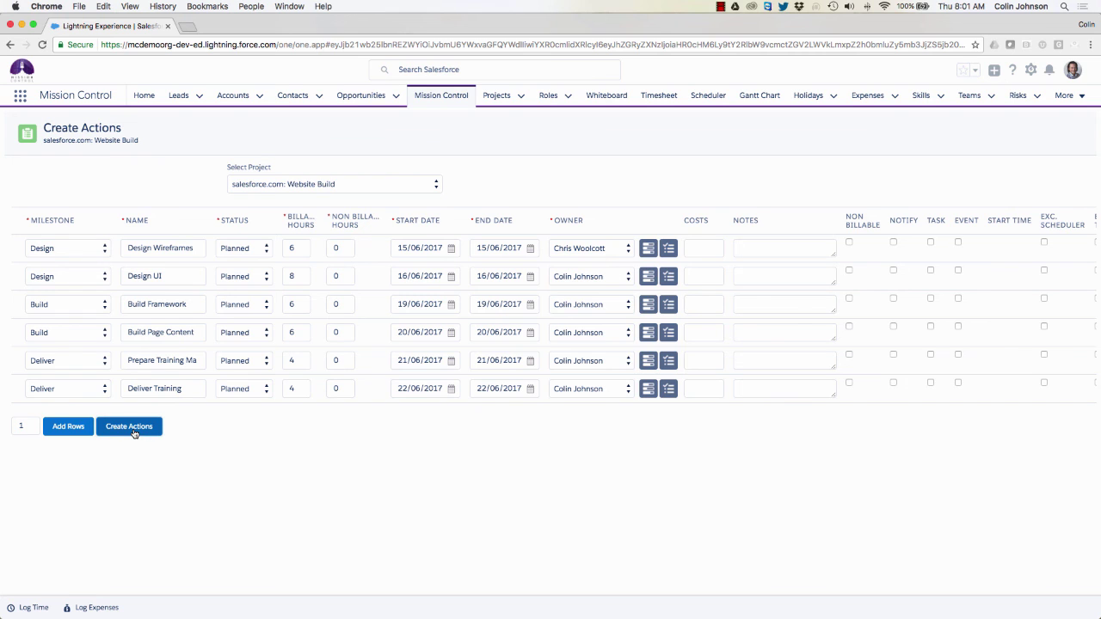